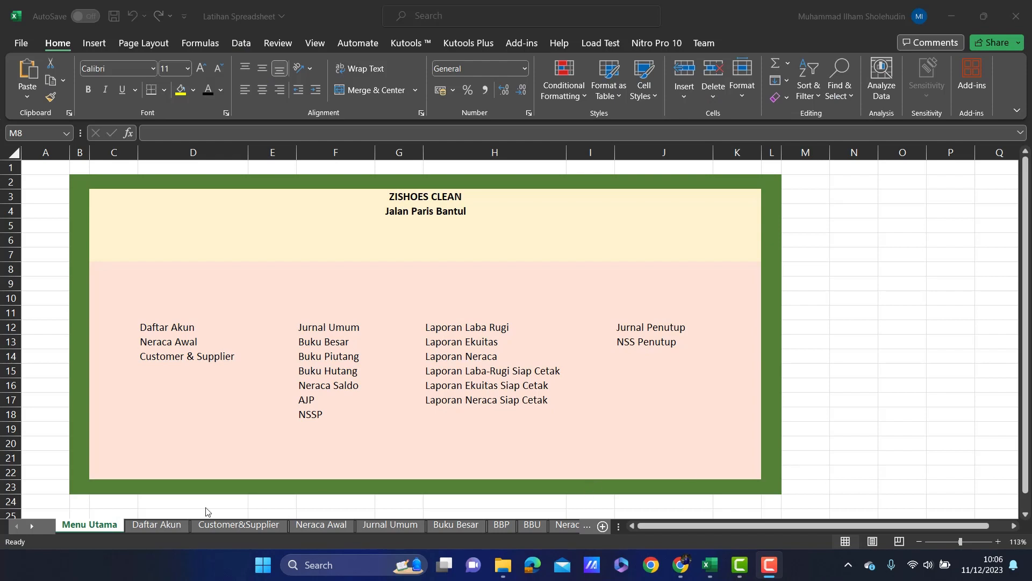
double_click(107, 524)
key(Return)
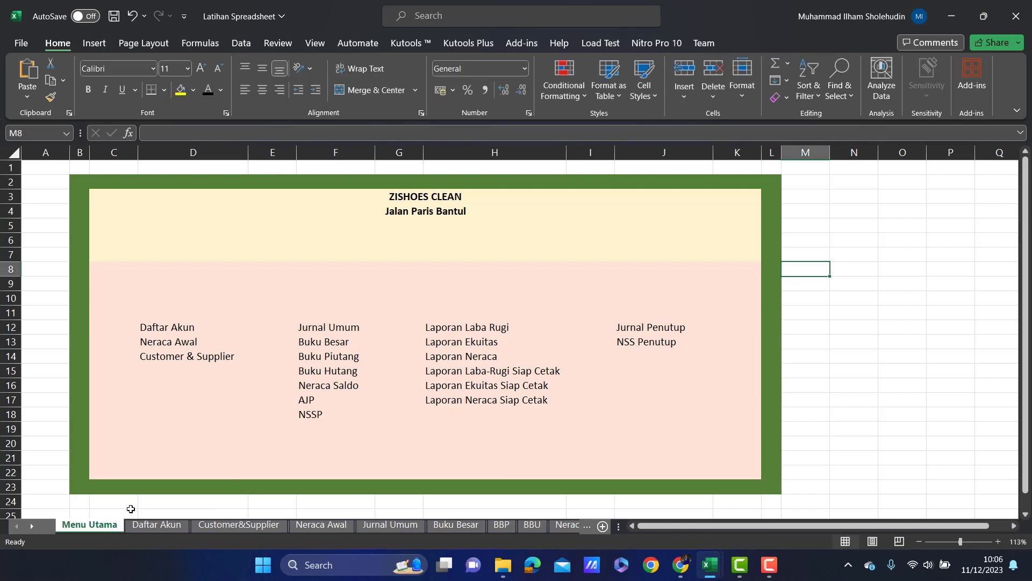
click(79, 185)
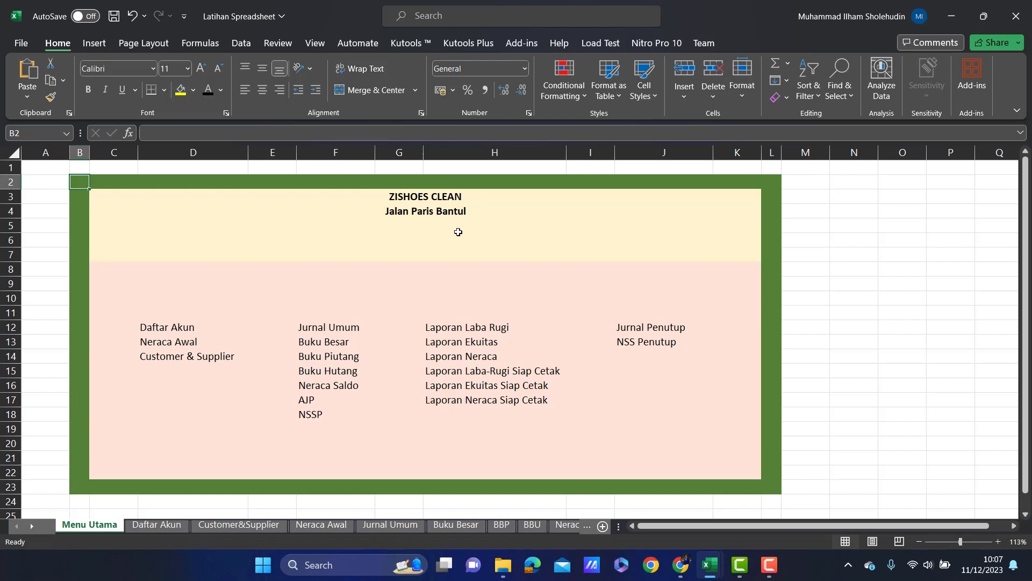
click(187, 322)
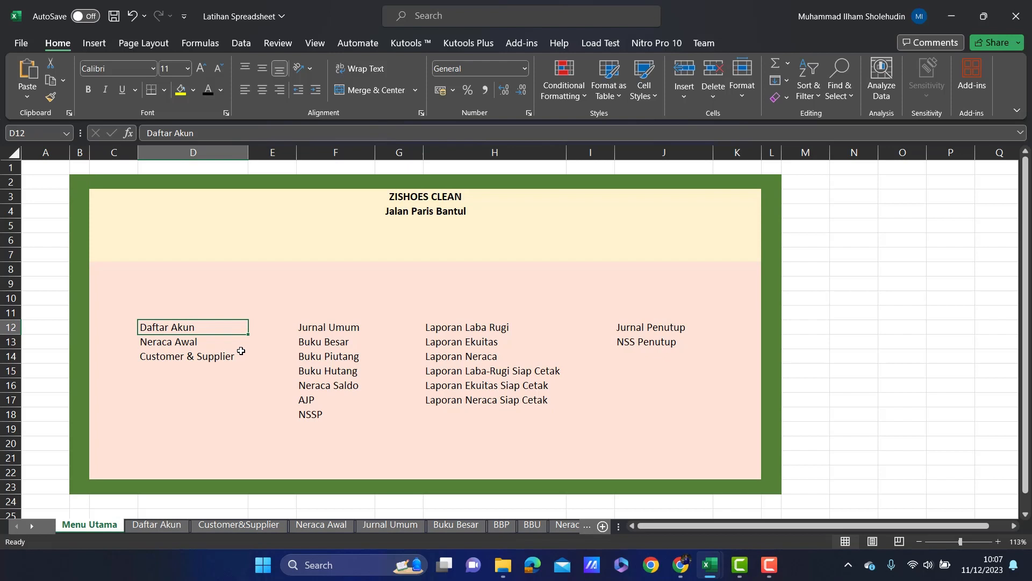
click(465, 196)
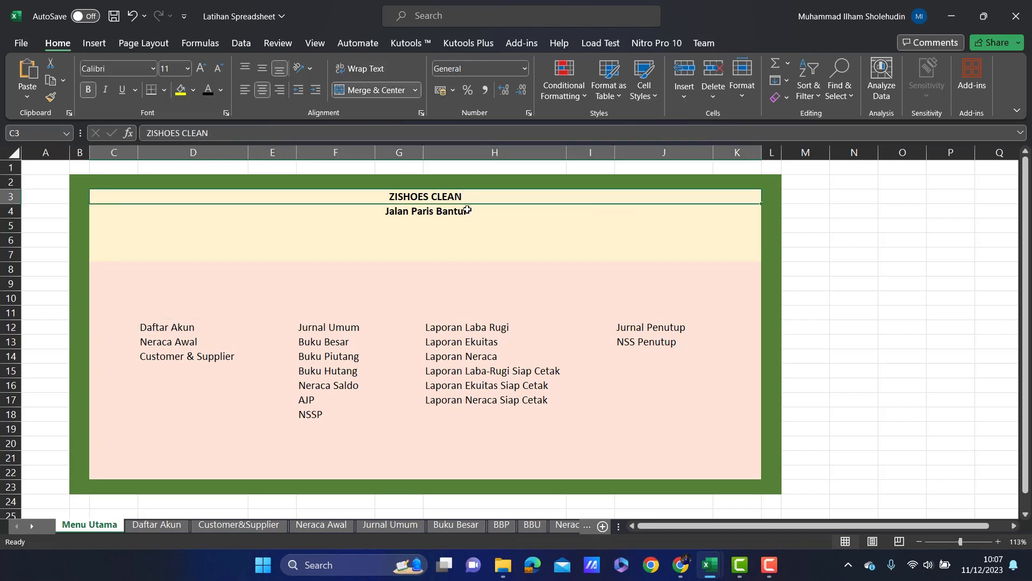
click(468, 210)
click(455, 197)
Add list data validation to cell F5 on the Menu Utama sheet with the months Januari through Desember as its source.
click(350, 218)
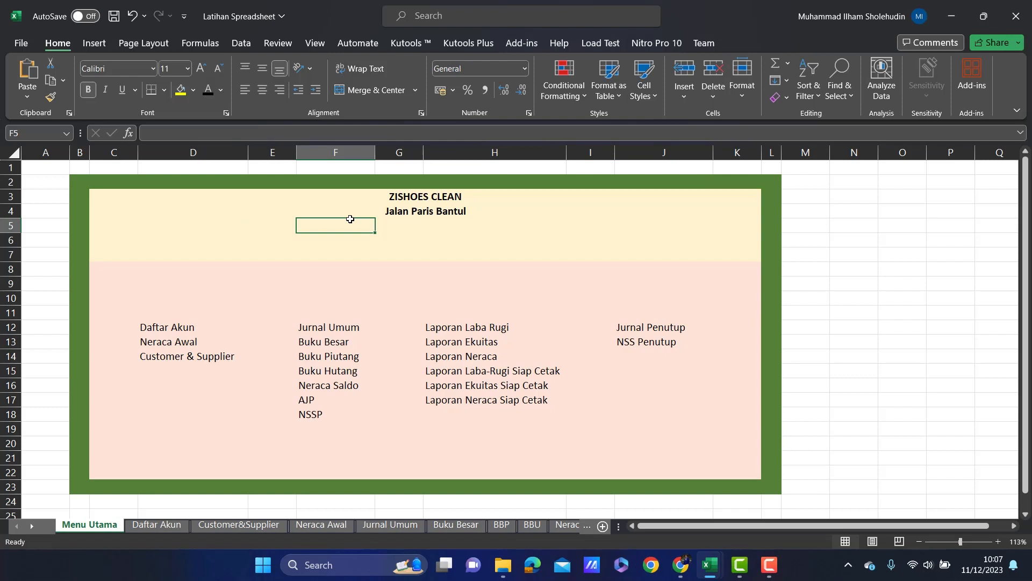
click(237, 48)
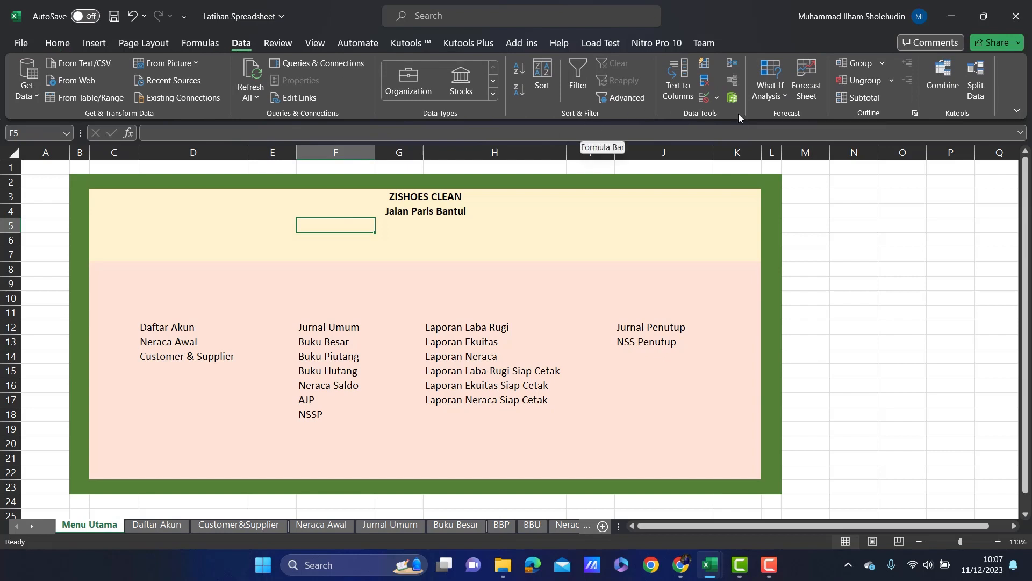
click(718, 100)
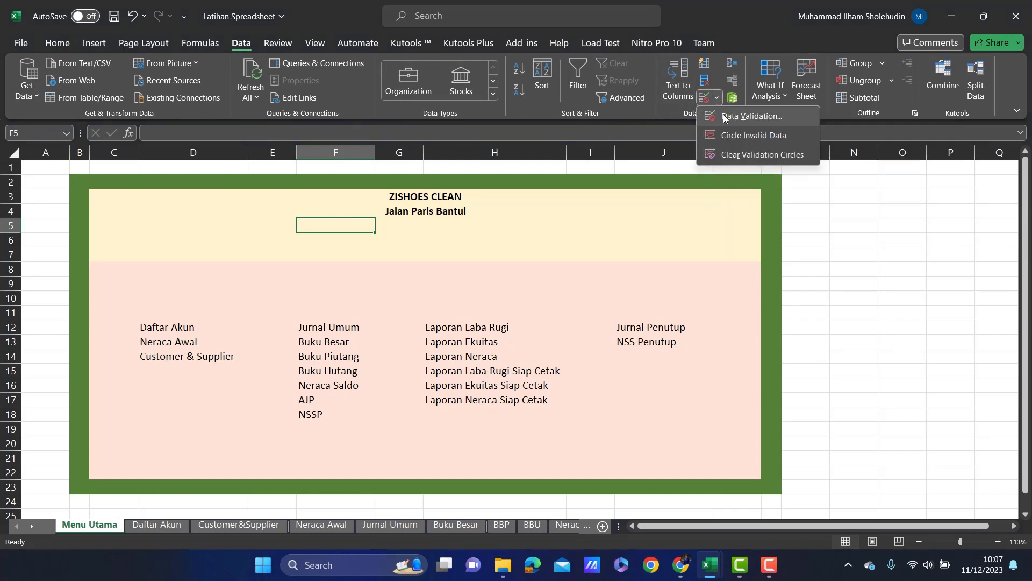
click(723, 116)
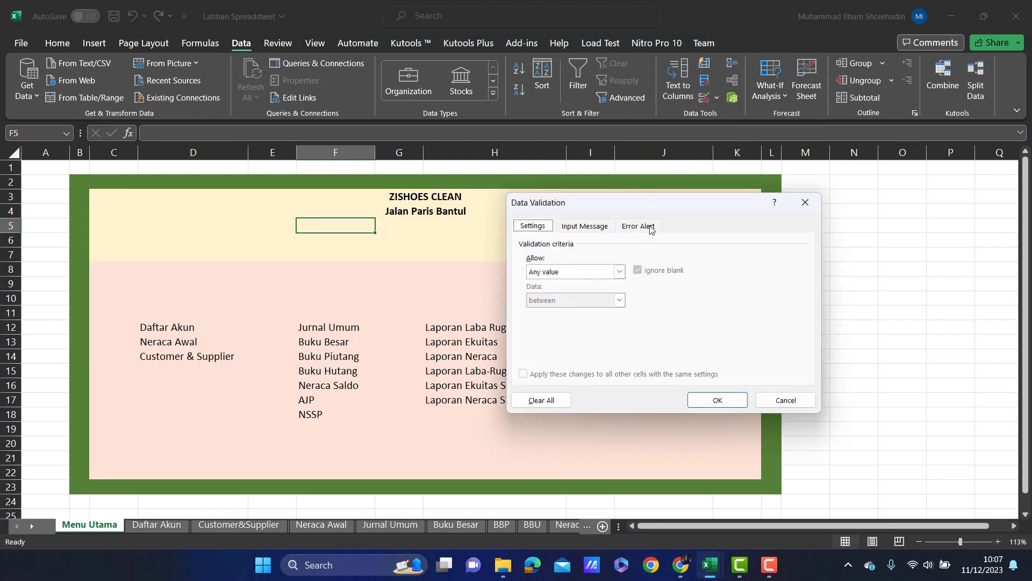
click(619, 271)
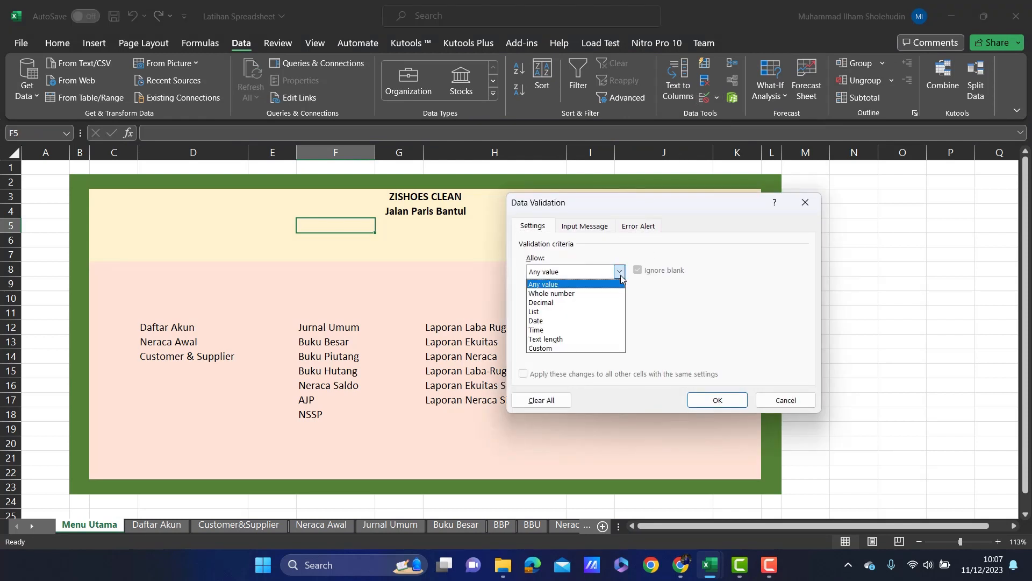
click(575, 310)
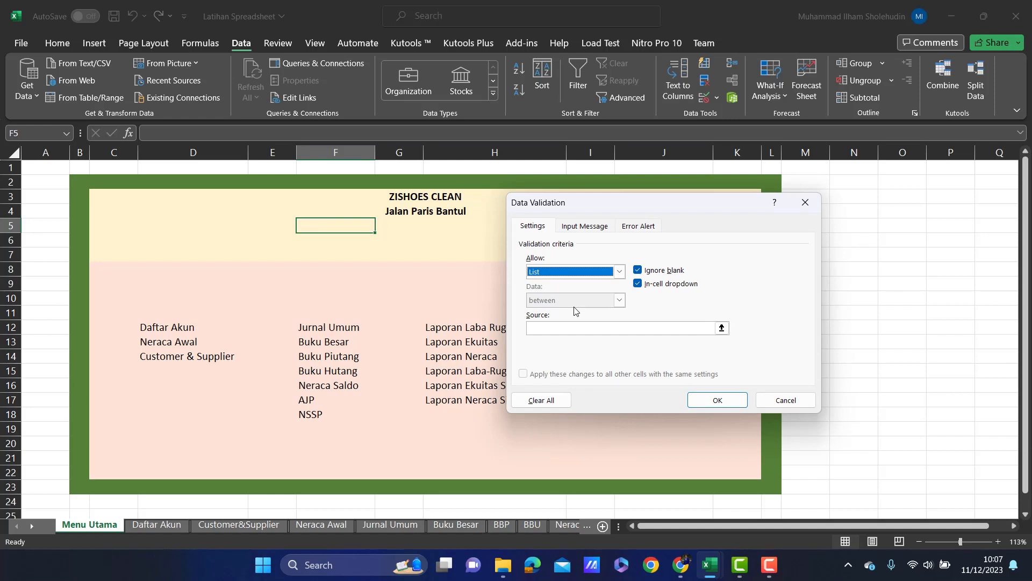
click(548, 325)
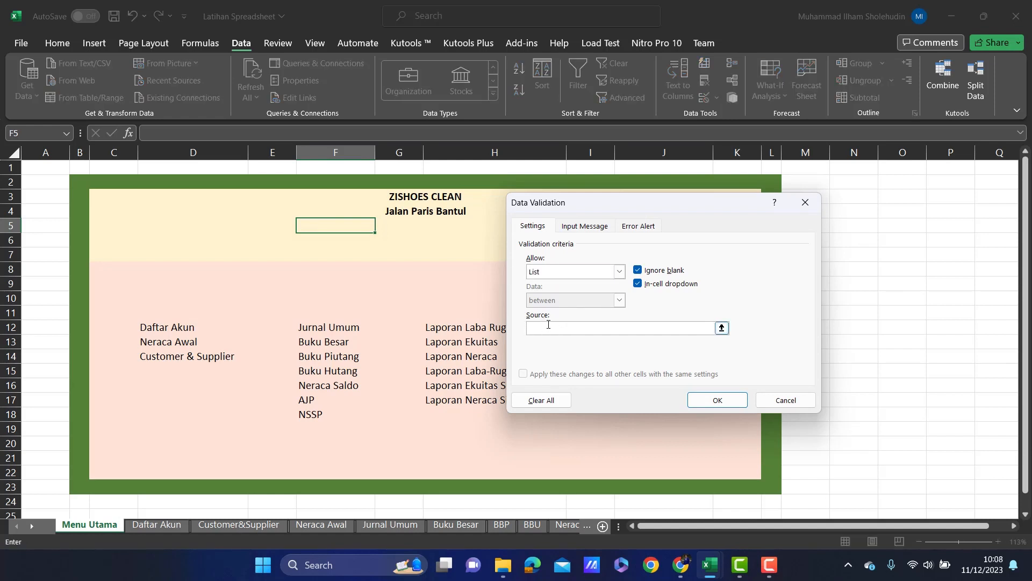
text(Januar)
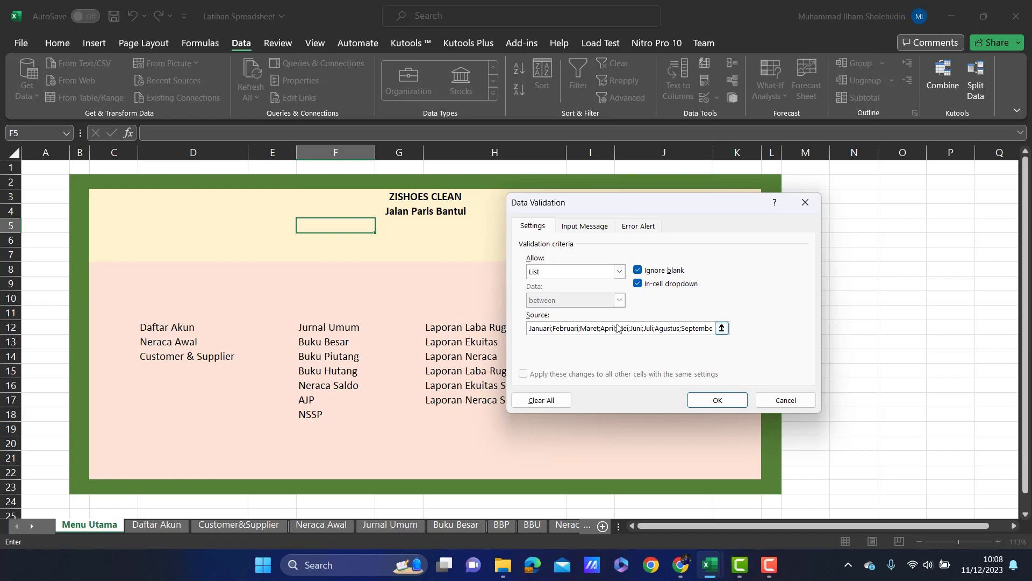
click(717, 405)
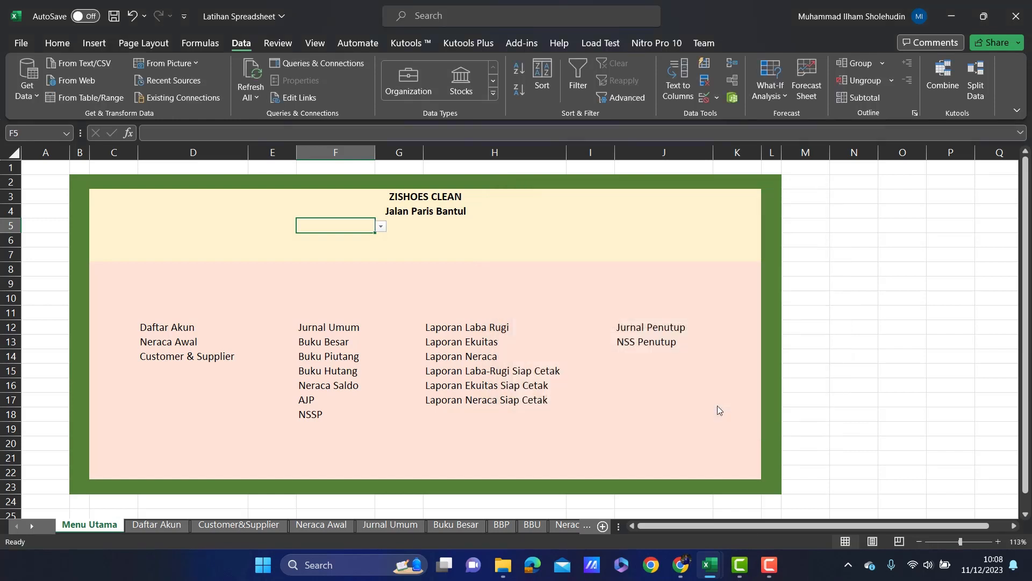
Set the period below the address by choosing November in F5's dropdown and entering 2023 in H5.
click(381, 227)
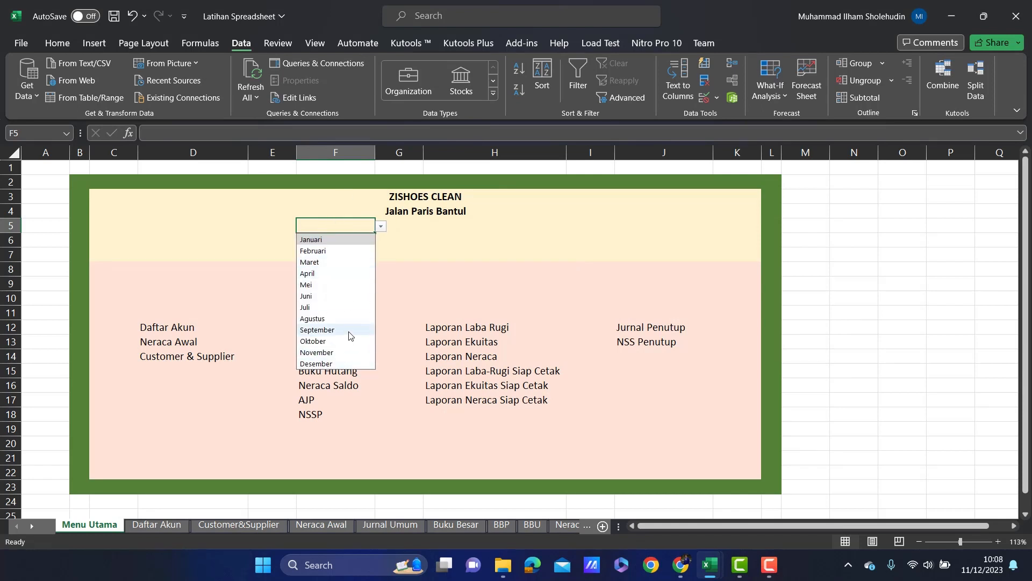
click(326, 353)
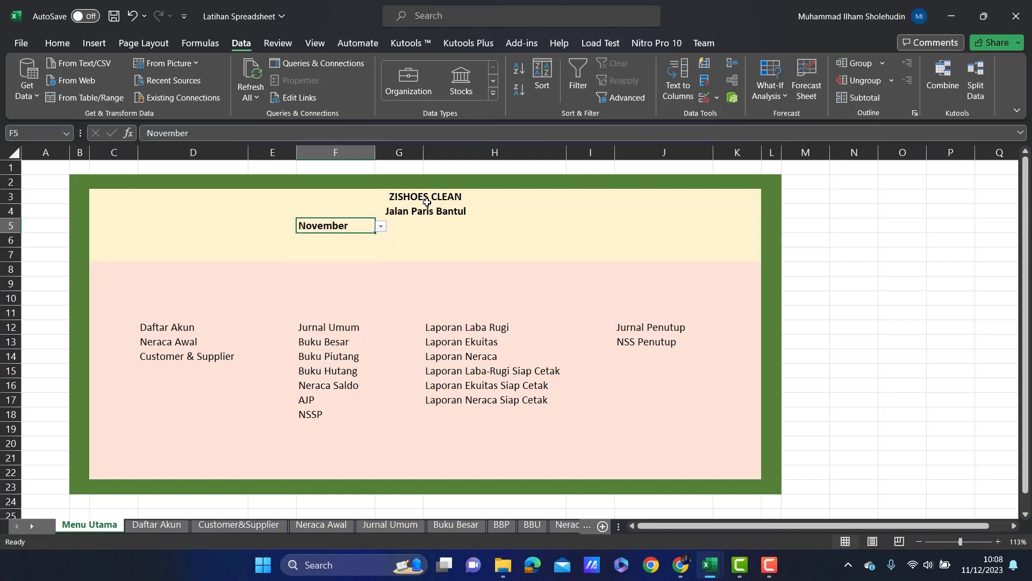
click(500, 225)
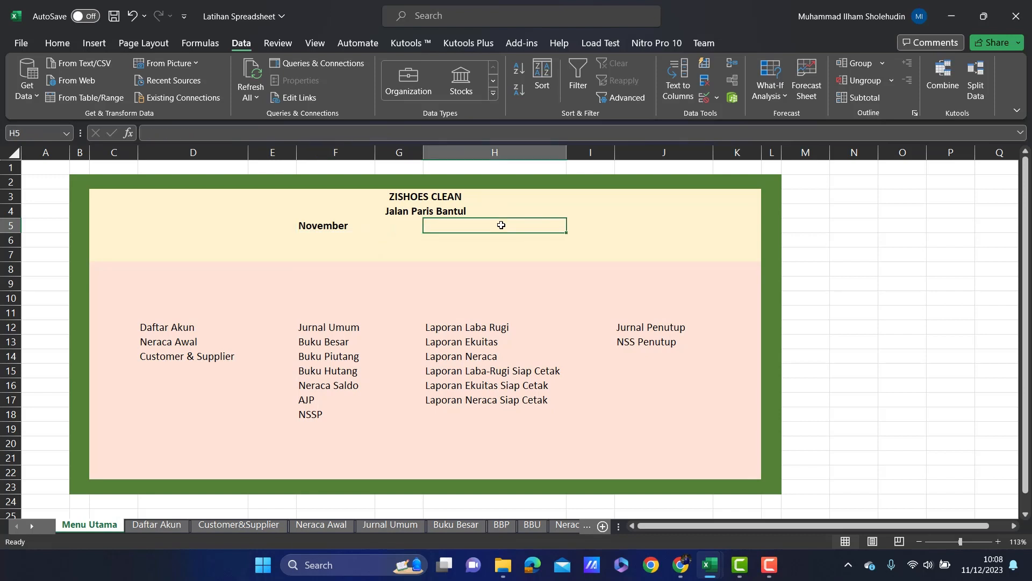
text(2023)
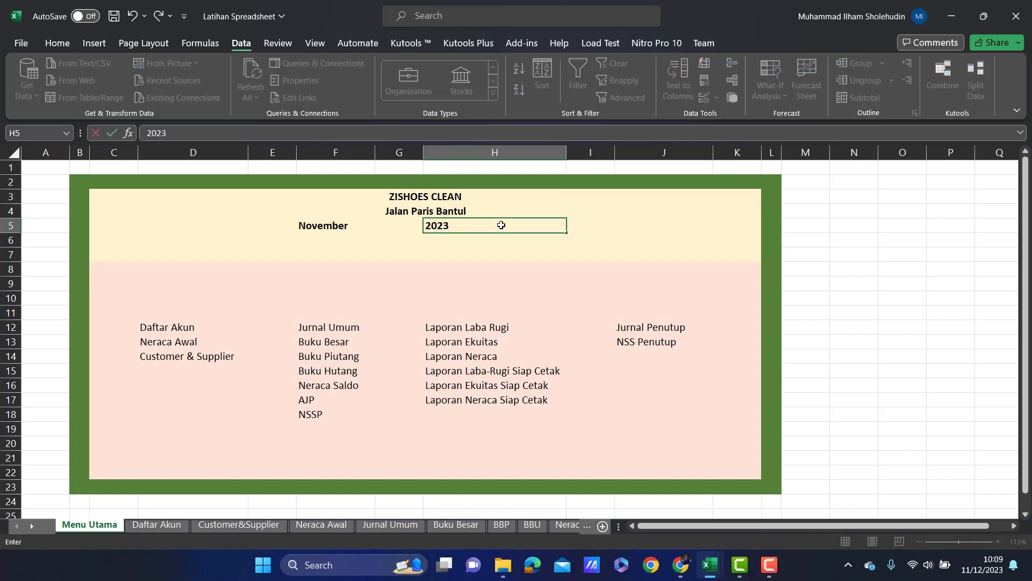
key(Return)
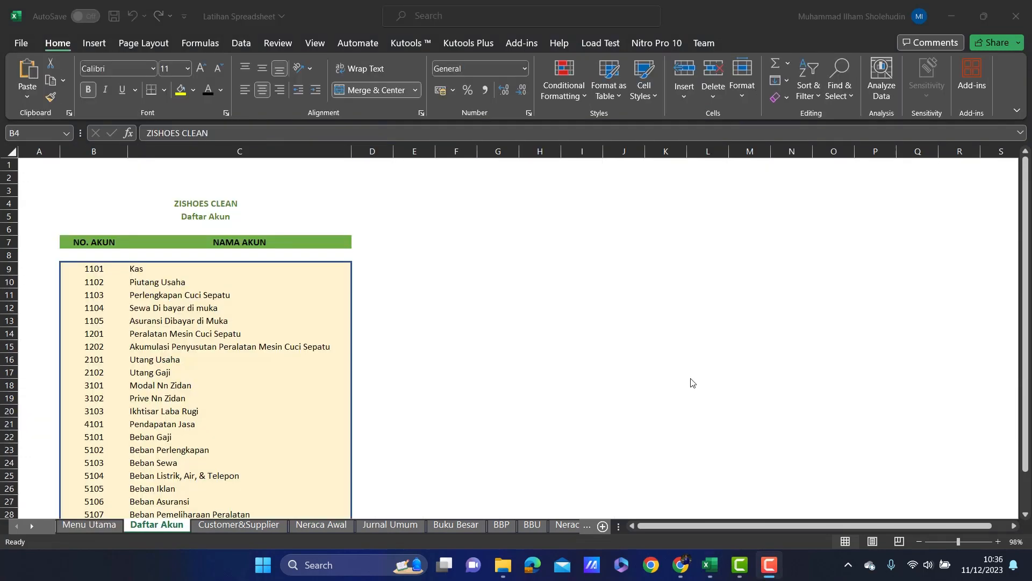
Go to the Daftar Akun sheet and review its title rows and the account number and name headings.
click(171, 524)
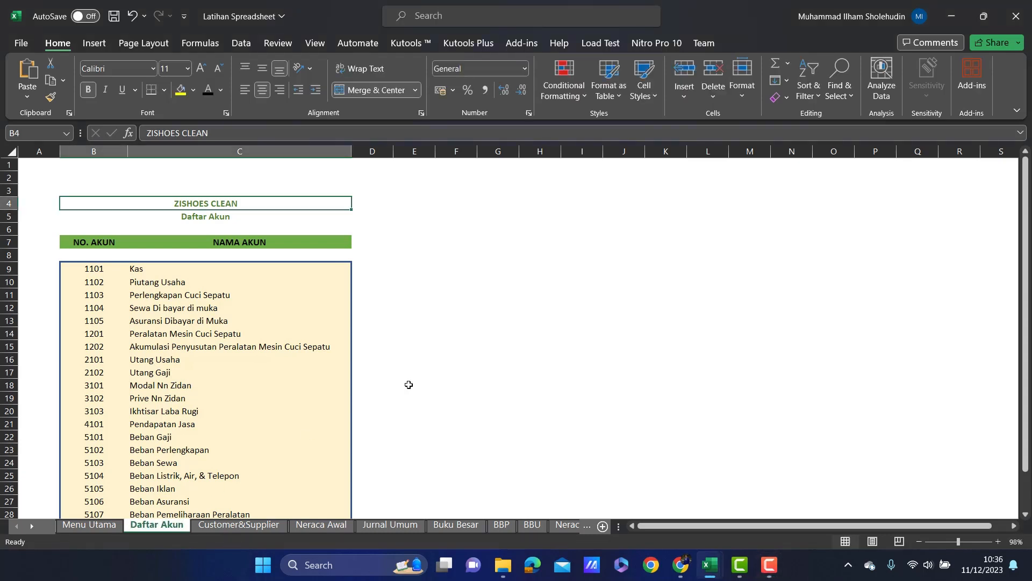
click(104, 248)
shift+click(200, 242)
click(415, 307)
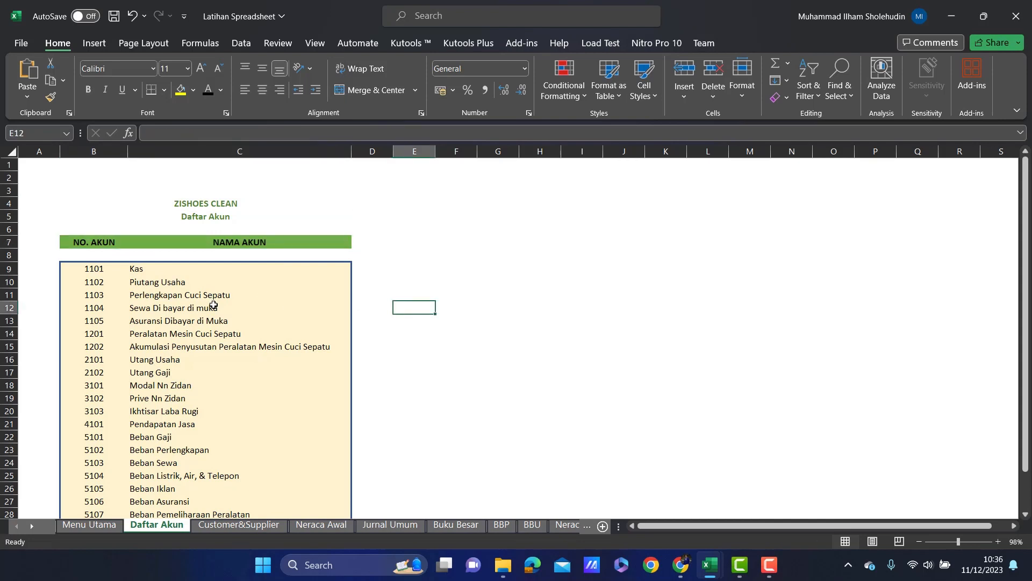
click(230, 205)
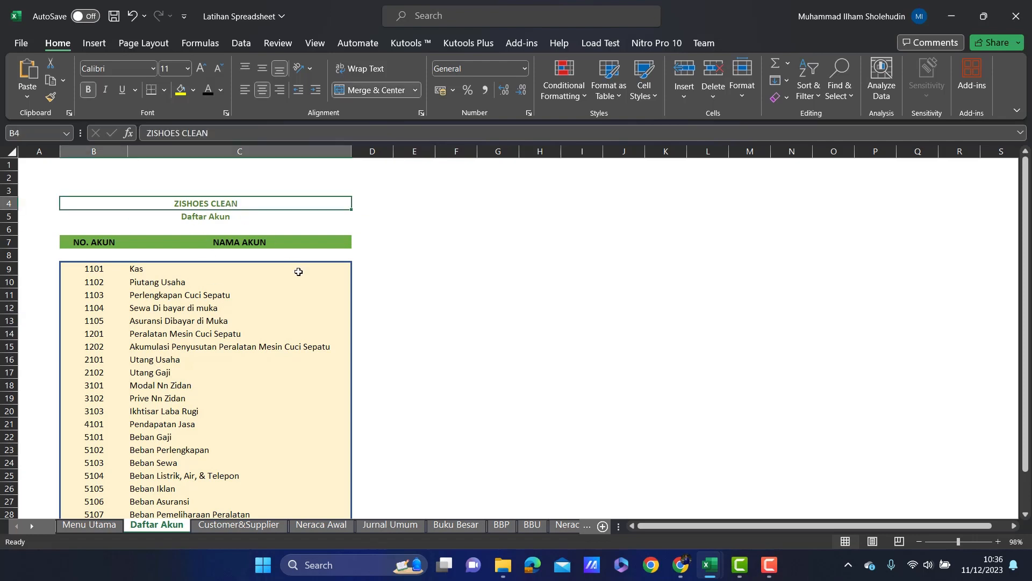
click(224, 216)
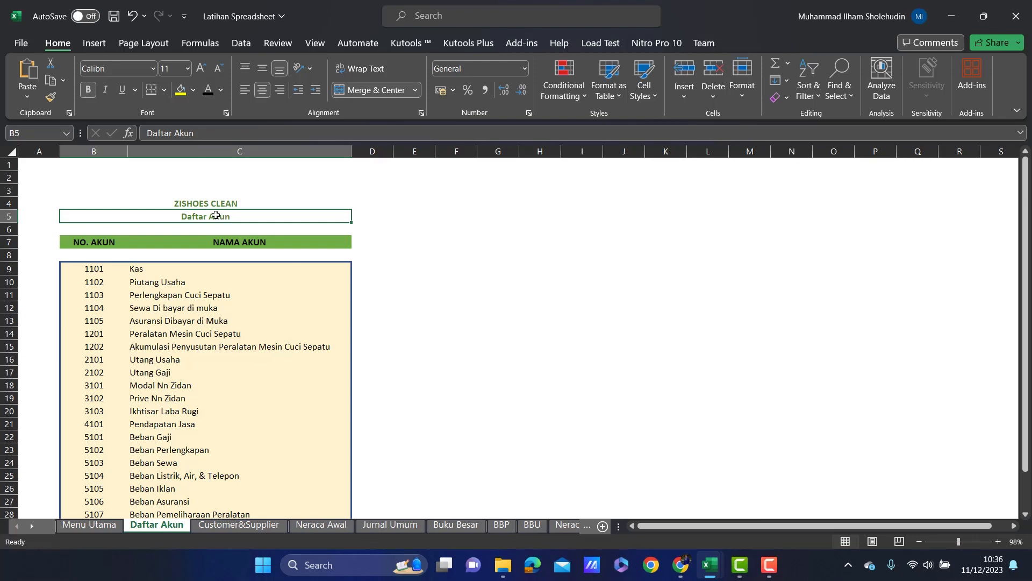
click(99, 161)
click(101, 202)
Insert a rounded rectangle about 3.2 cm wide and 1.08 cm high over column B in rows 1 to 3.
click(95, 167)
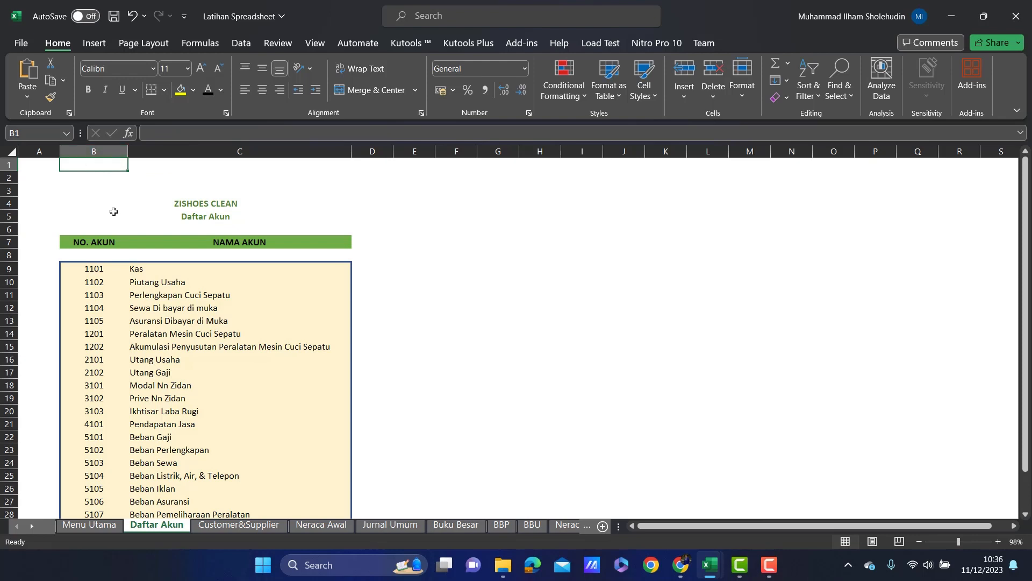
click(101, 44)
click(168, 91)
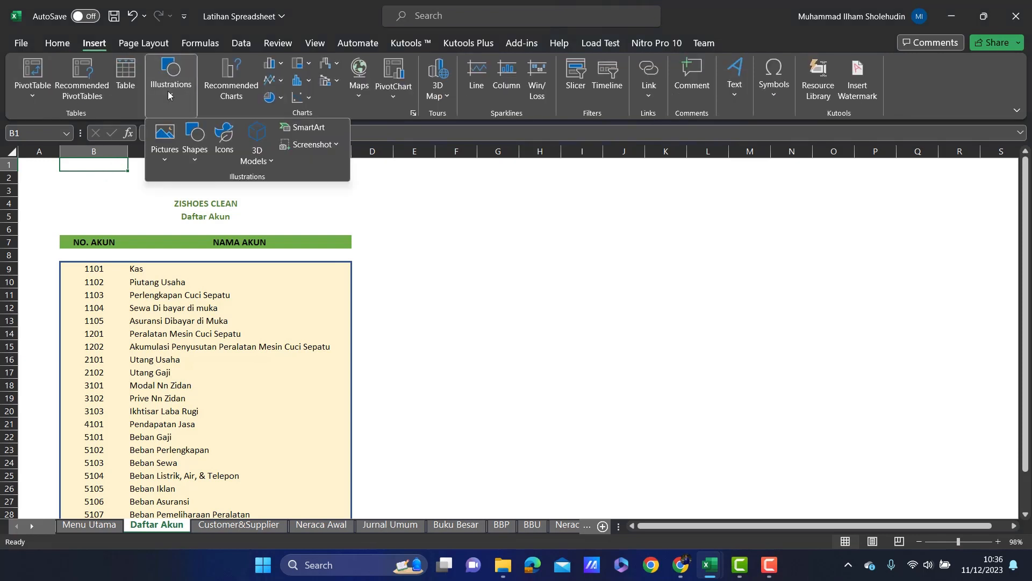
click(195, 166)
click(261, 197)
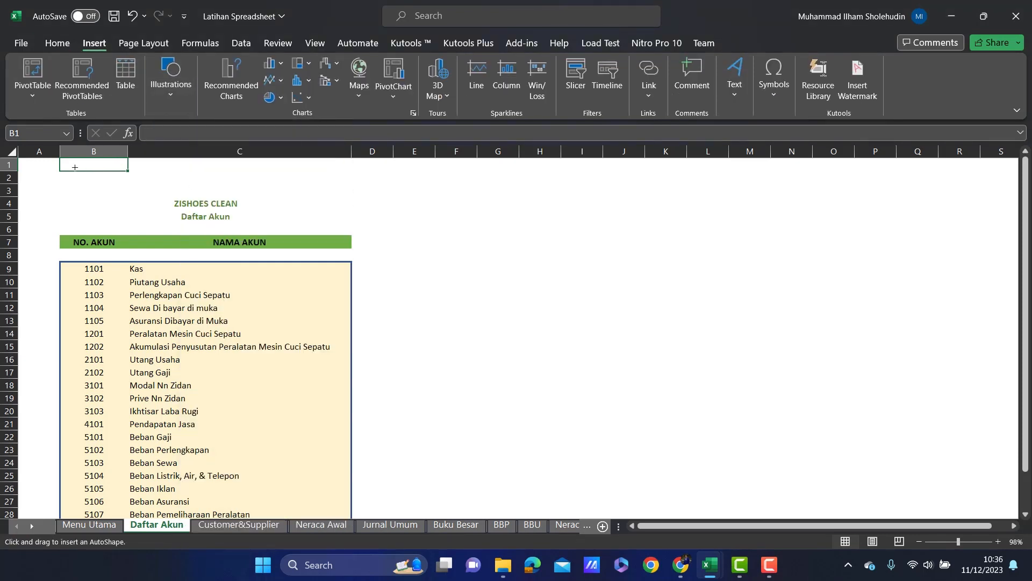
drag(66, 165, 147, 193)
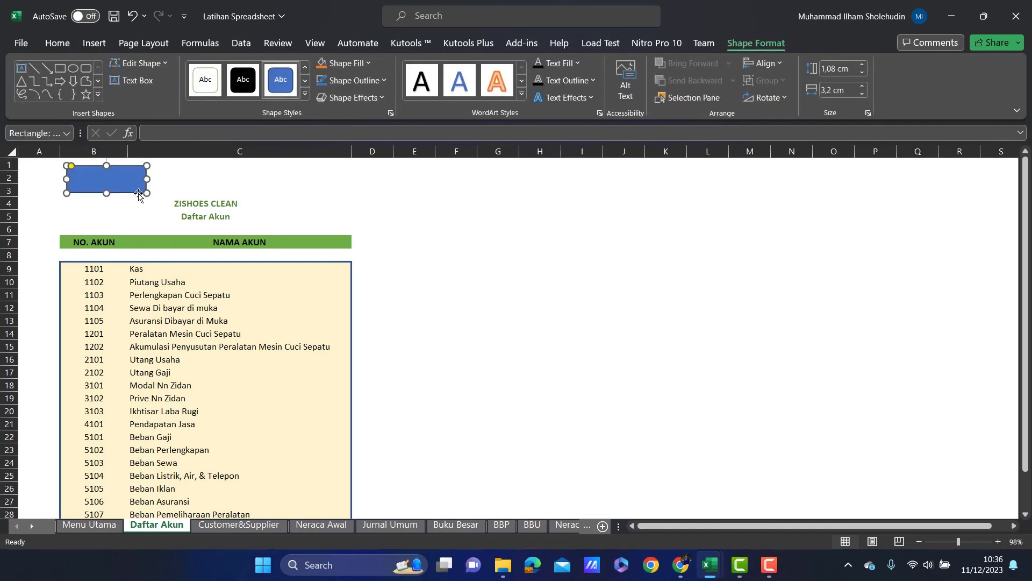
Duplicate the rounded rectangle twice and place the copies in a row beside it, above the ZISHOES CLEAN title.
click(144, 204)
click(135, 187)
key(ctrl+d)
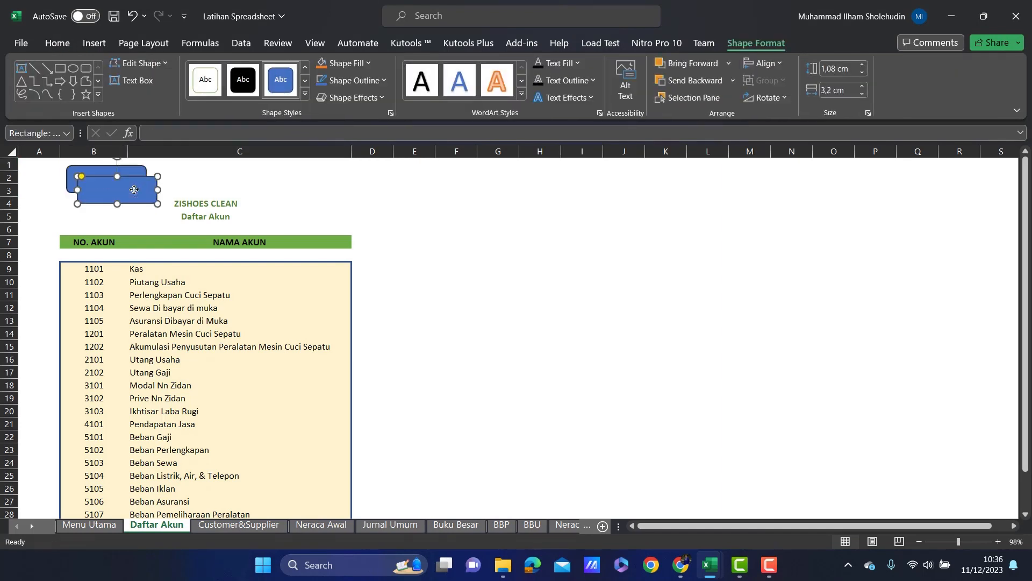
drag(141, 200, 343, 189)
key(ctrl+d)
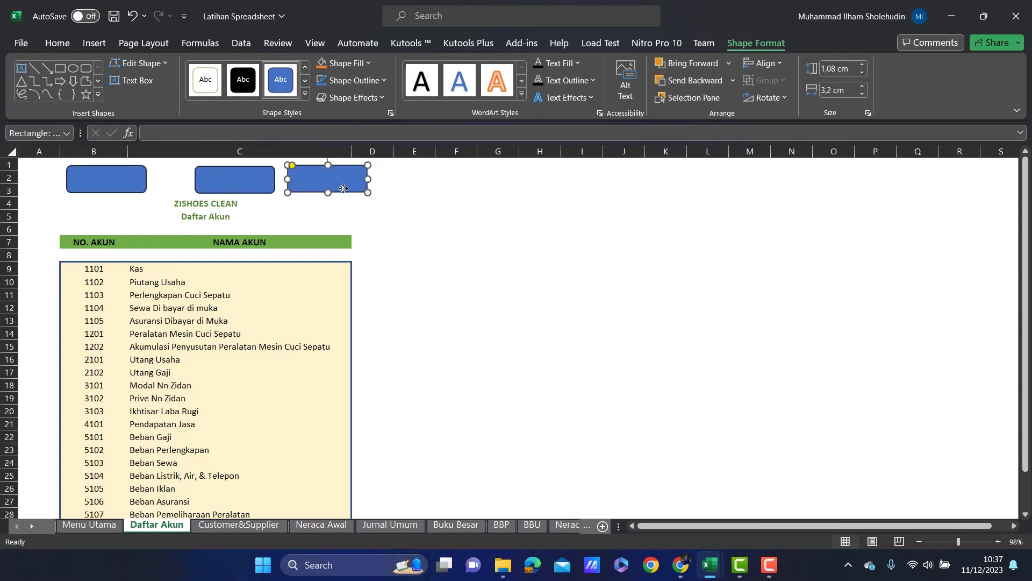
Label the first rounded rectangle, above the NO. AKUN column, "Menu utama".
click(121, 178)
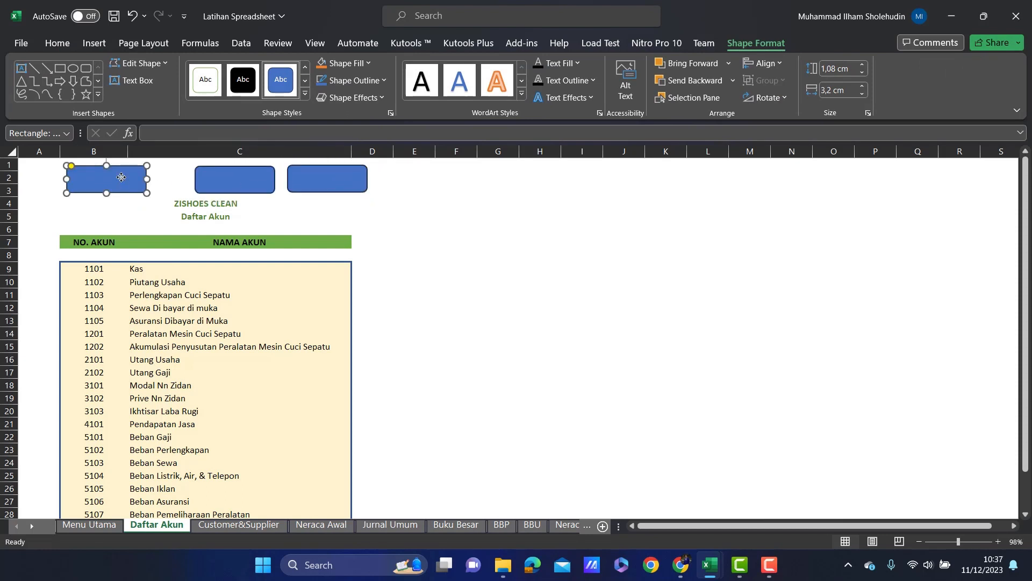
right_click(121, 178)
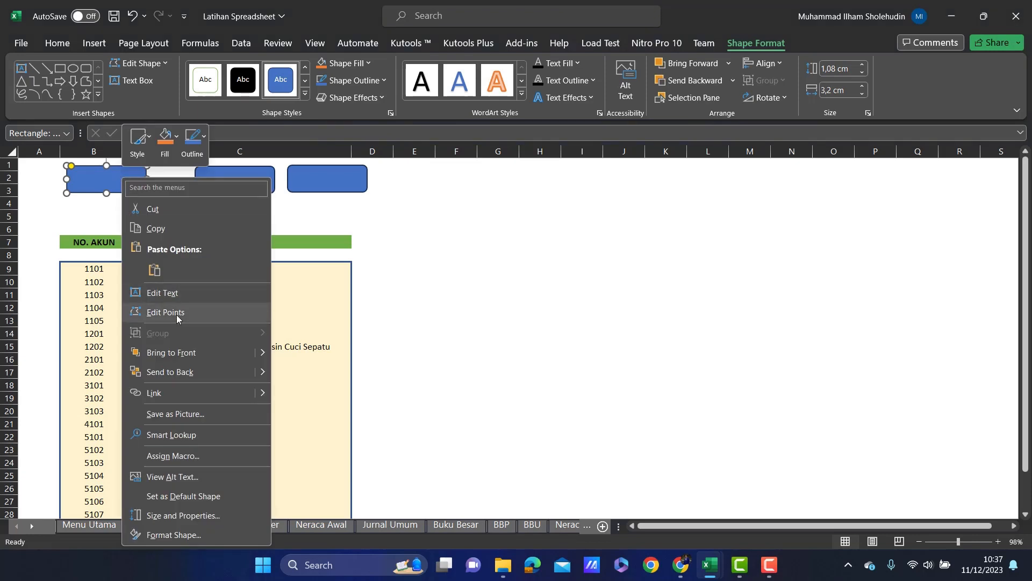
click(175, 295)
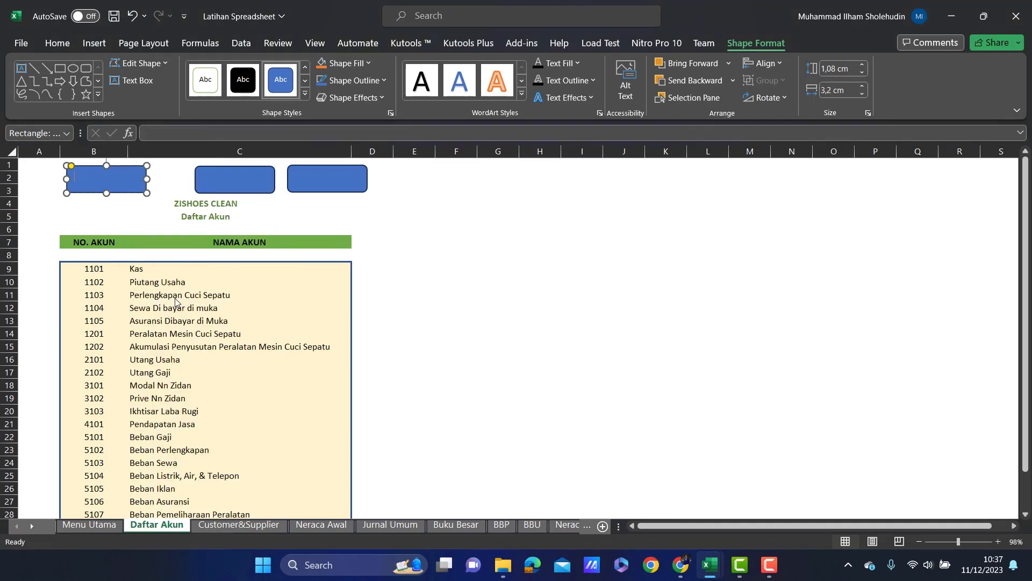
text(Menu utama)
Label the middle rounded rectangle "previous".
click(246, 183)
right_click(246, 182)
click(296, 301)
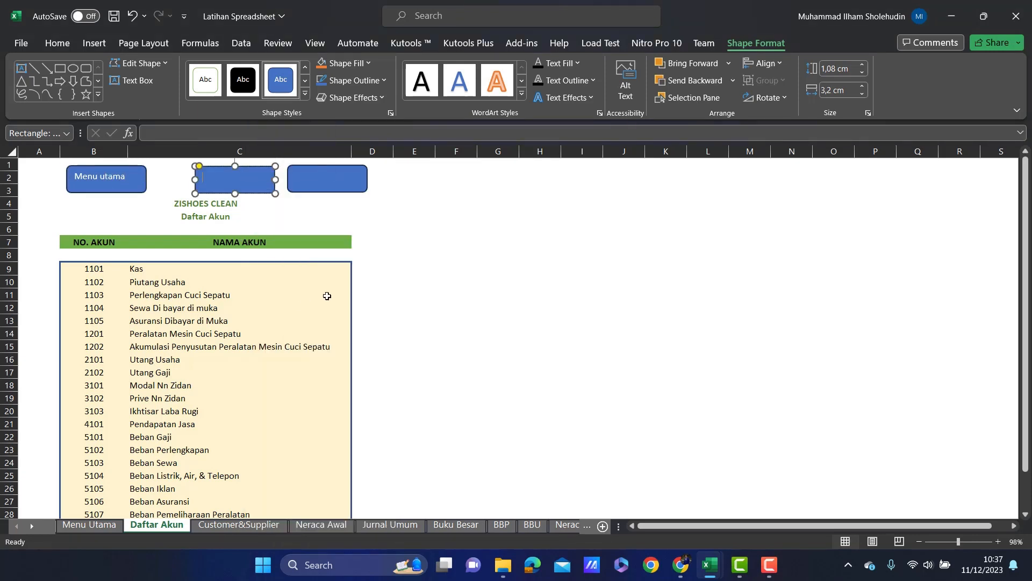
text(previous)
Label the last rounded rectangle in the row "Next".
click(310, 172)
right_click(310, 172)
click(380, 295)
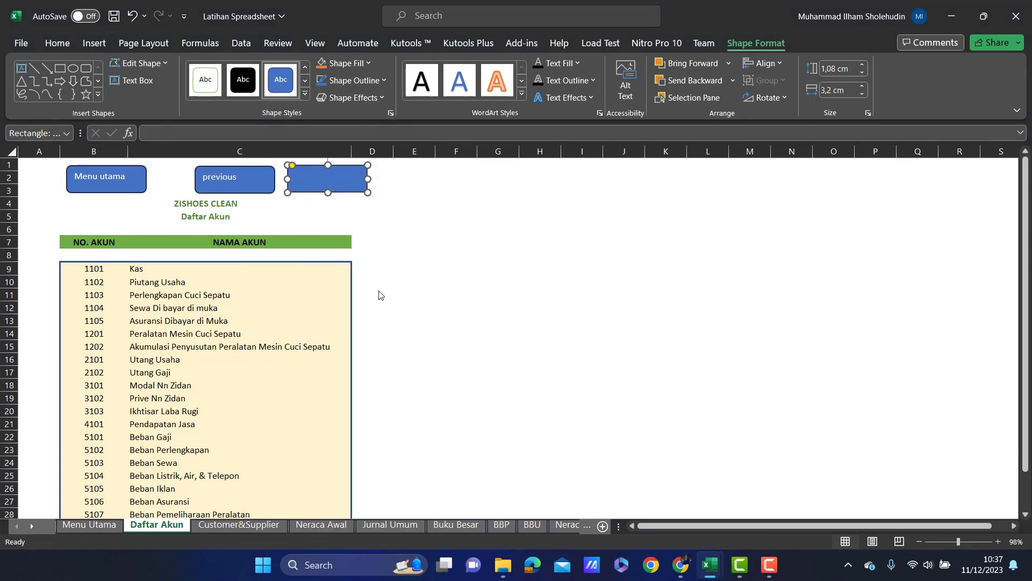
text(Next)
click(396, 212)
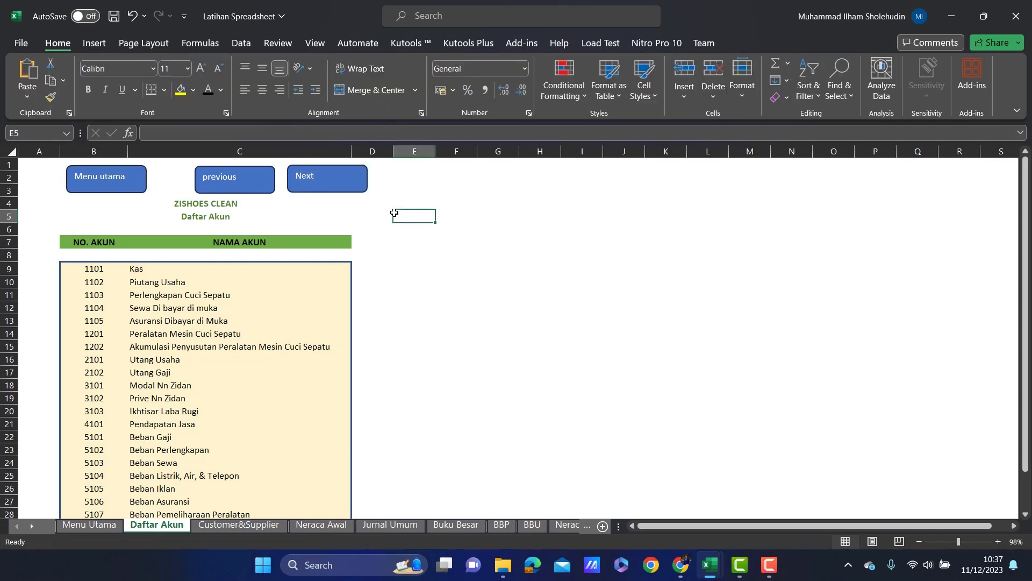
click(328, 177)
click(269, 215)
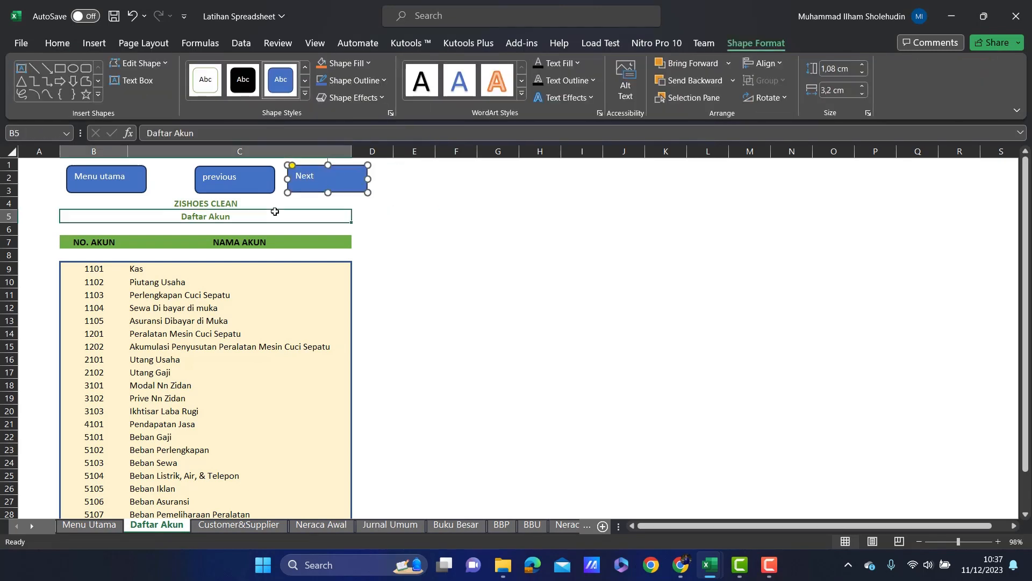
Link the "Menu utama" shape on the Daftar Akun sheet to cell A1 of the Menu Utama sheet.
click(130, 183)
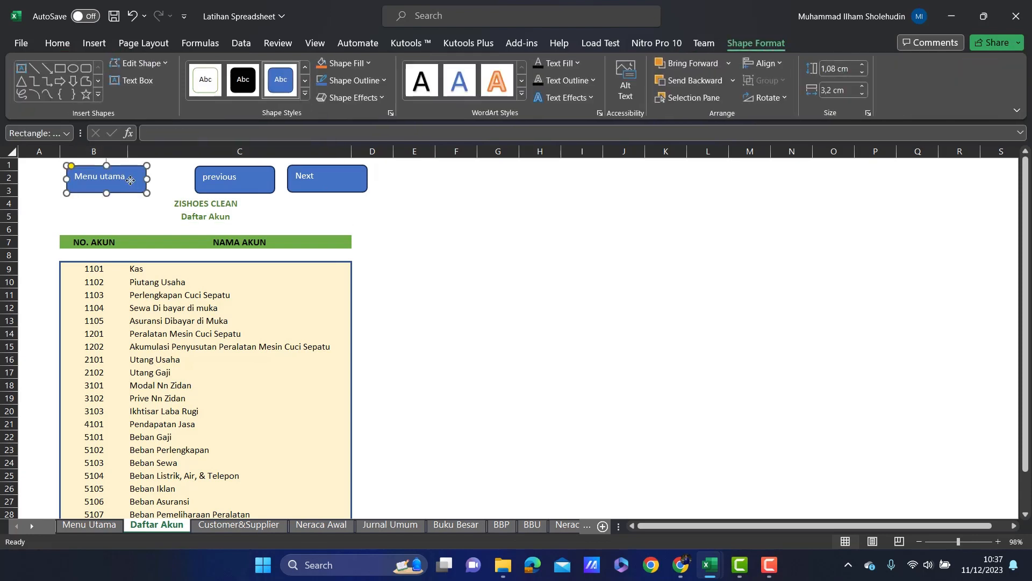
right_click(132, 182)
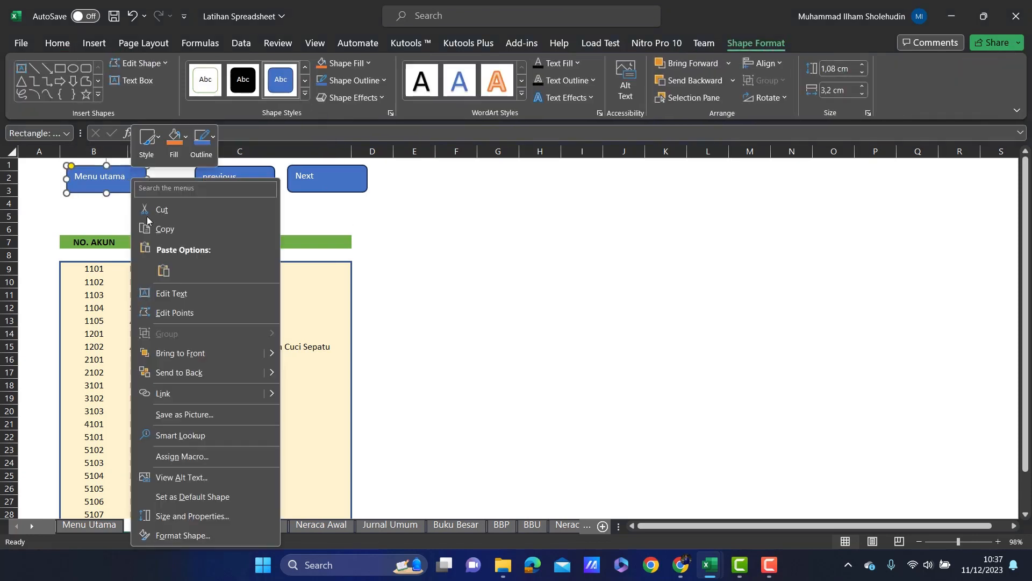
click(185, 397)
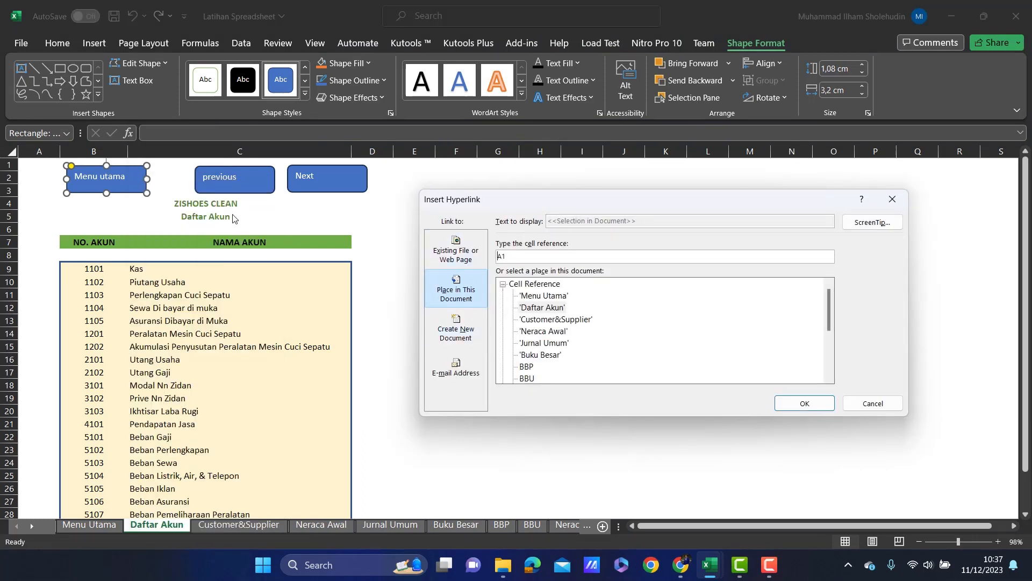
click(551, 297)
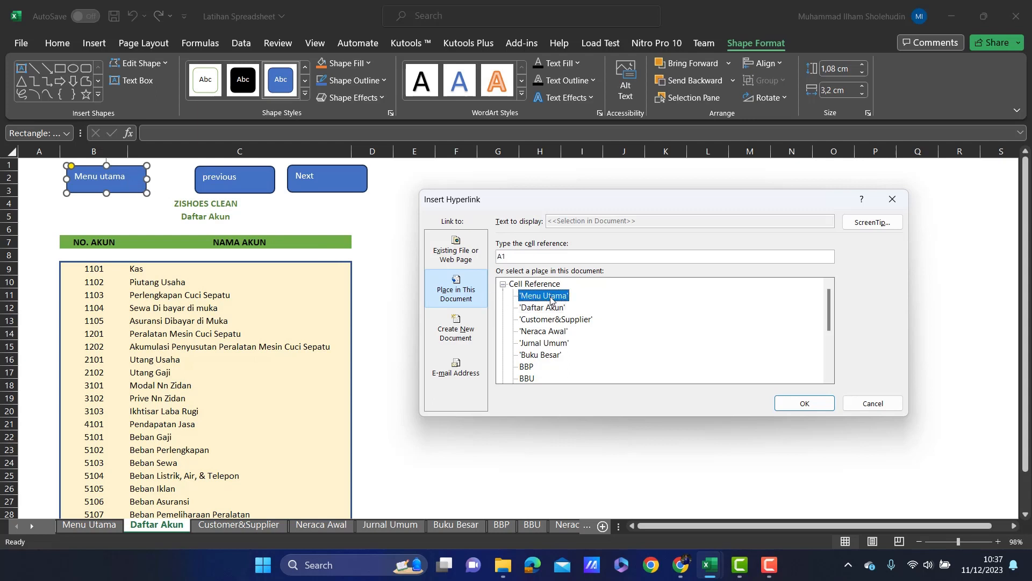
click(789, 401)
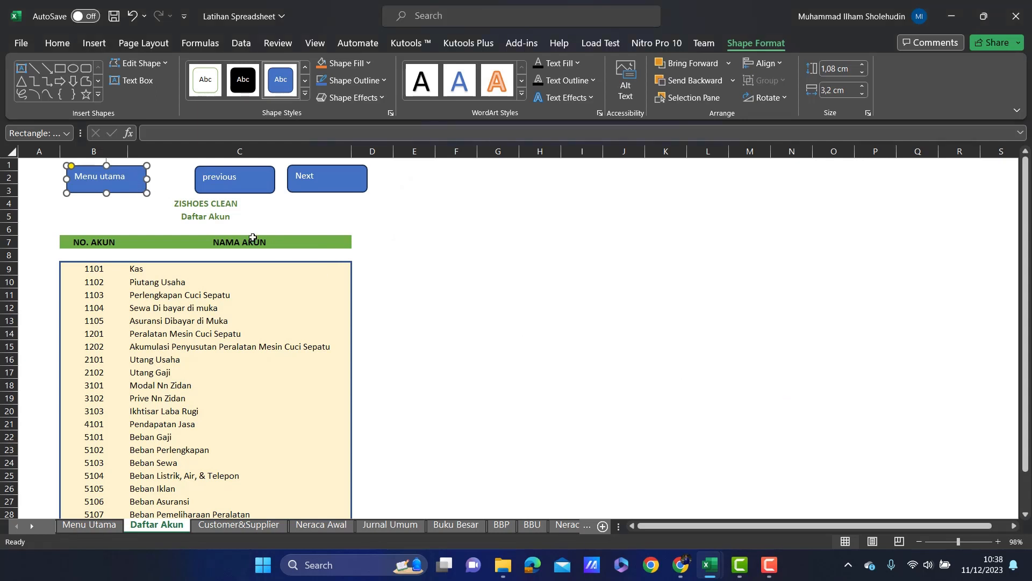
Link the "previous" shape to cell A1 of the Menu Utama sheet in this workbook.
click(248, 180)
right_click(249, 178)
click(319, 399)
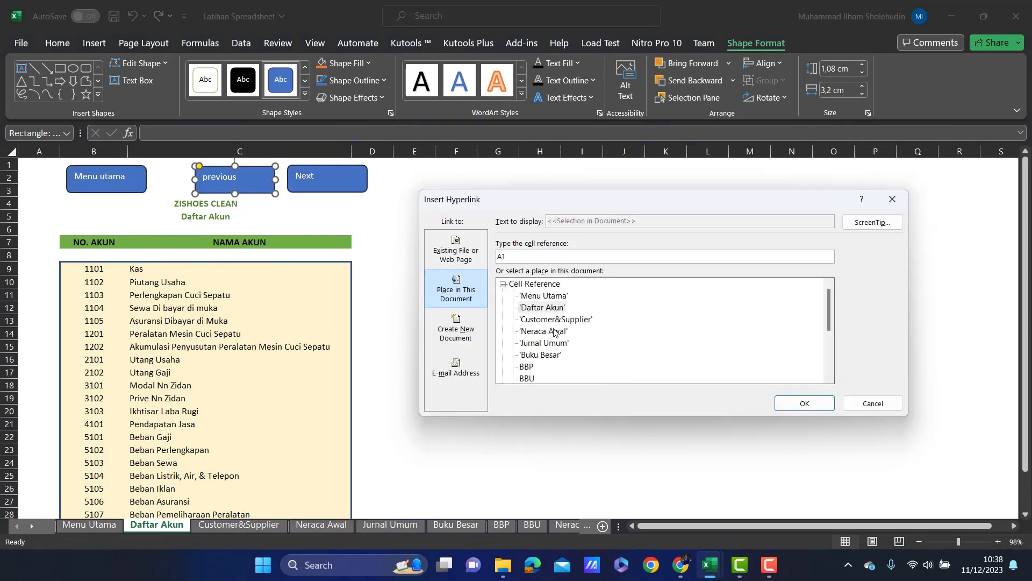
click(564, 298)
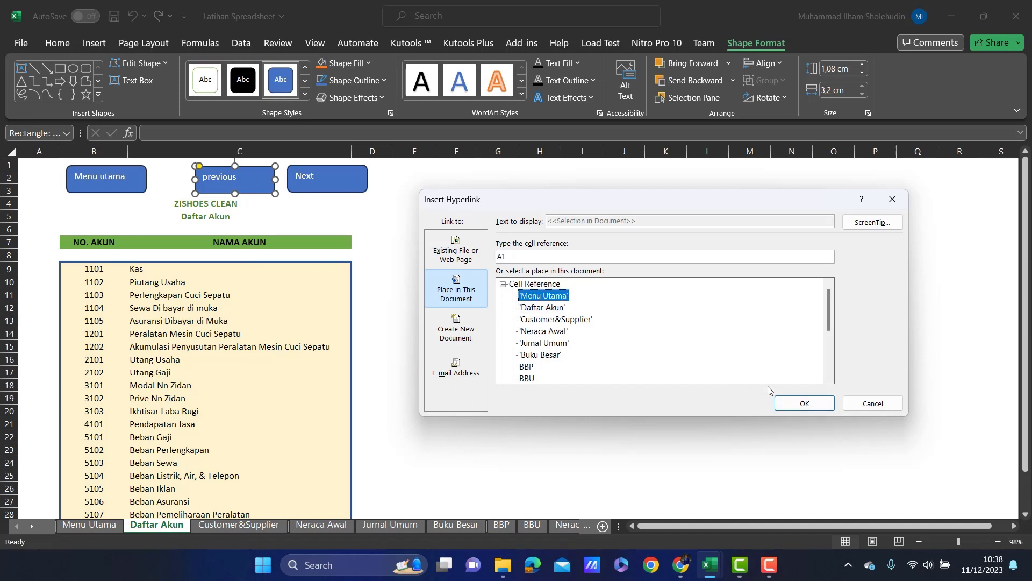
click(805, 403)
Link the "Next" shape to cell A1 of the Customer&Supplier sheet in this workbook.
click(302, 179)
right_click(302, 179)
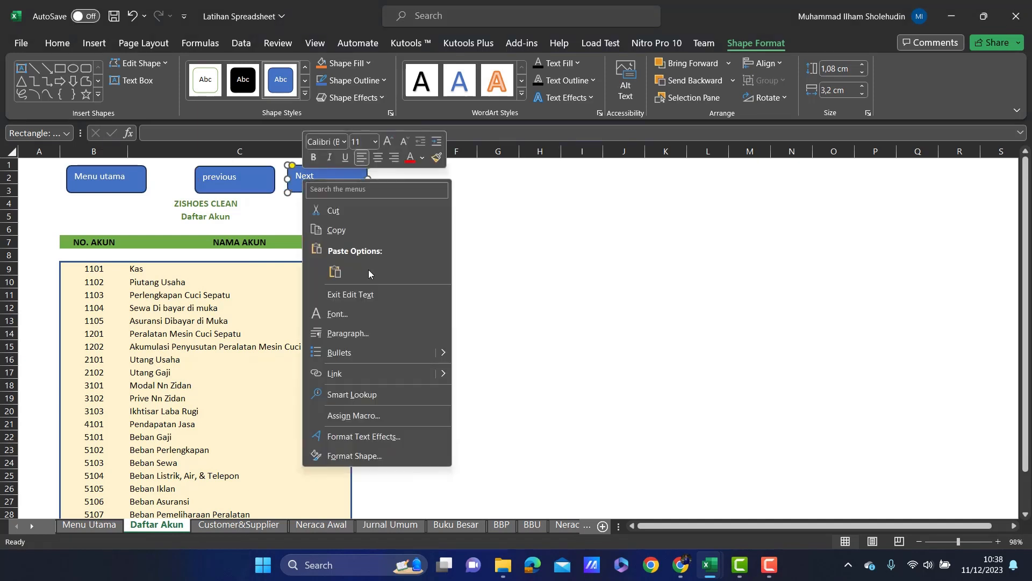
click(365, 376)
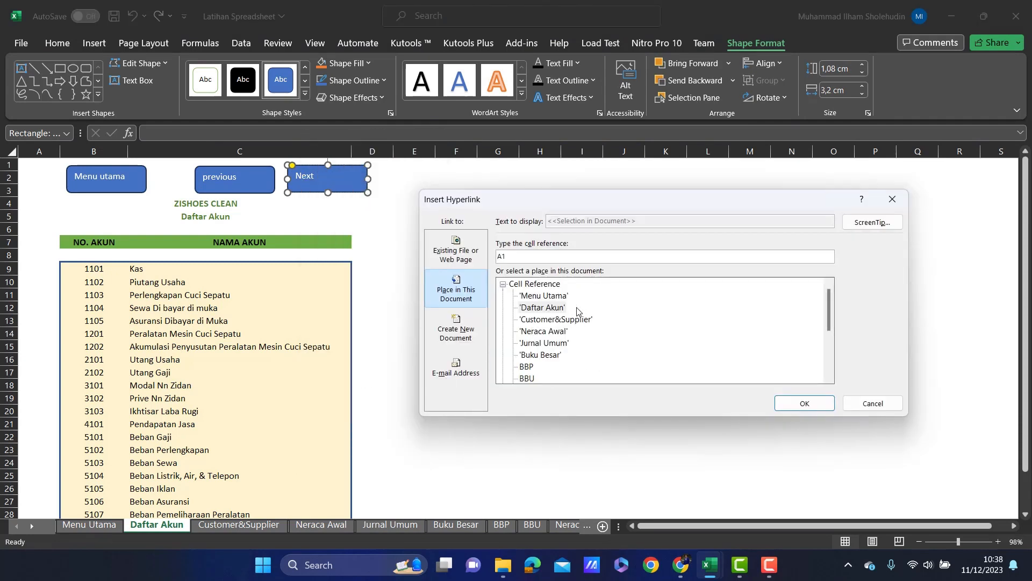
click(587, 323)
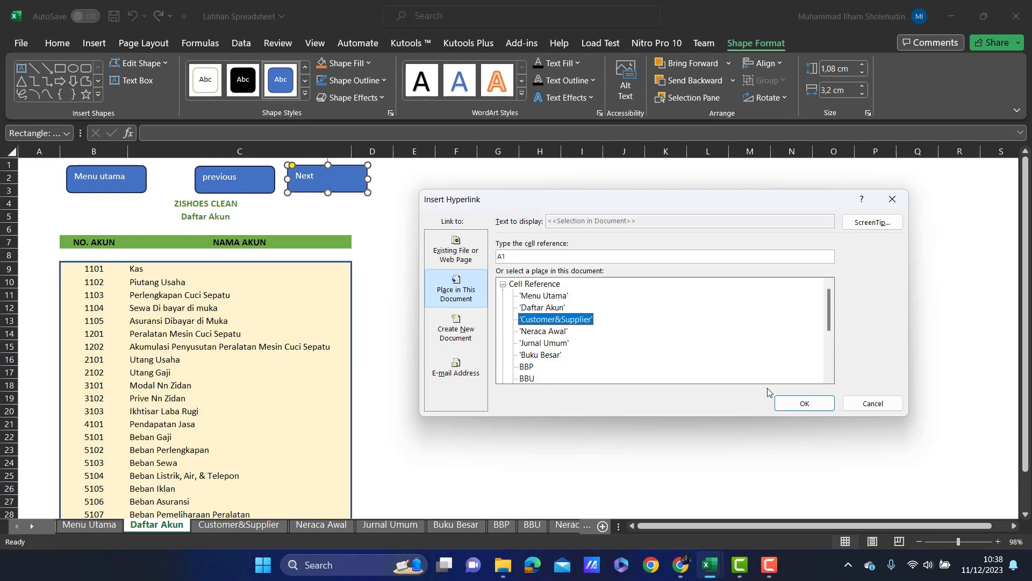
click(796, 402)
Test the "Menu utama" shape's link and return to the Daftar Akun sheet.
click(571, 352)
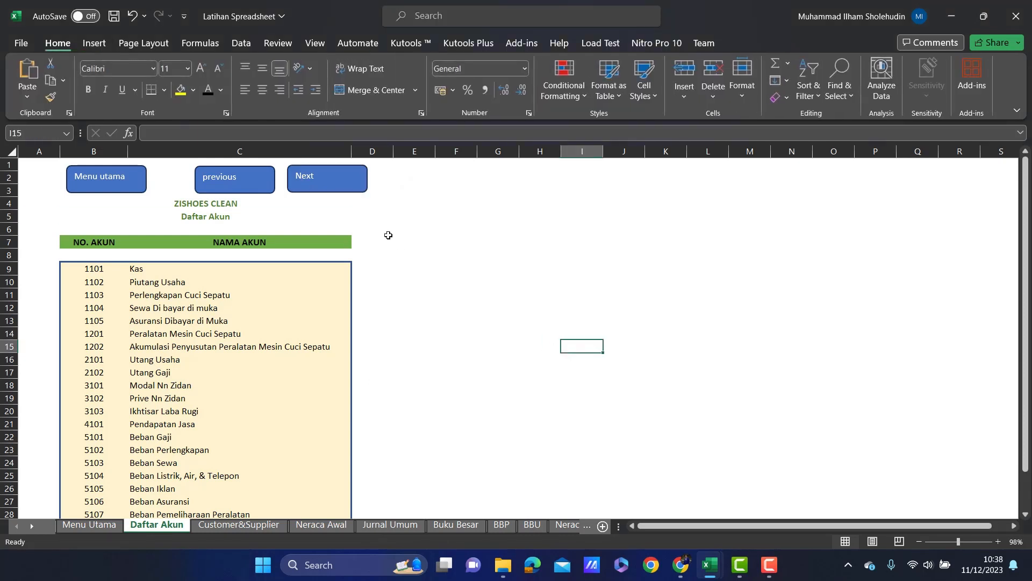
click(130, 184)
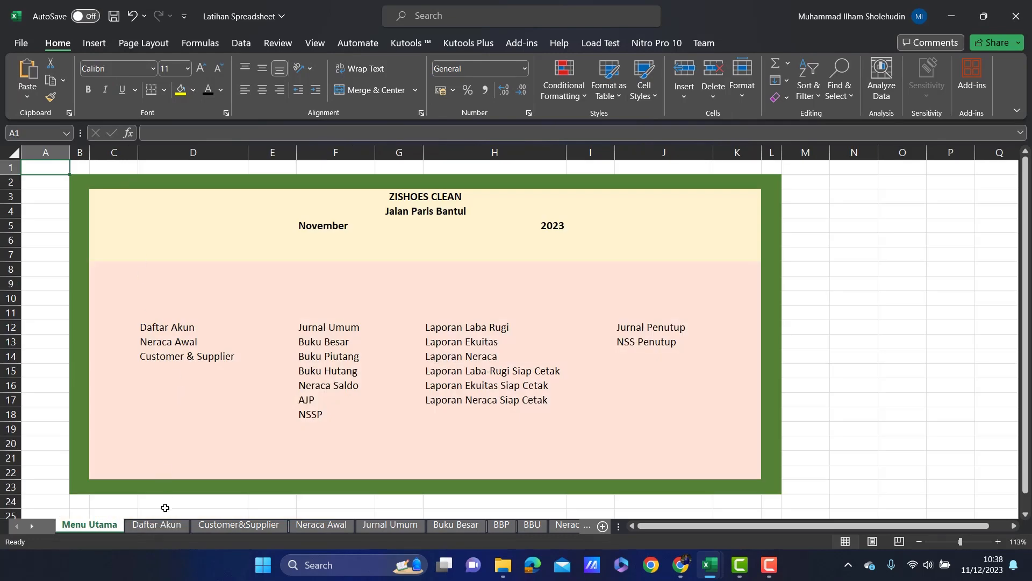
click(156, 524)
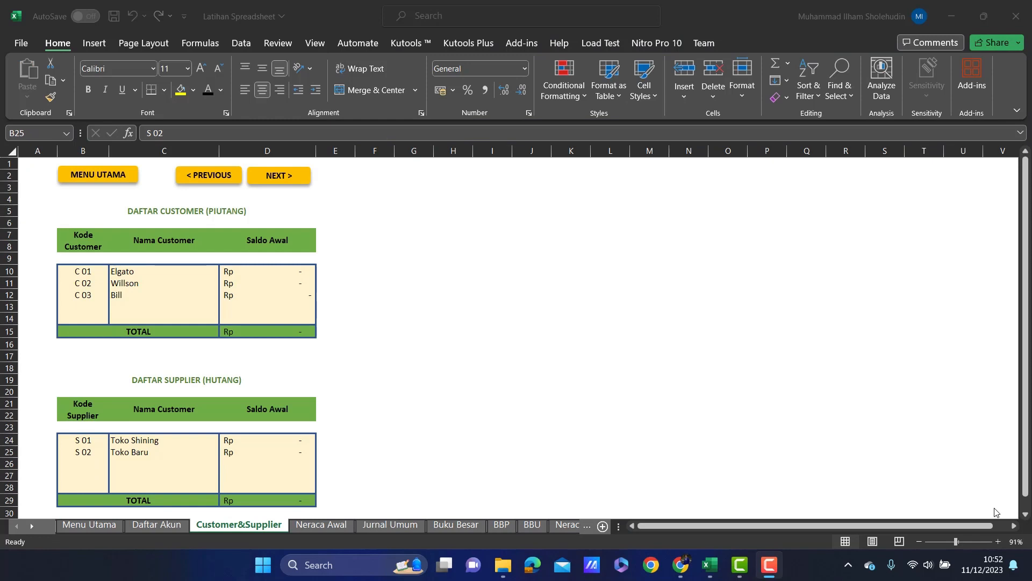
Examine the titles and column headings of the customer (piutang) and supplier (hutang) tables on the Customer&Supplier sheet.
click(140, 227)
click(128, 210)
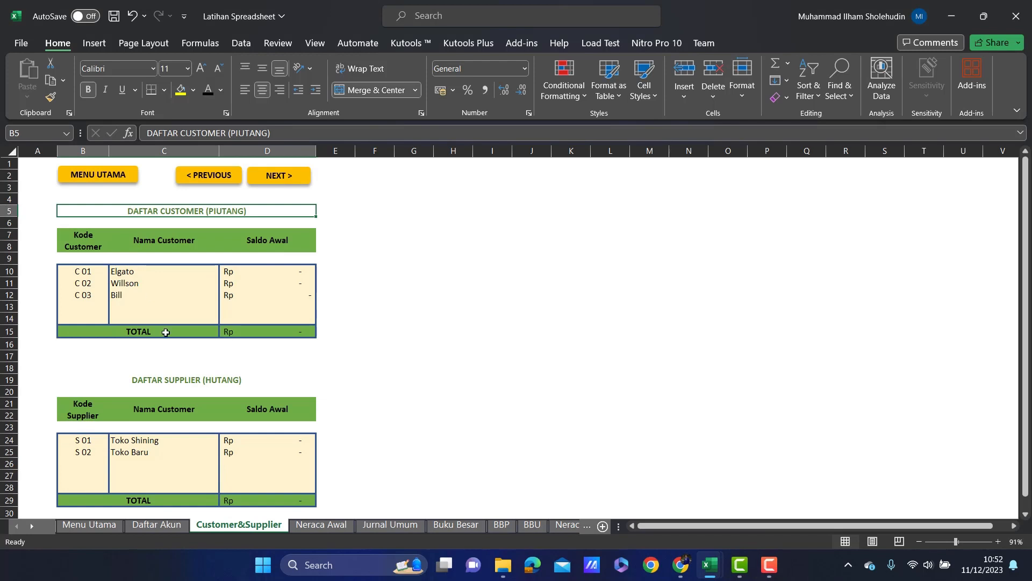
click(156, 380)
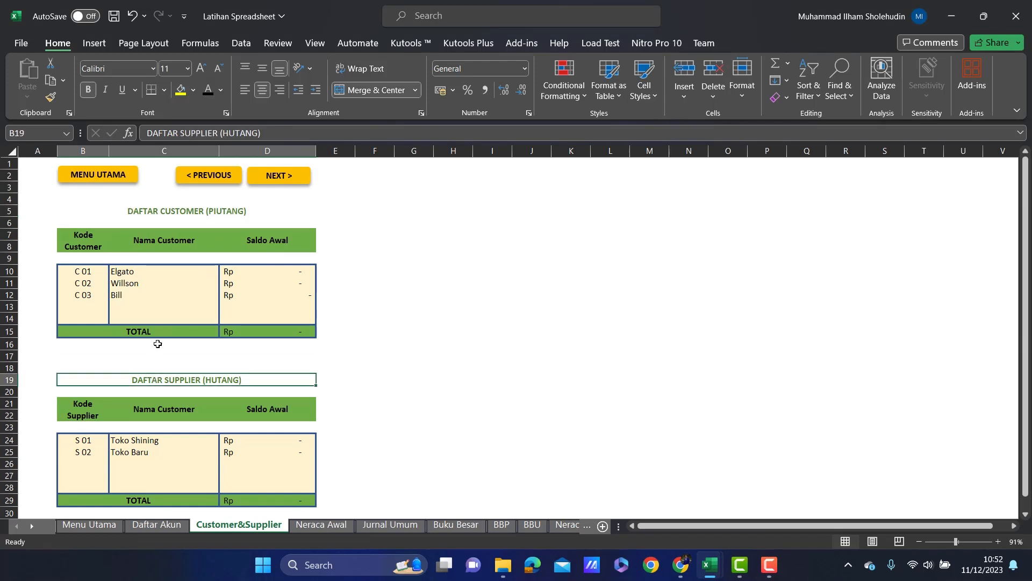
click(149, 200)
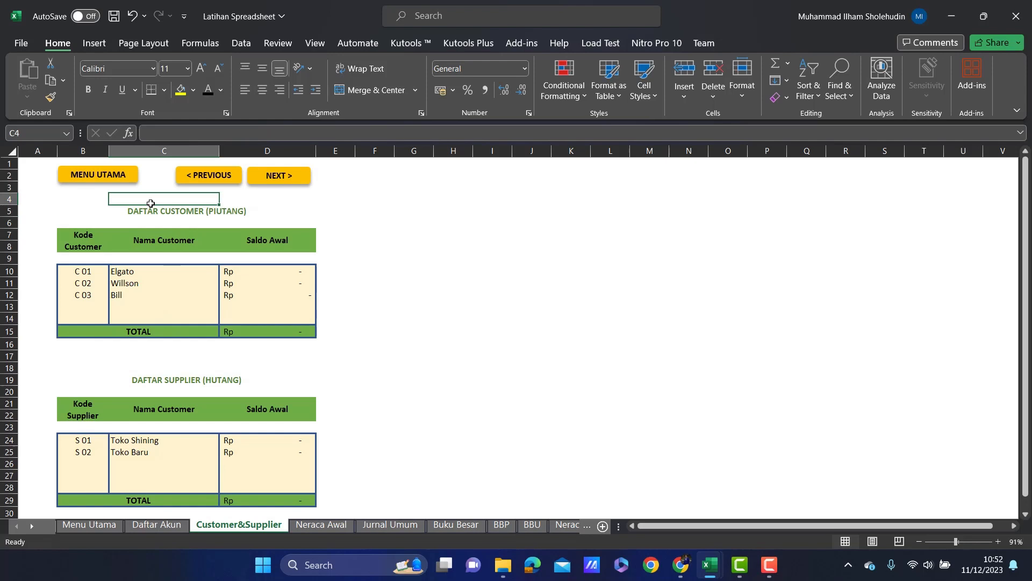
click(80, 234)
click(164, 242)
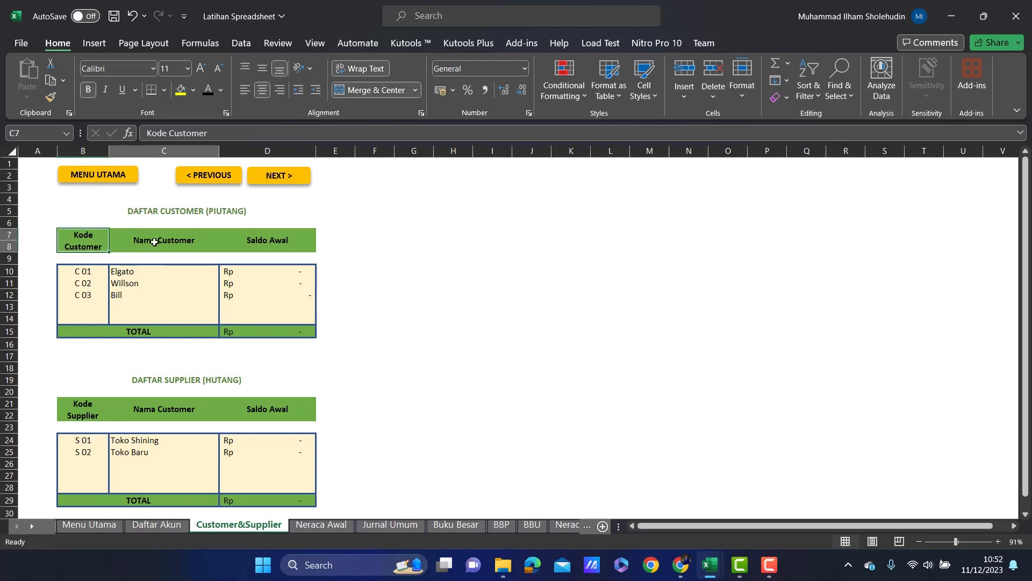
click(261, 251)
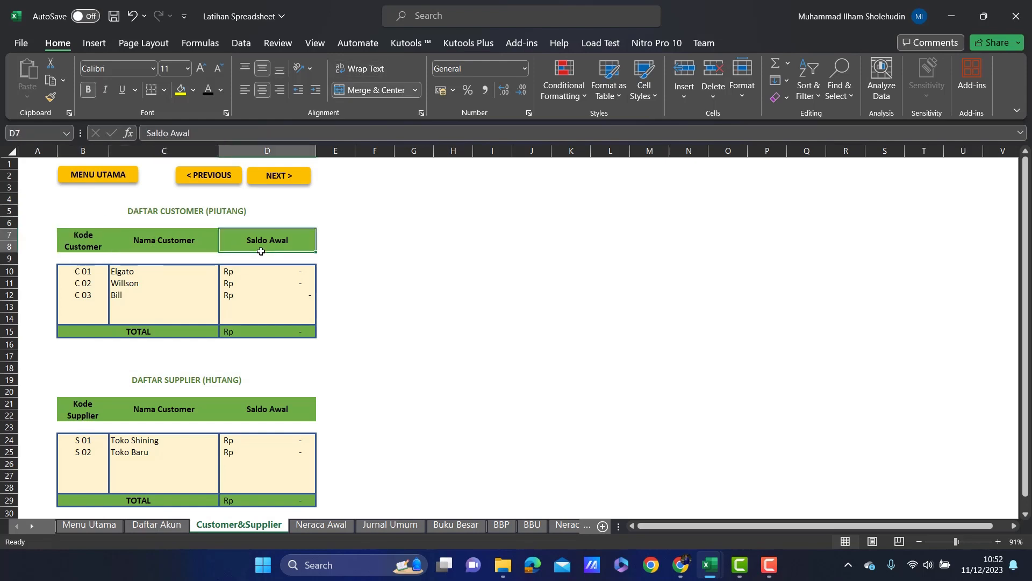
click(71, 411)
click(188, 407)
click(258, 415)
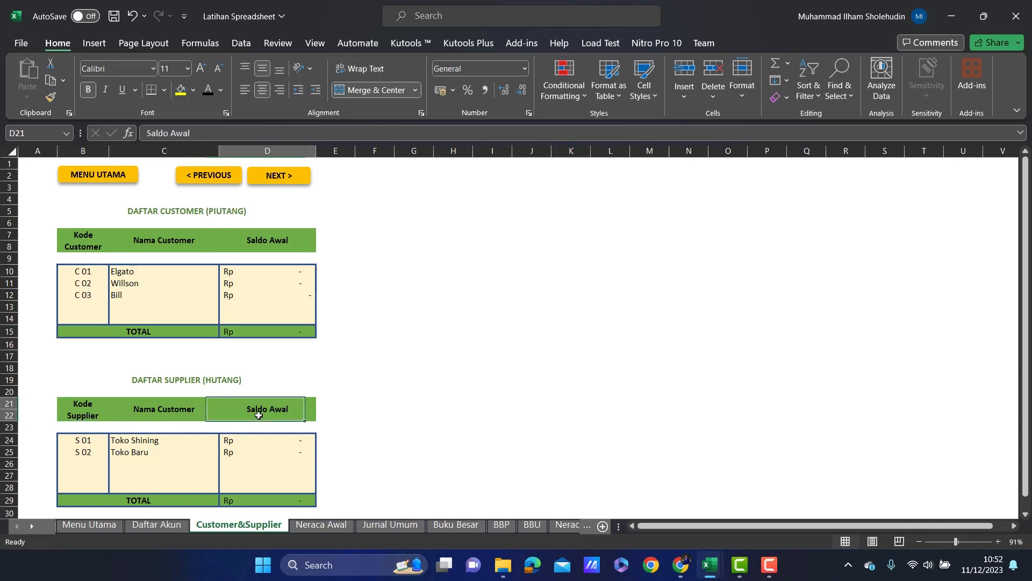
Review the name and code entries in the customer and supplier tables.
click(135, 272)
click(134, 283)
click(132, 291)
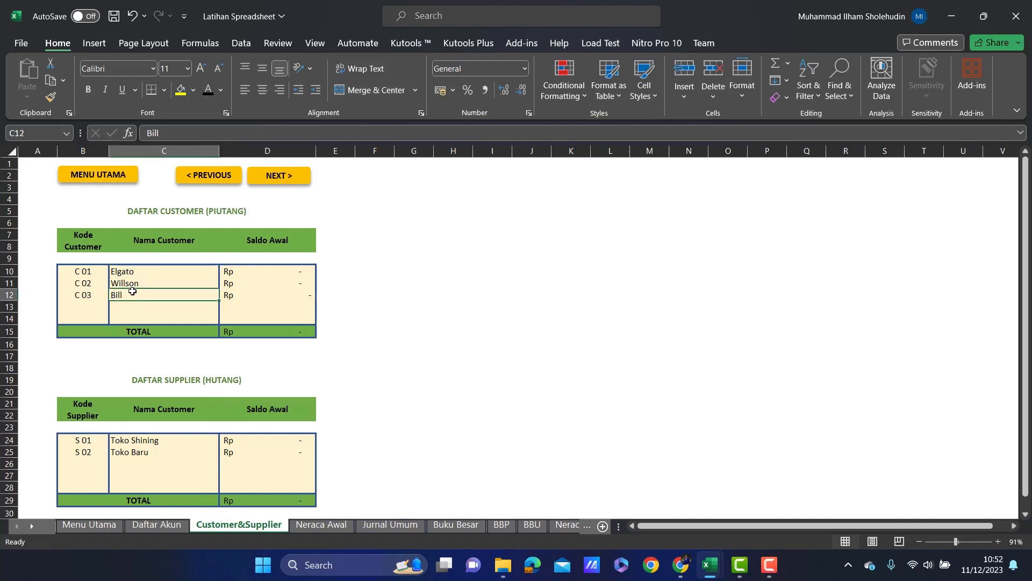
click(85, 272)
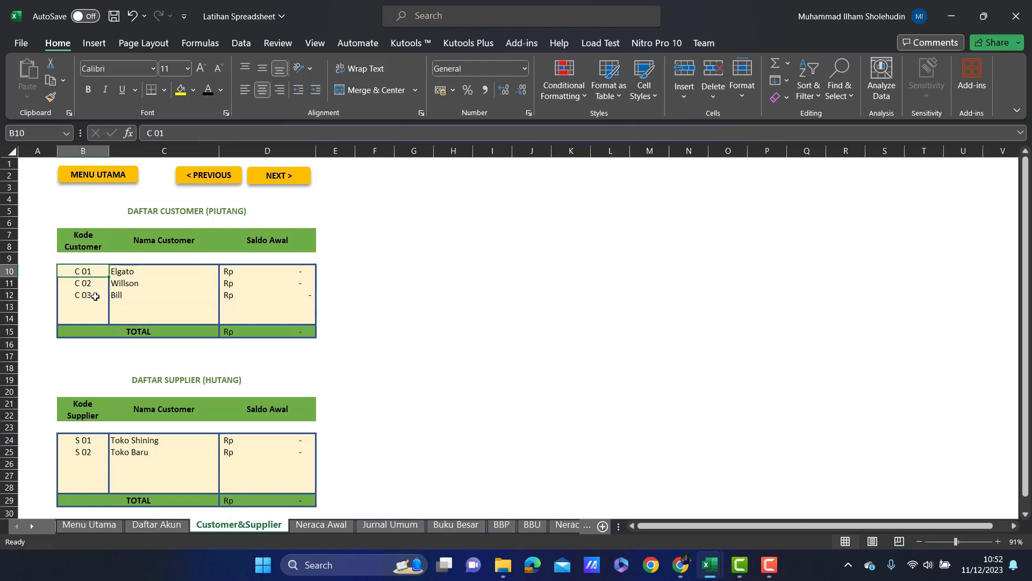
click(95, 296)
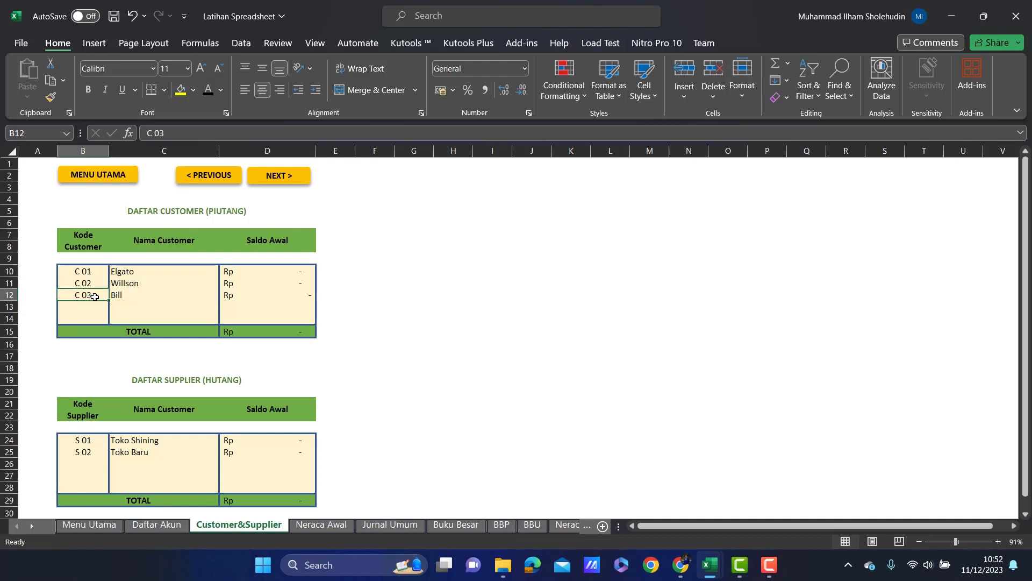
click(157, 441)
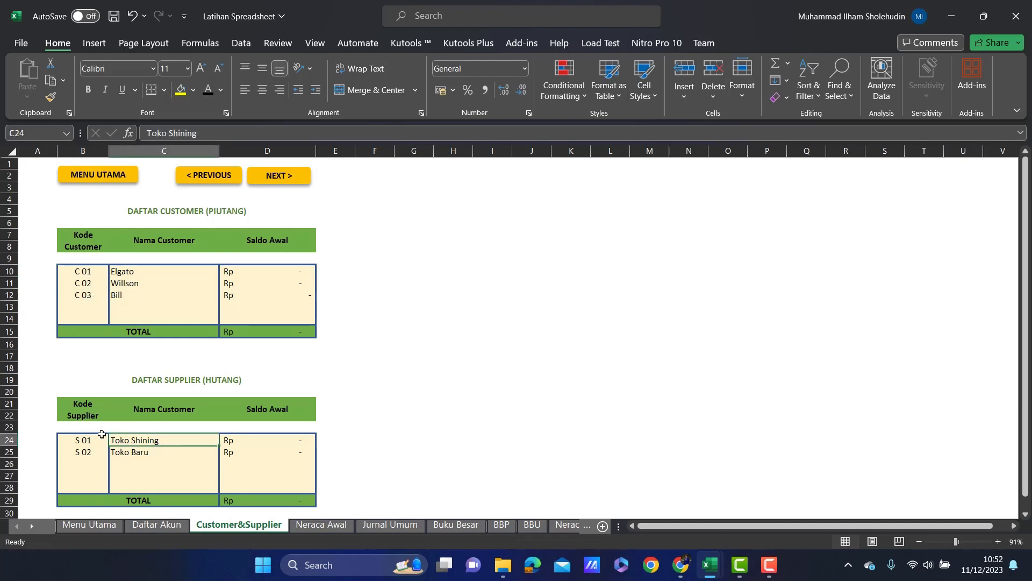
click(84, 442)
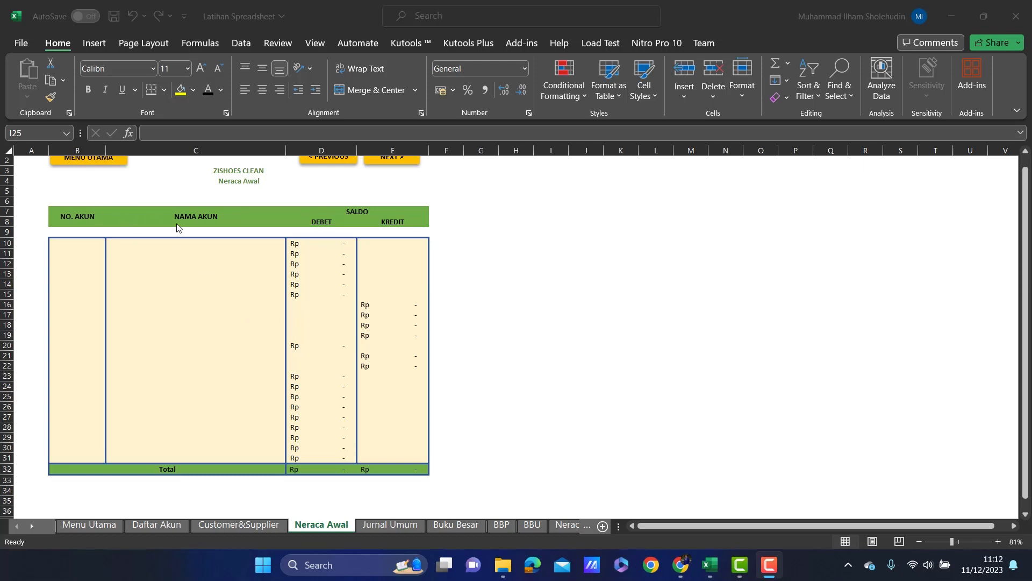
Fill the NO. AKUN column of Neraca Awal from B10 to B31 with references starting at ='Daftar Akun'!B9.
click(89, 241)
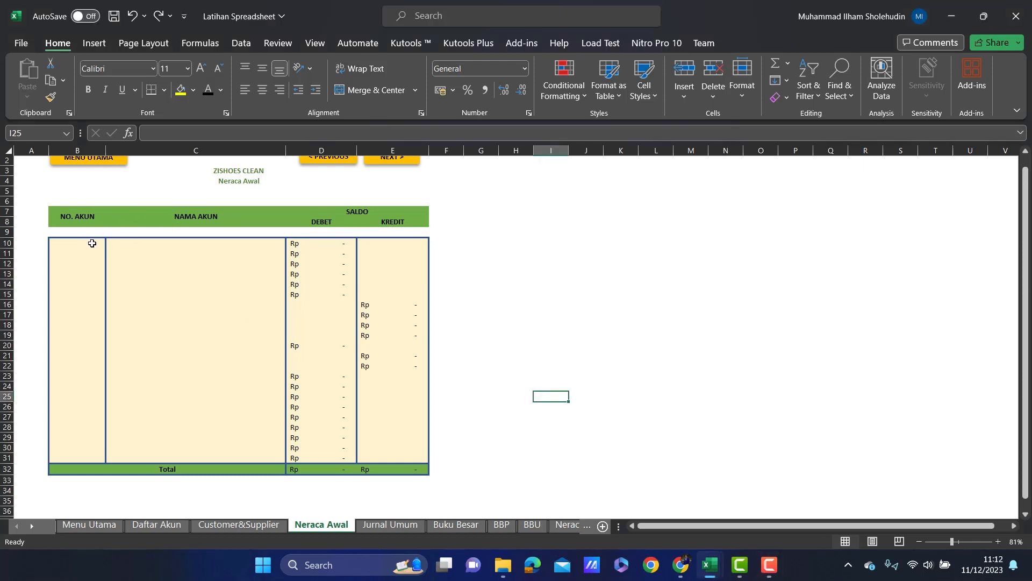
click(96, 243)
text(=)
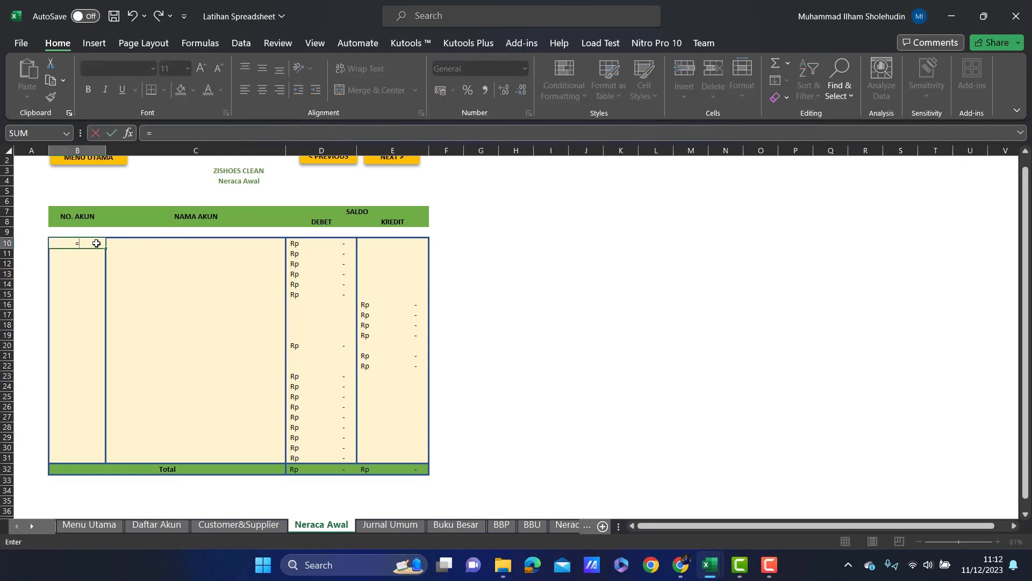
click(169, 526)
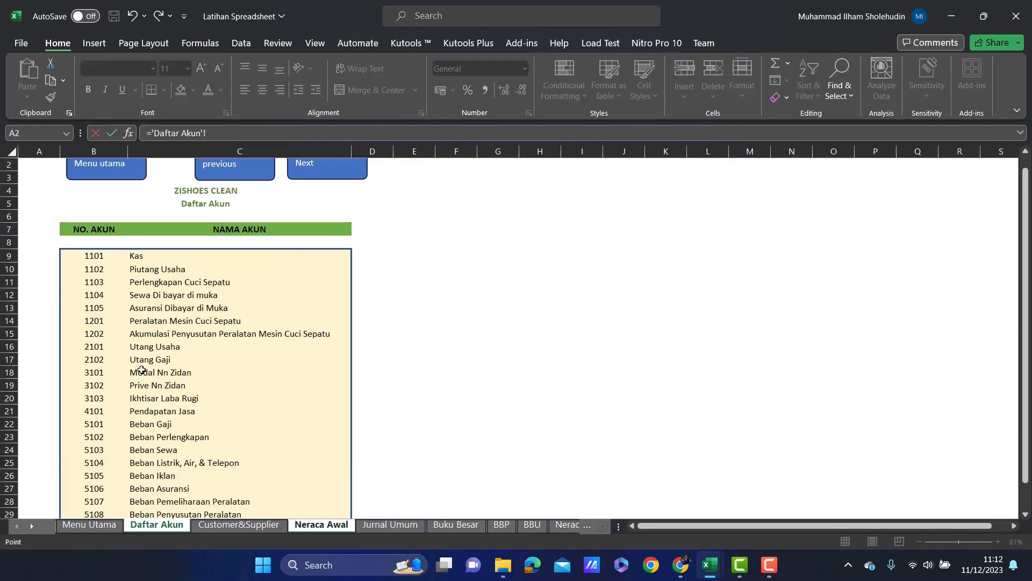
click(93, 256)
key(Return)
click(88, 243)
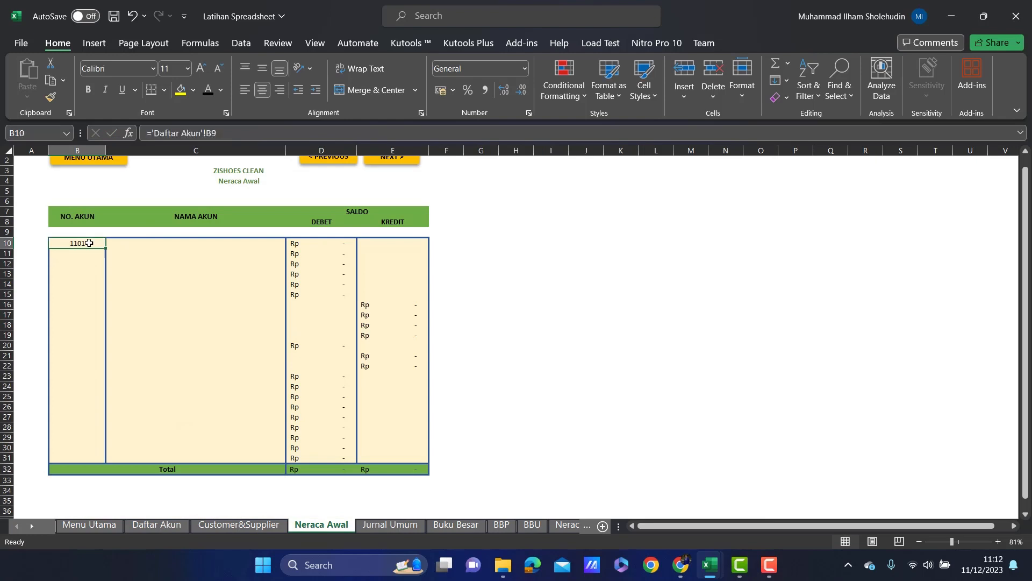
drag(107, 248, 108, 460)
Fill the NAMA AKUN column of Neraca Awal from C10 to C31 with references starting at ='Daftar Akun'!C9.
click(161, 244)
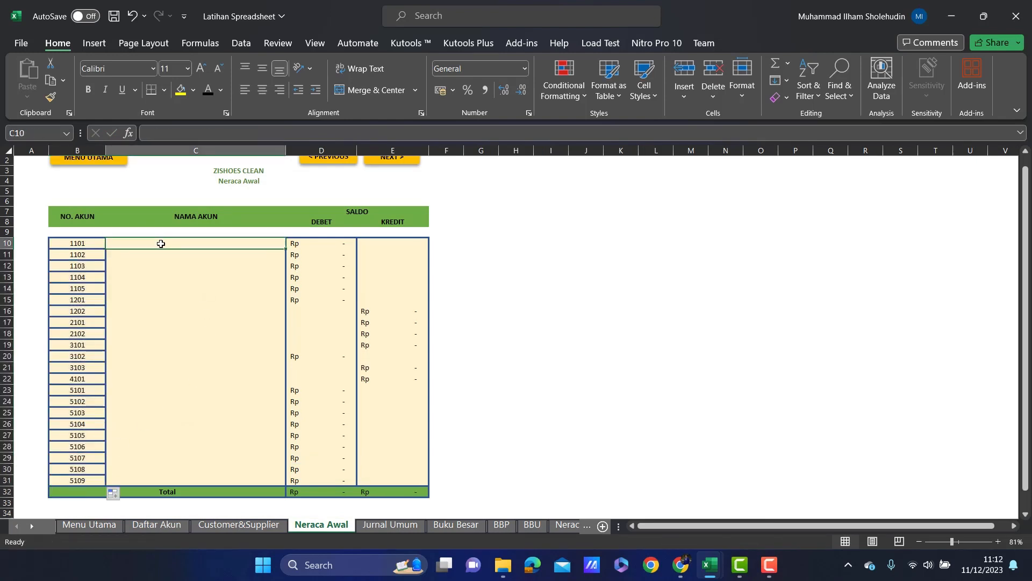
text(=)
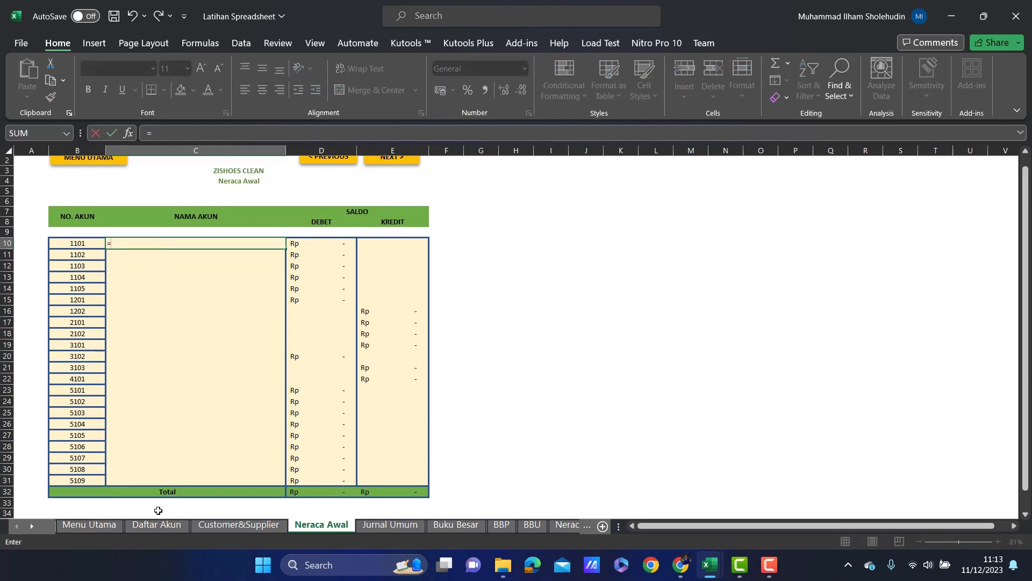
click(161, 526)
click(175, 258)
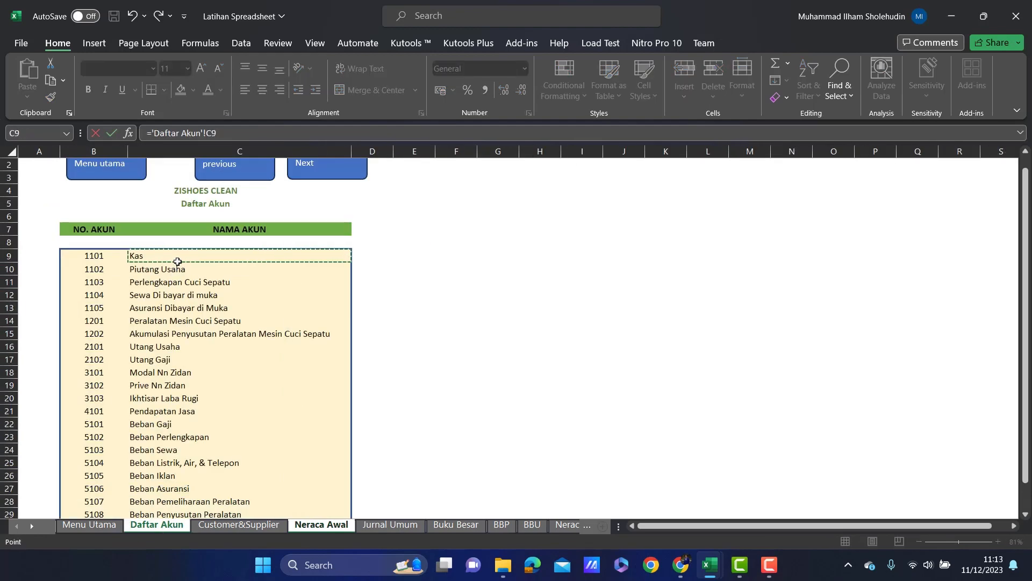
key(Return)
click(235, 242)
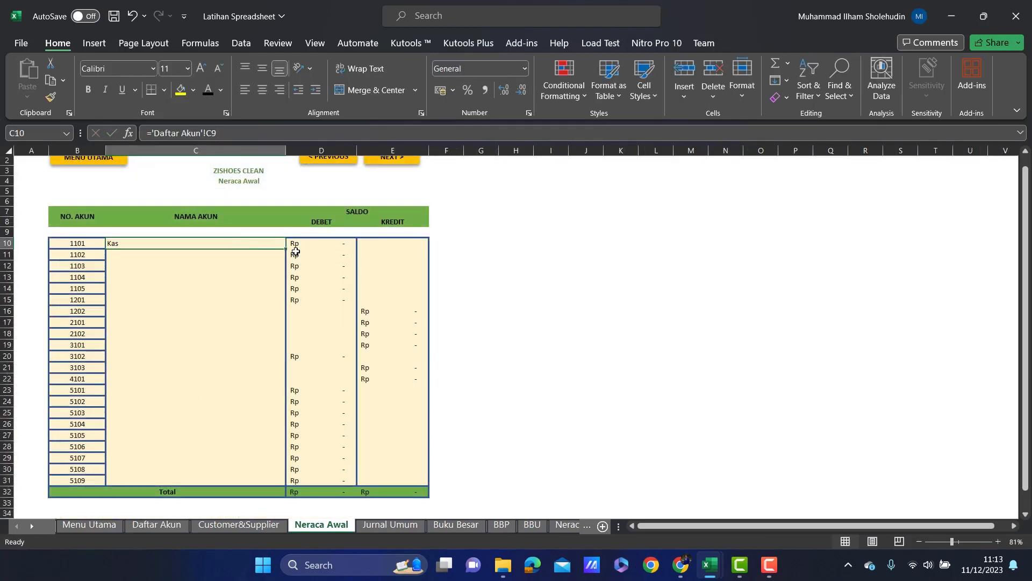
drag(285, 248, 282, 480)
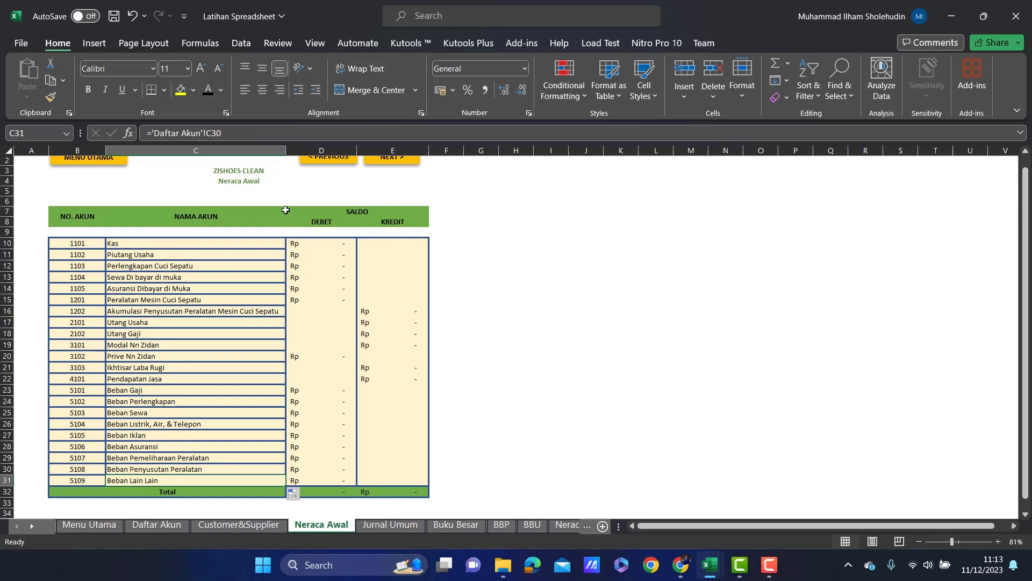
Enter the period line "Periode1November2023" in B5 beneath the Neraca Awal title.
click(251, 172)
click(245, 182)
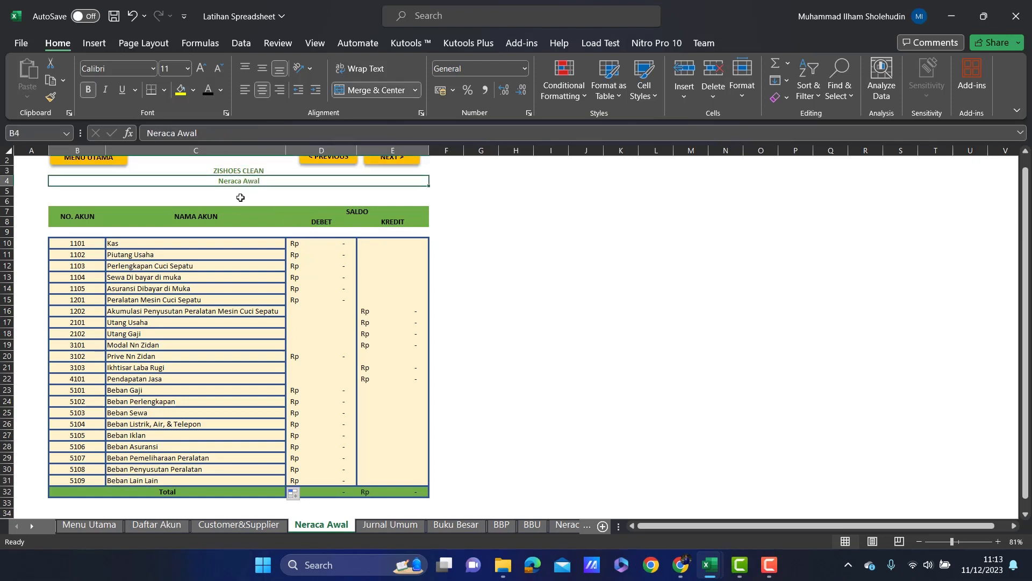
click(232, 192)
text(Periode1November2023)
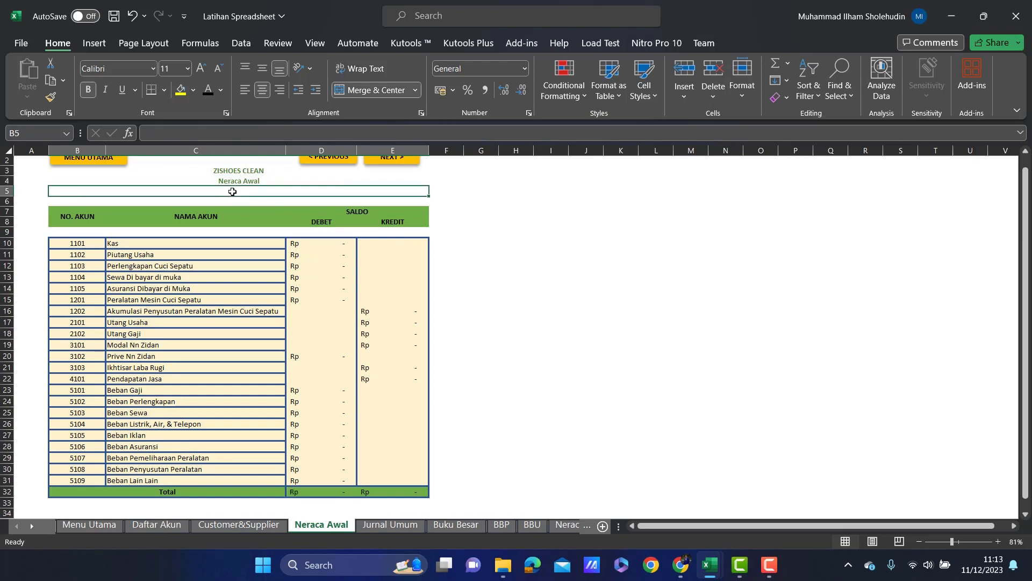
key(Return)
scroll(332, 245, up, 1)
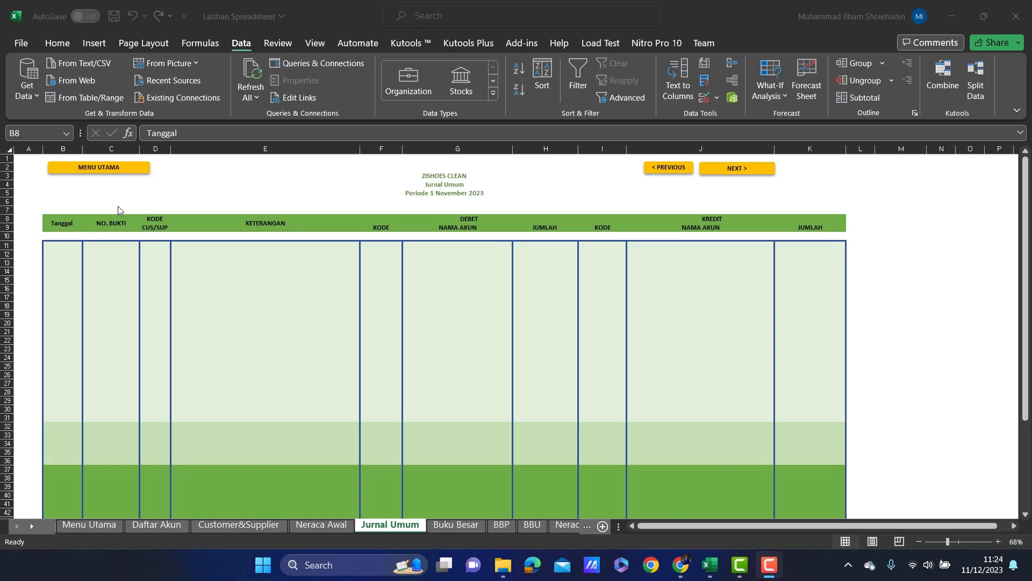
Examine the Jurnal Umum column headings, from Tanggal and NO. BUKTI through the DEBET and KREDIT groups.
click(67, 223)
click(107, 223)
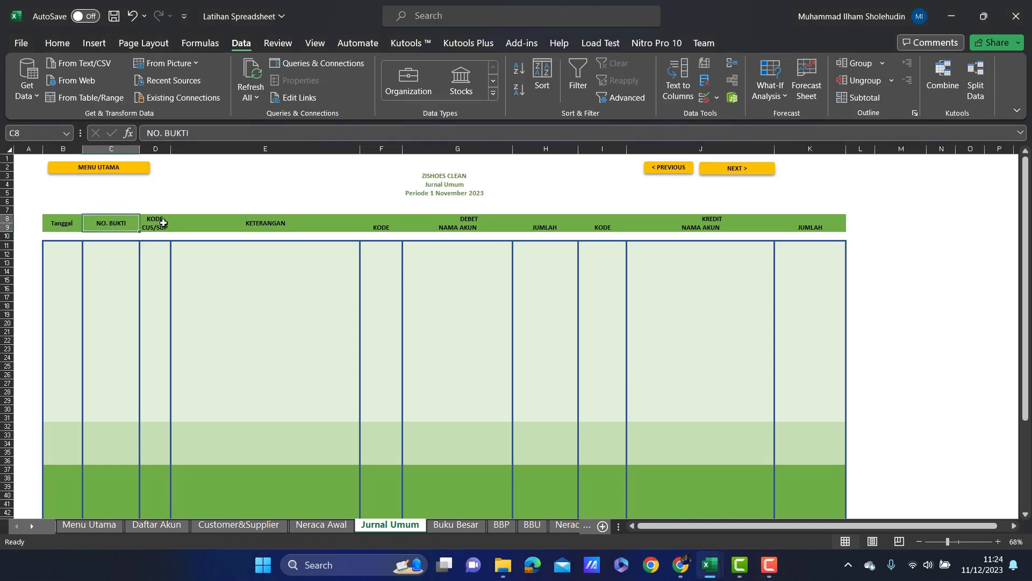
click(161, 222)
click(215, 222)
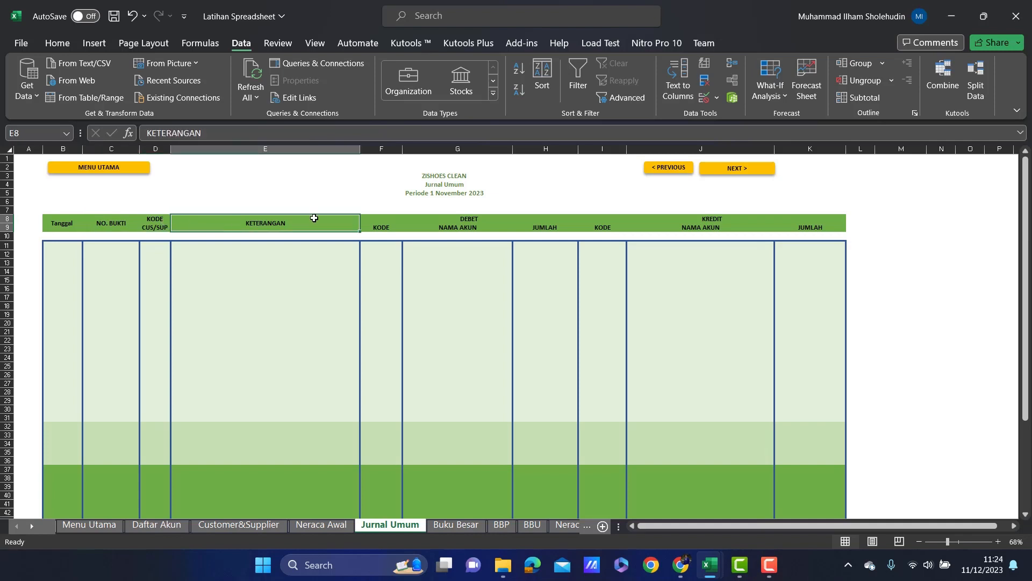
click(380, 221)
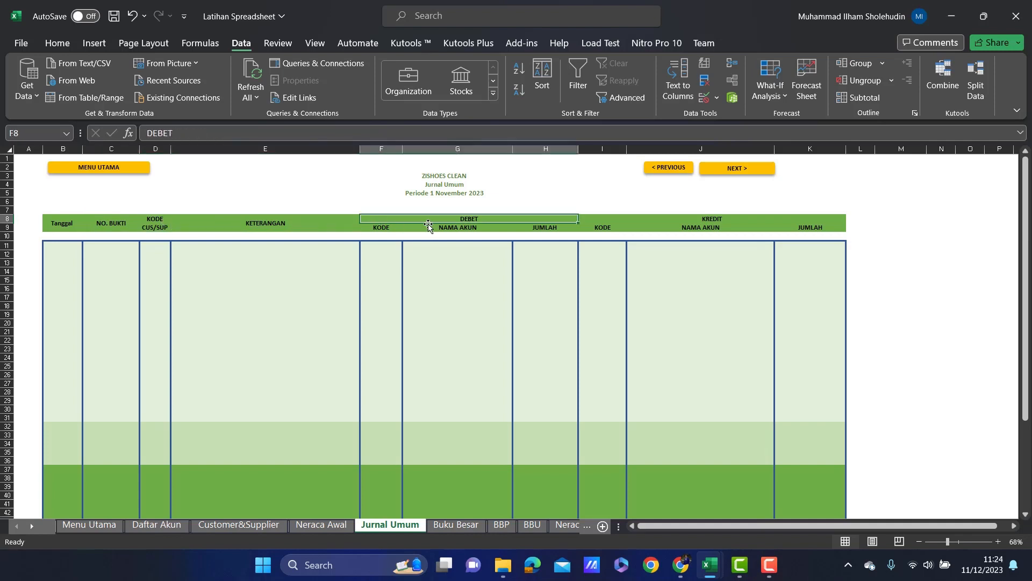
click(558, 228)
drag(612, 231, 708, 224)
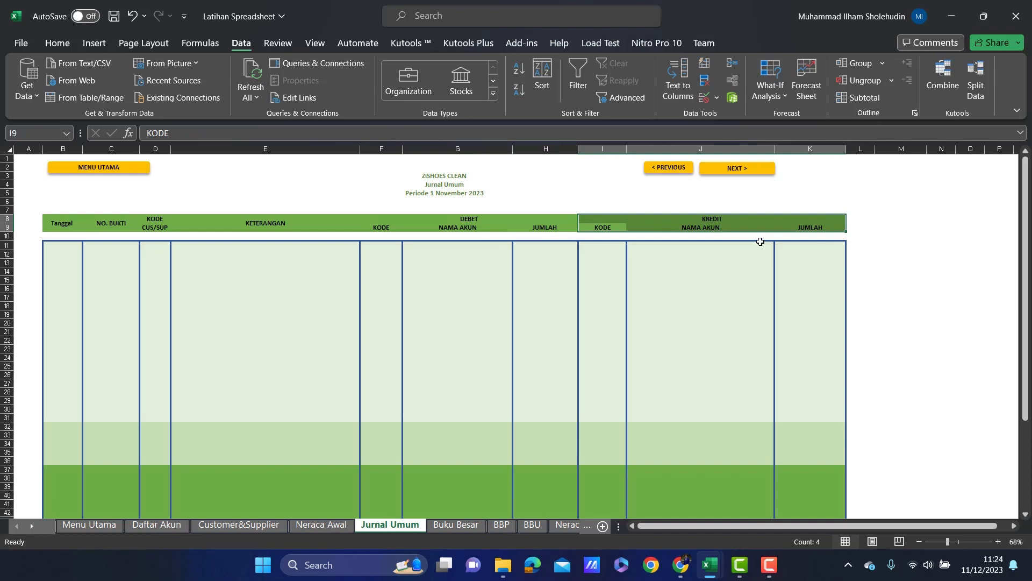
Enter the date 1/1/2023 in B11 and the description "Investasi Awal" in E11 of the general journal.
click(67, 247)
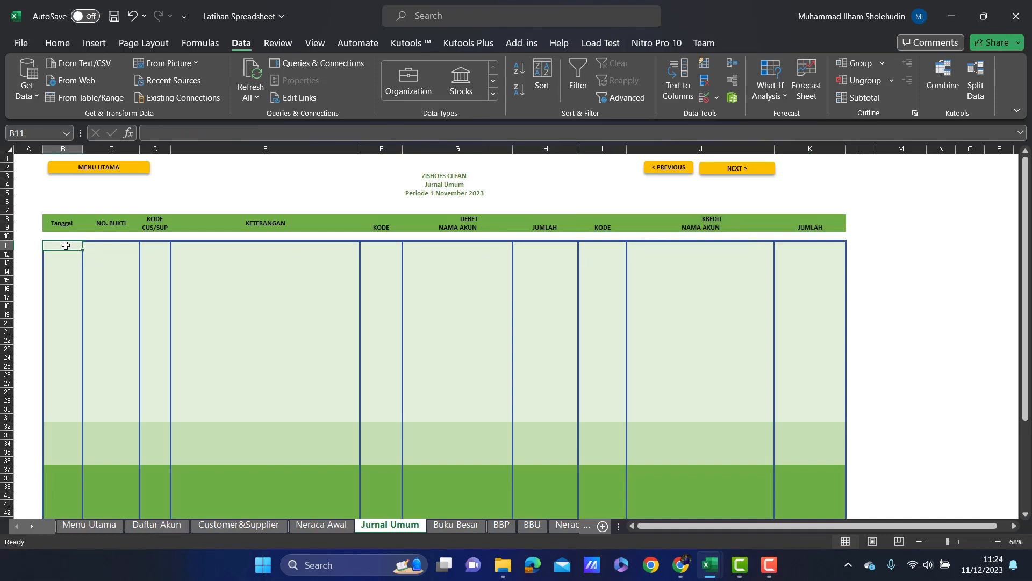
text(1/1/2023)
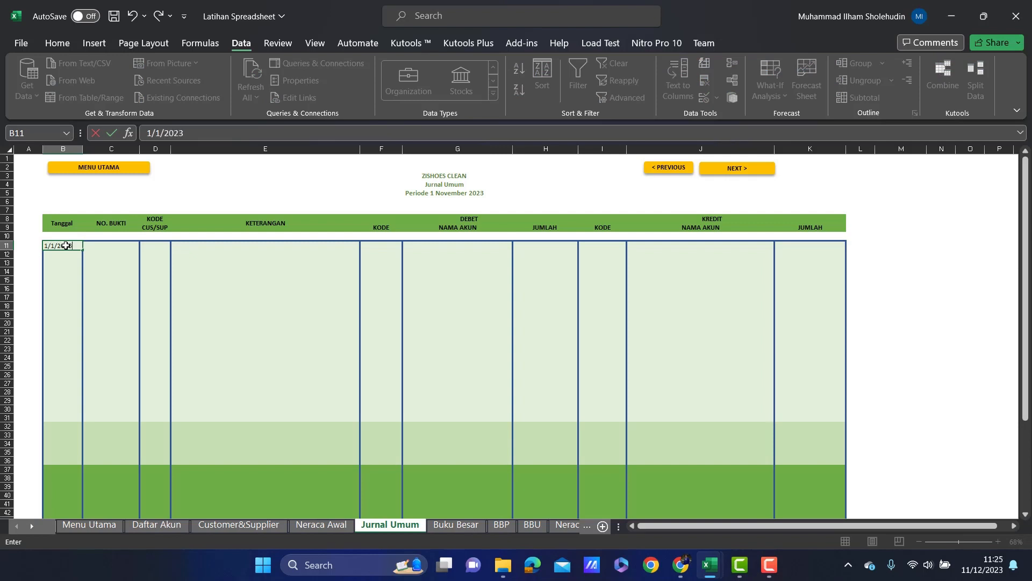
key(Return)
click(104, 246)
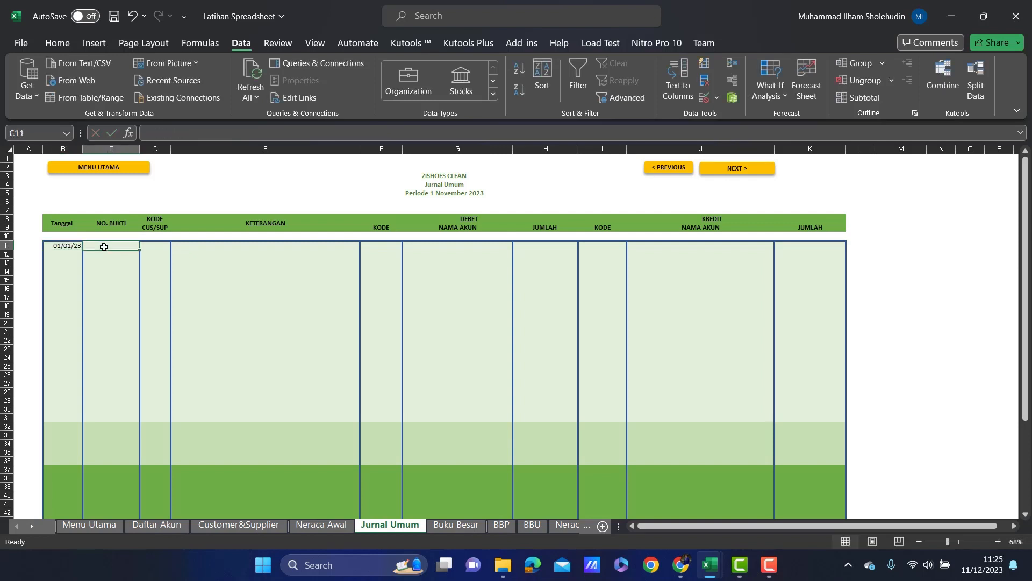
click(201, 248)
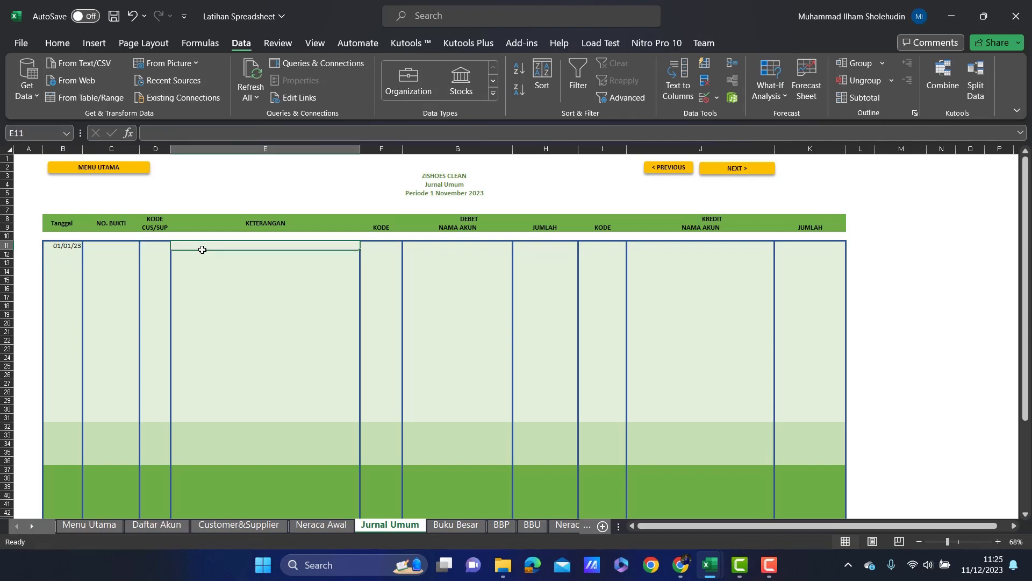
text(Investasi)
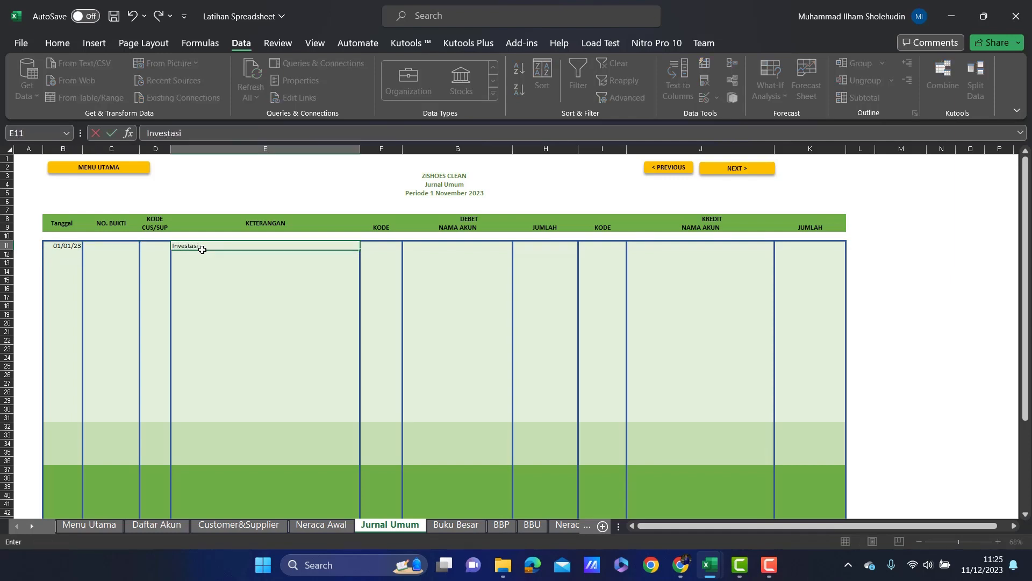
text( Awal)
Enter BKM-01 as the NO. BUKTI of the first journal entry in C11.
click(106, 247)
text(BK)
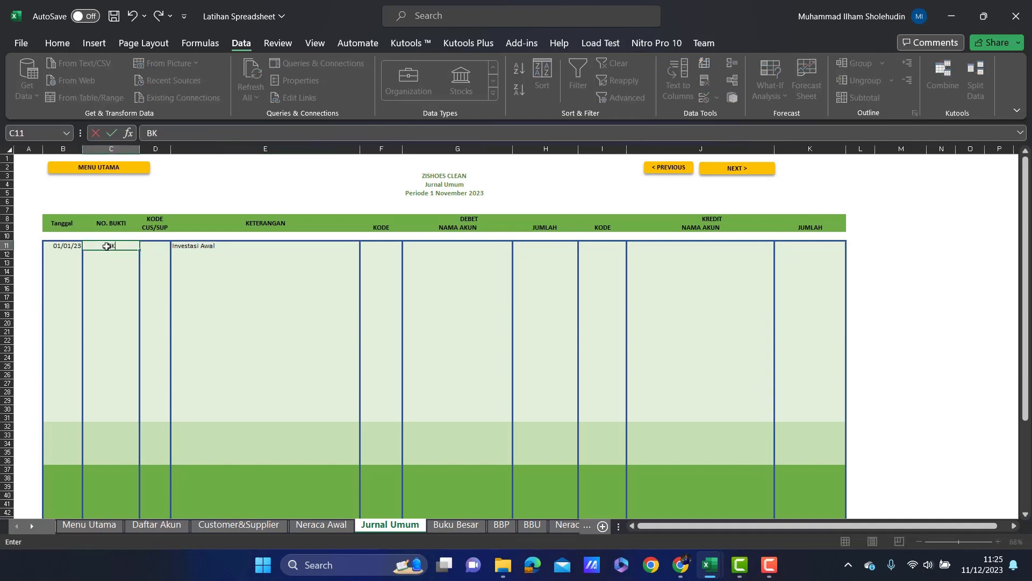
text(M-01)
click(150, 245)
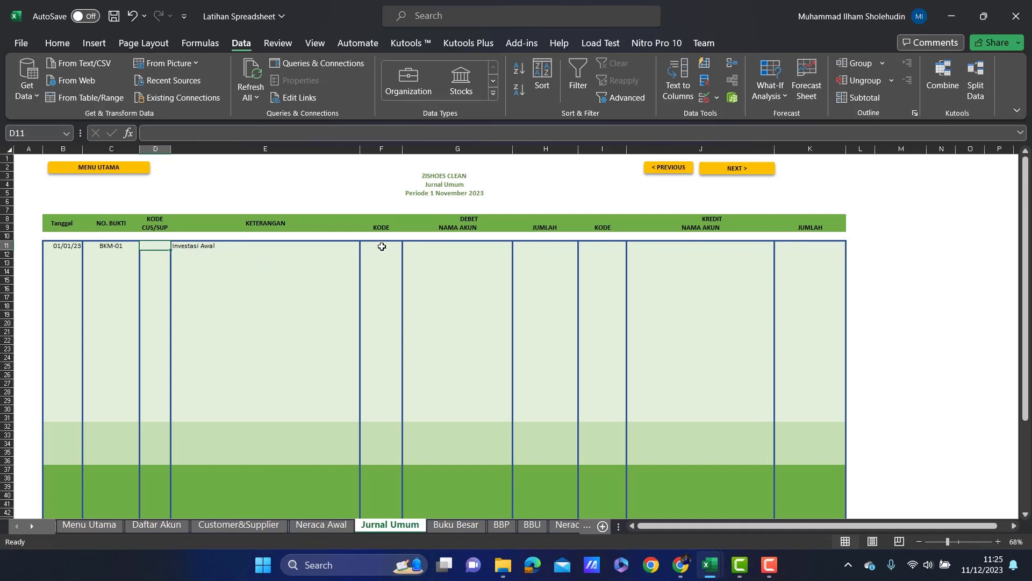
Check the account codes on Daftar Akun and enter 1101 as the debit KODE in F11 of Jurnal Umum.
click(381, 219)
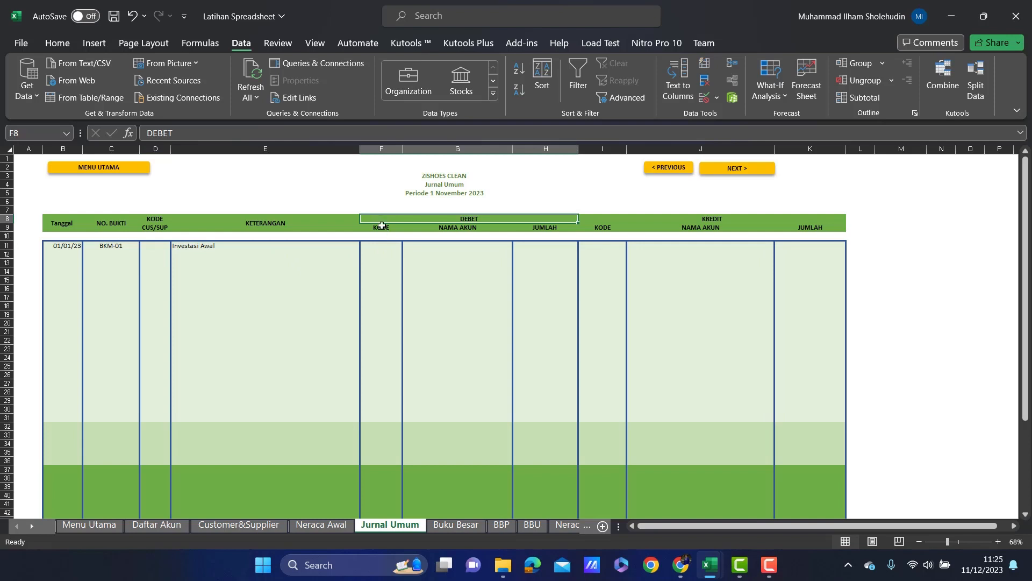
click(381, 226)
click(380, 246)
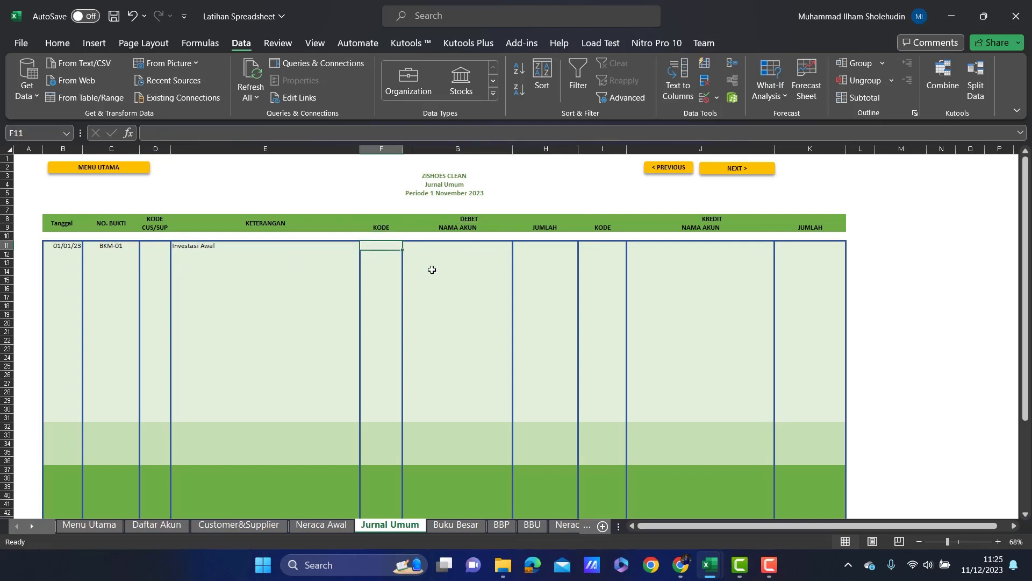
click(216, 245)
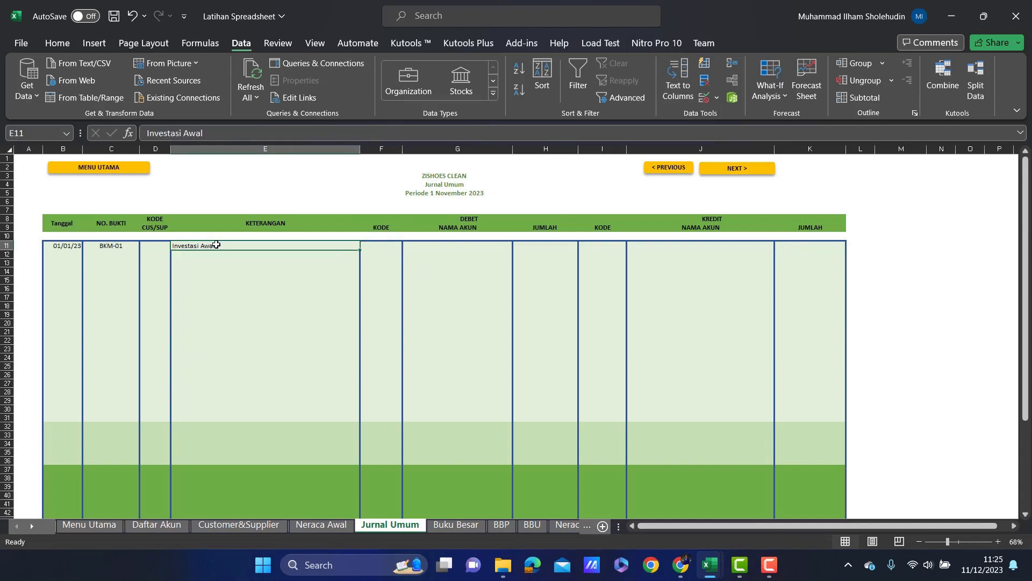
click(376, 246)
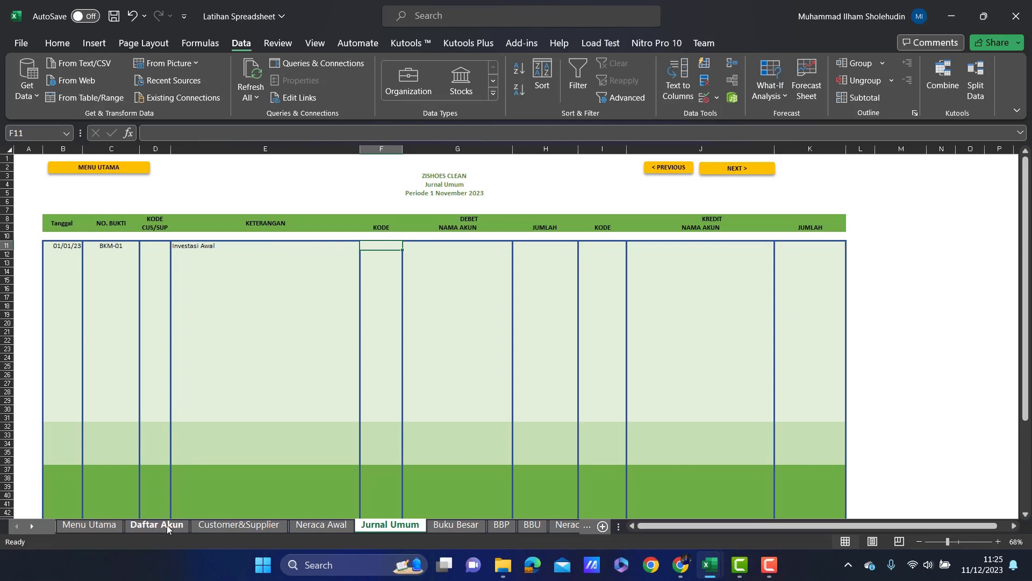
click(182, 528)
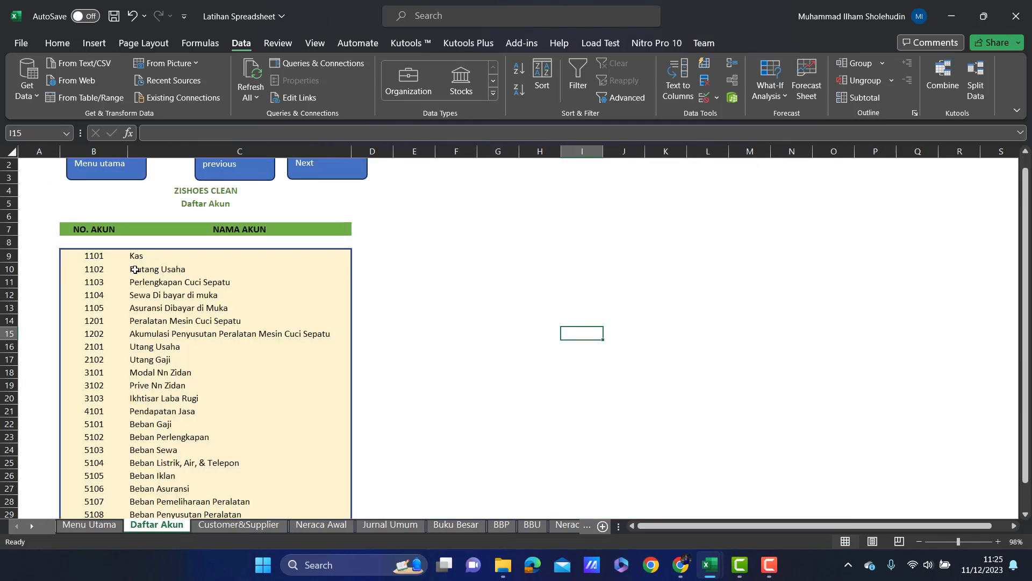
click(315, 524)
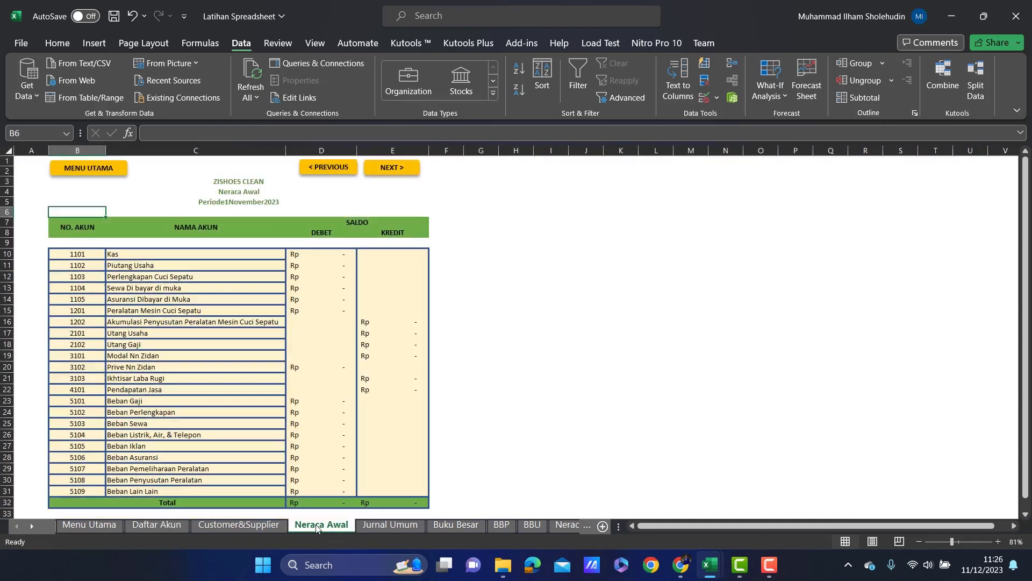
click(375, 526)
text(1101)
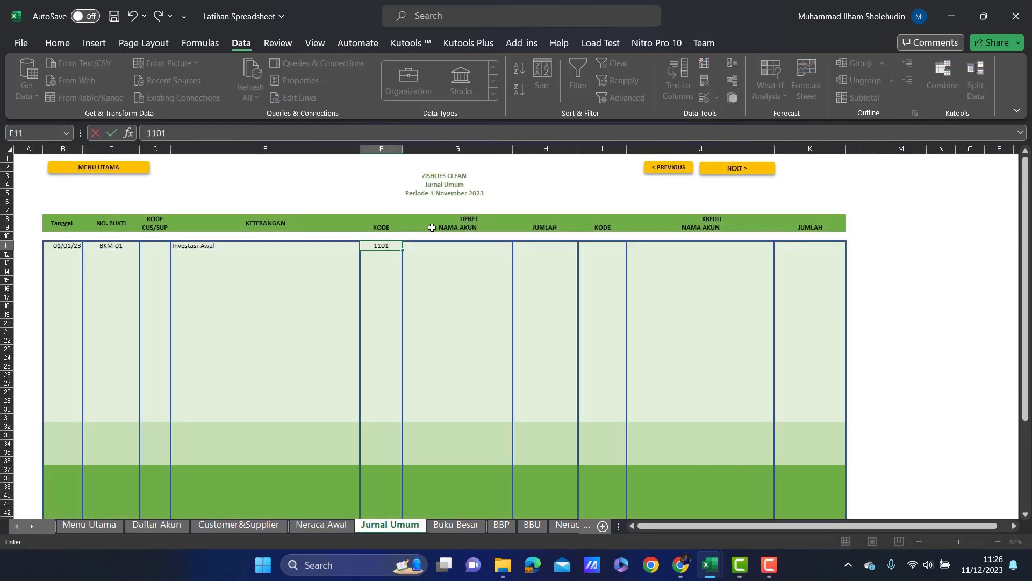
Find the capital account's code on Daftar Akun and enter 3101 as the credit KODE in I11 of Jurnal Umum.
click(600, 251)
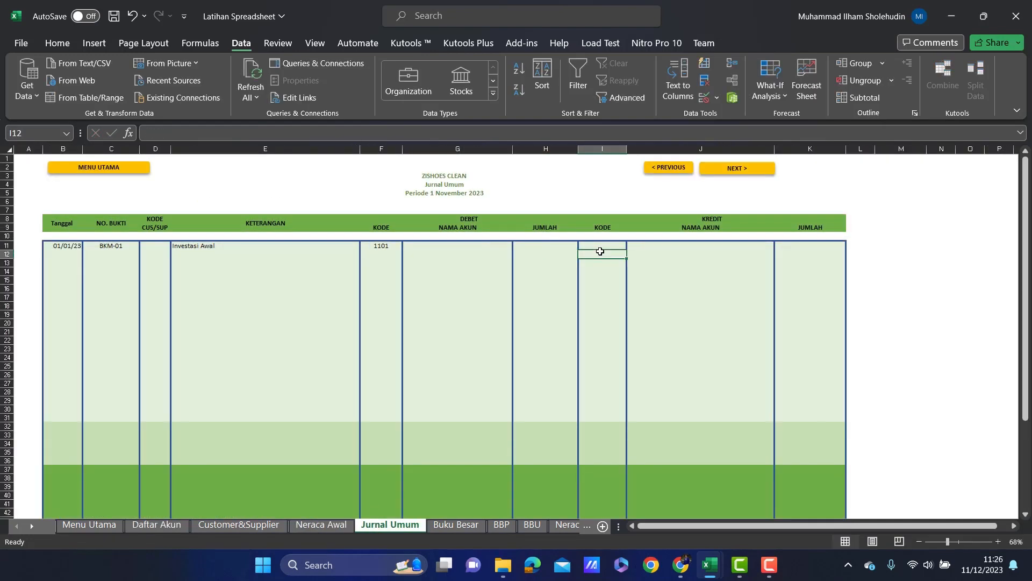
click(600, 246)
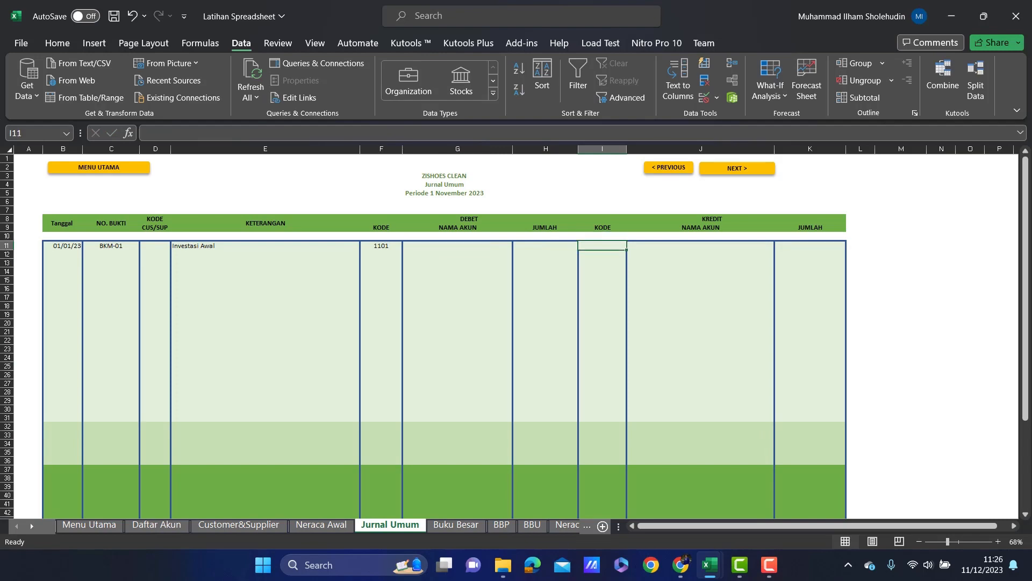
click(157, 524)
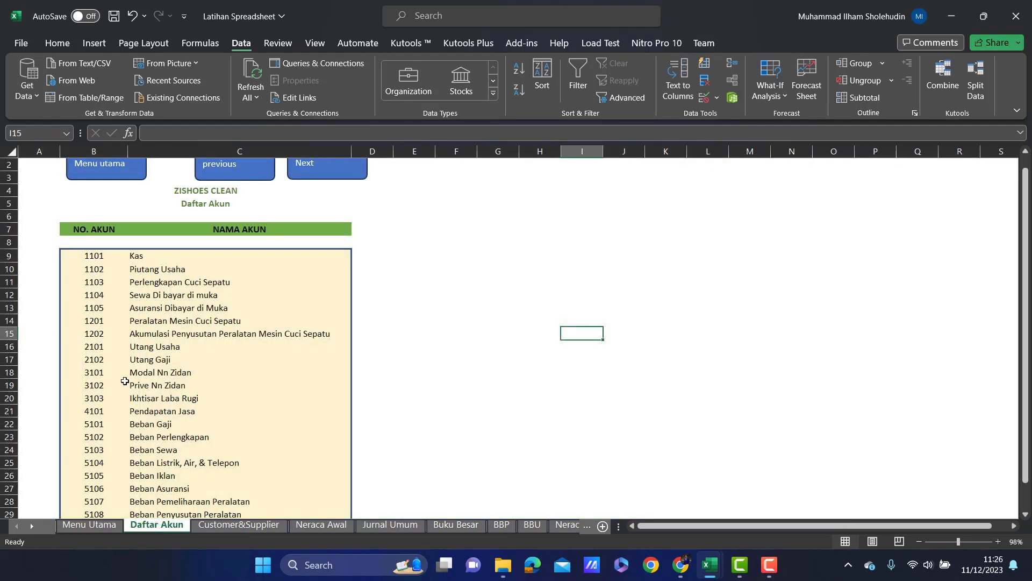
click(91, 377)
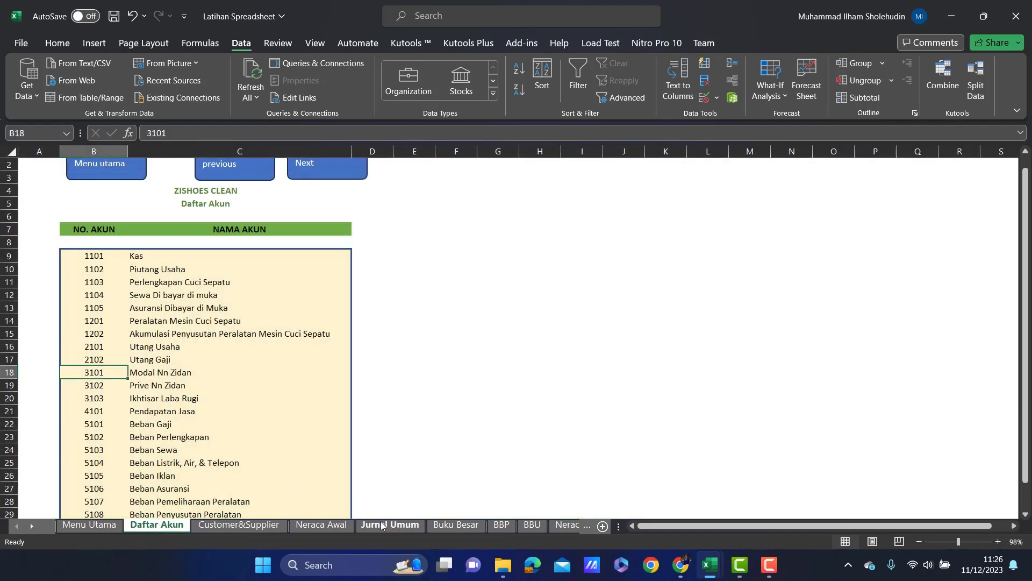
click(383, 524)
text(3101)
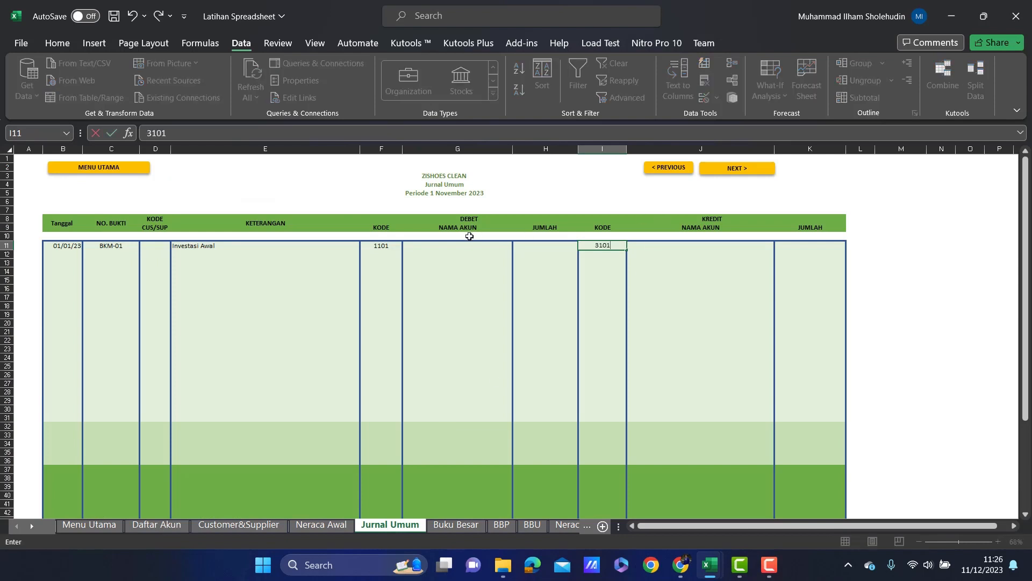
Enter 215.000.000 as both the debit JUMLAH in H11 and the credit JUMLAH in K11.
click(542, 249)
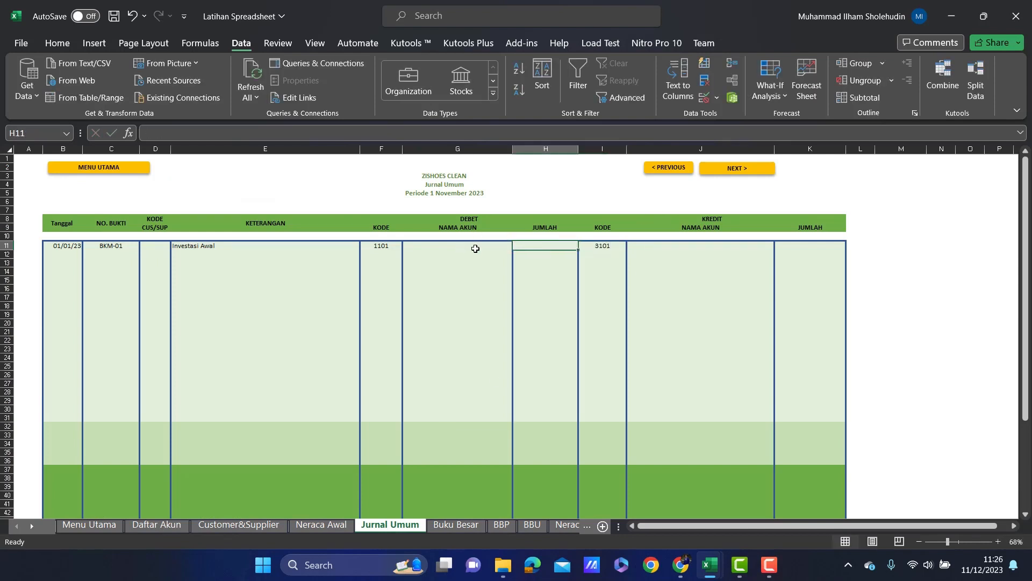
text(2150000)
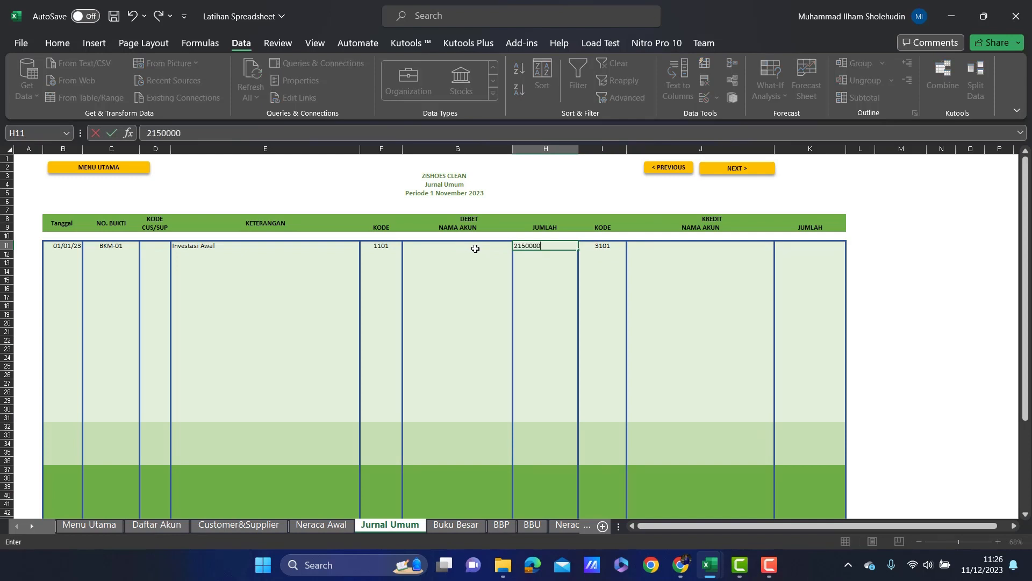
text(5.000.0)
key(Return)
click(811, 246)
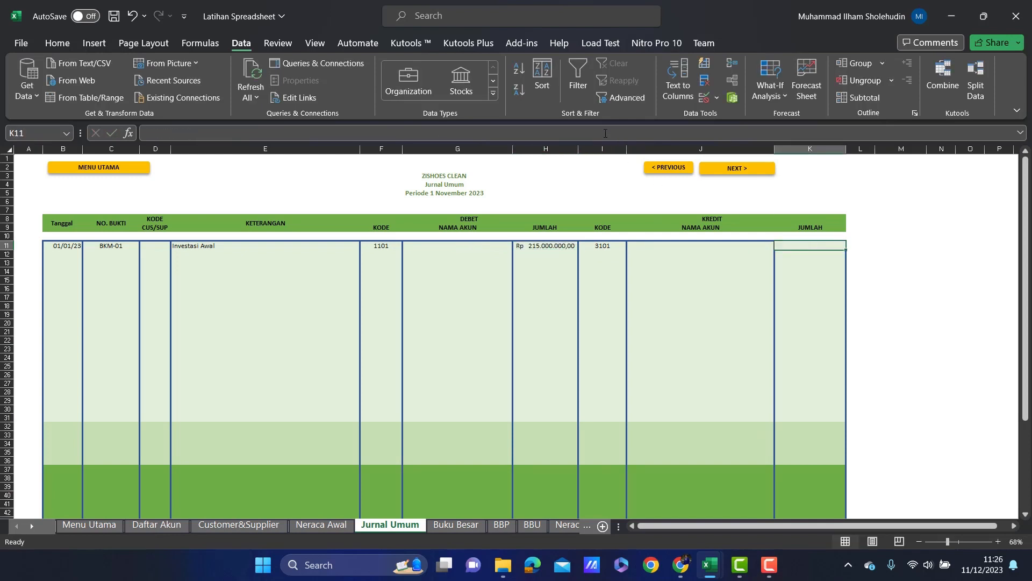
text(215)
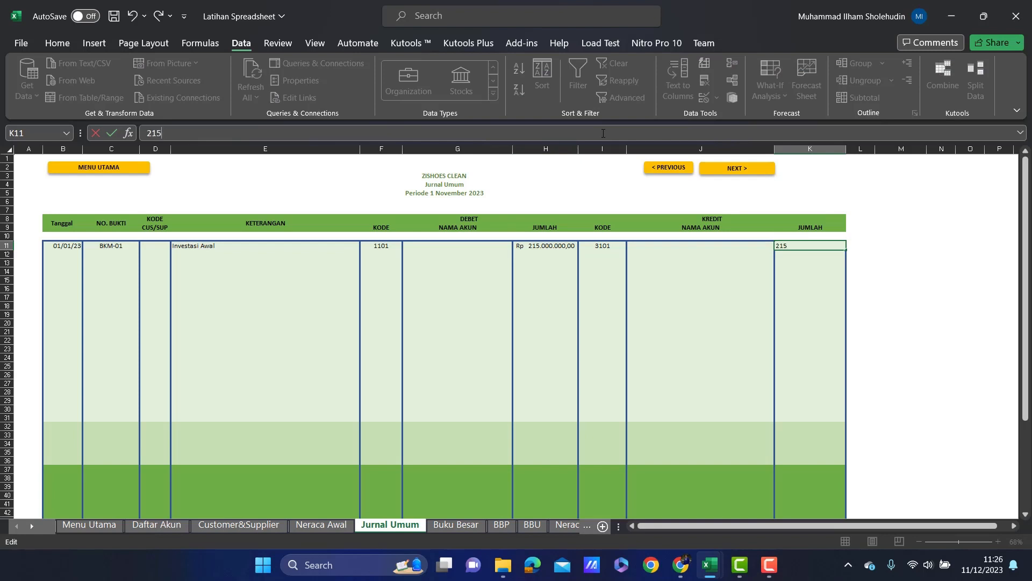
text(.000.000)
key(Return)
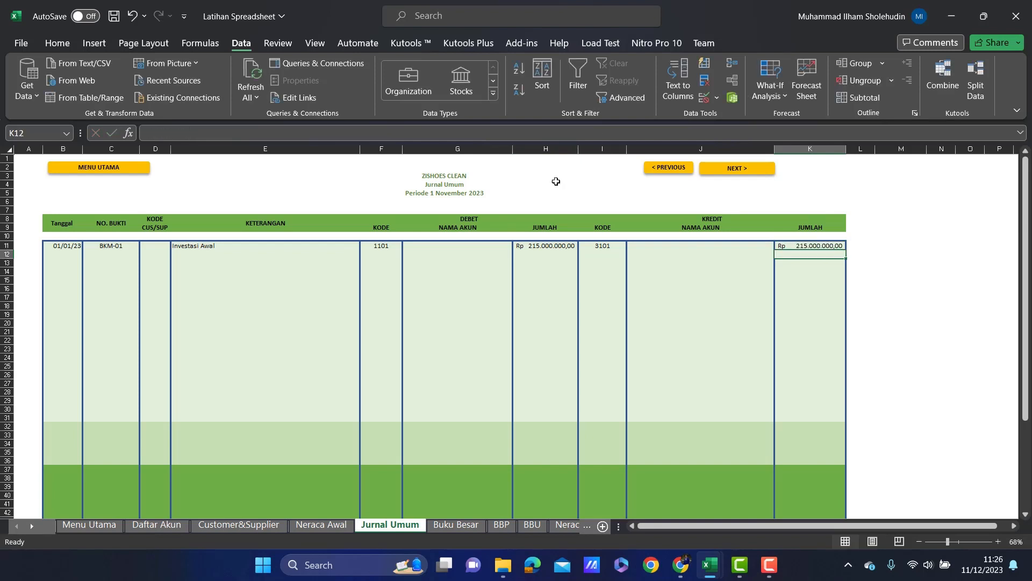
Fill the debit account name in G11 with =VLOOKUP(F11;'Daftar Akun'!$B$9:$C$30;2;FALSE) and the credit account name in J11 for code 3101.
click(461, 245)
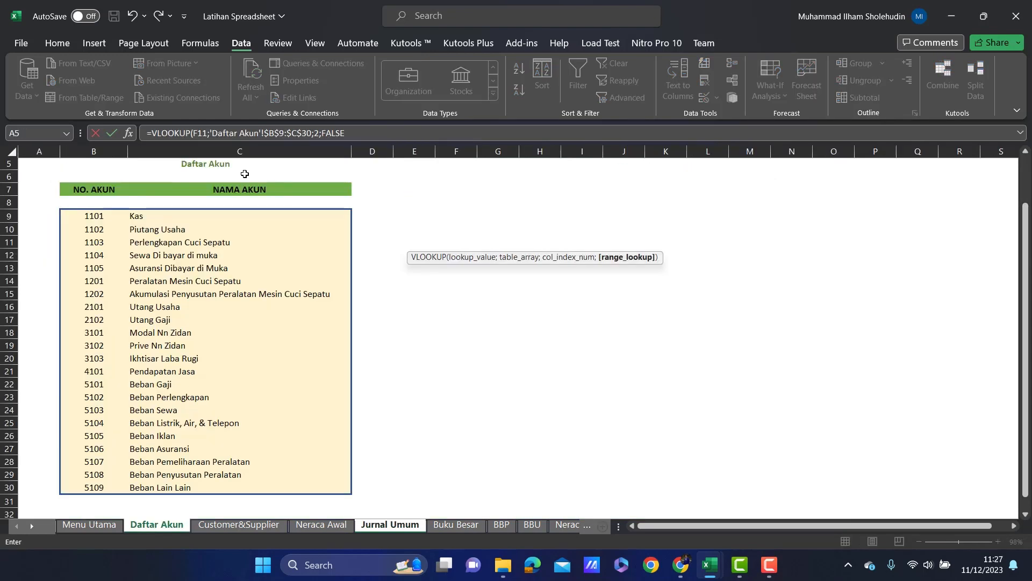
key(Return)
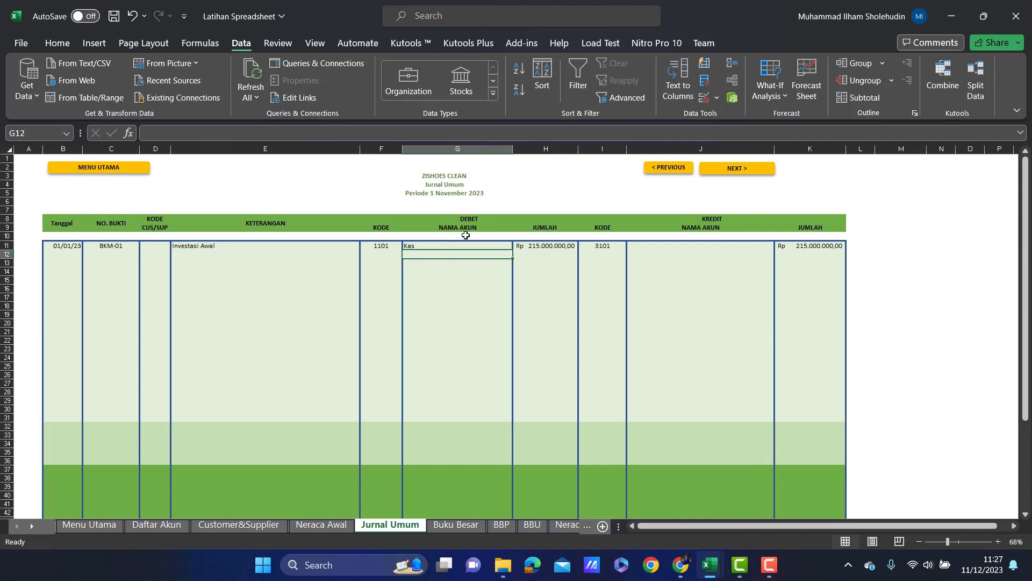
click(656, 248)
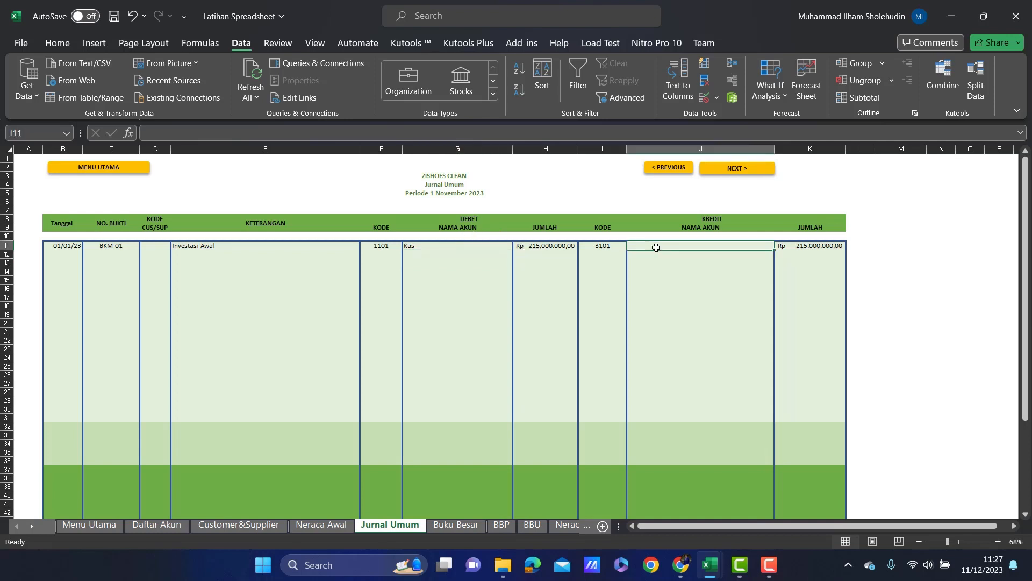
text(Modal Nn Zidan)
key(Return)
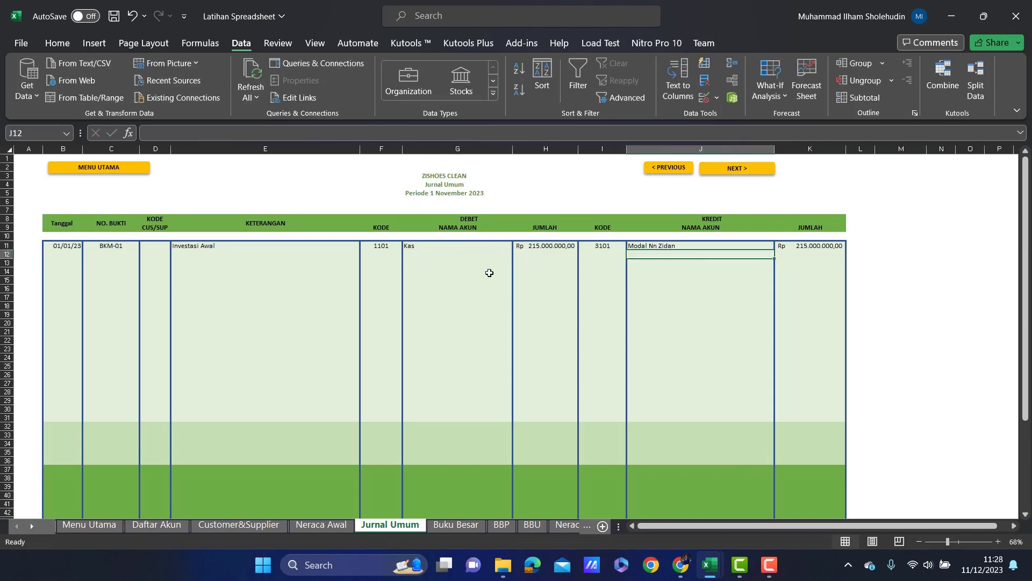
Start a data validation on the KODE CUS/SUP cell D11 of Jurnal Umum and set it to allow a List.
click(153, 246)
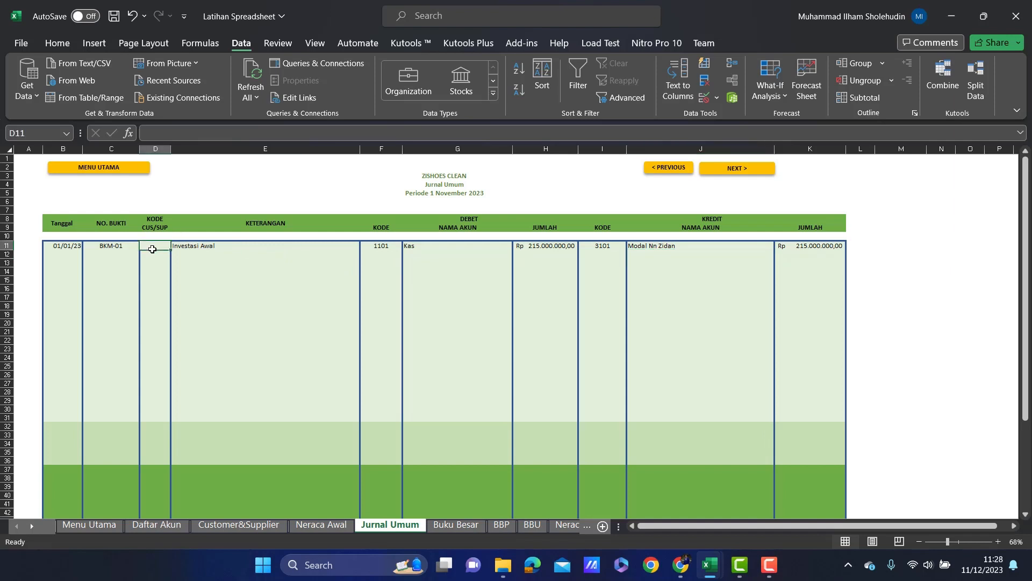
click(717, 97)
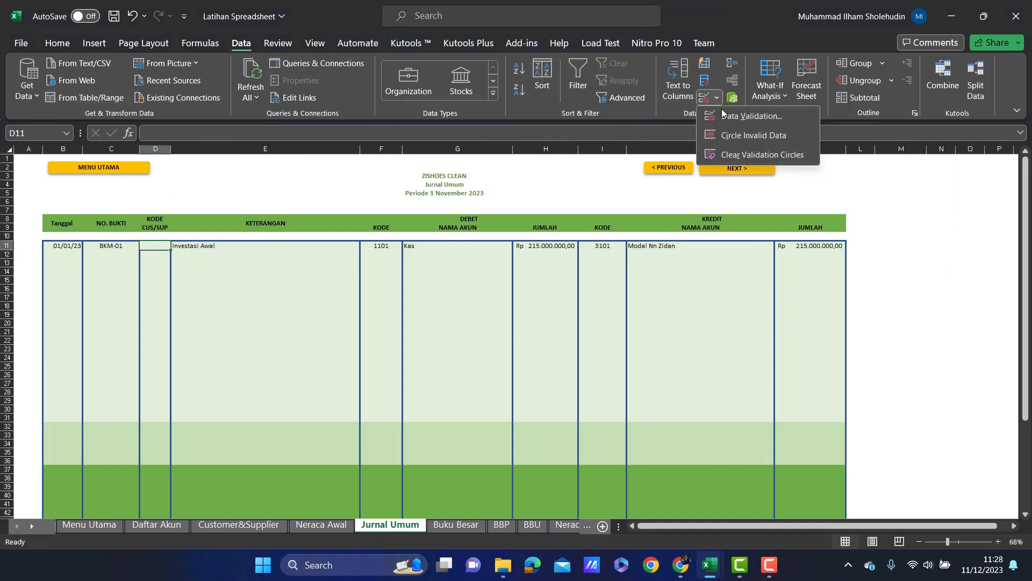
click(727, 119)
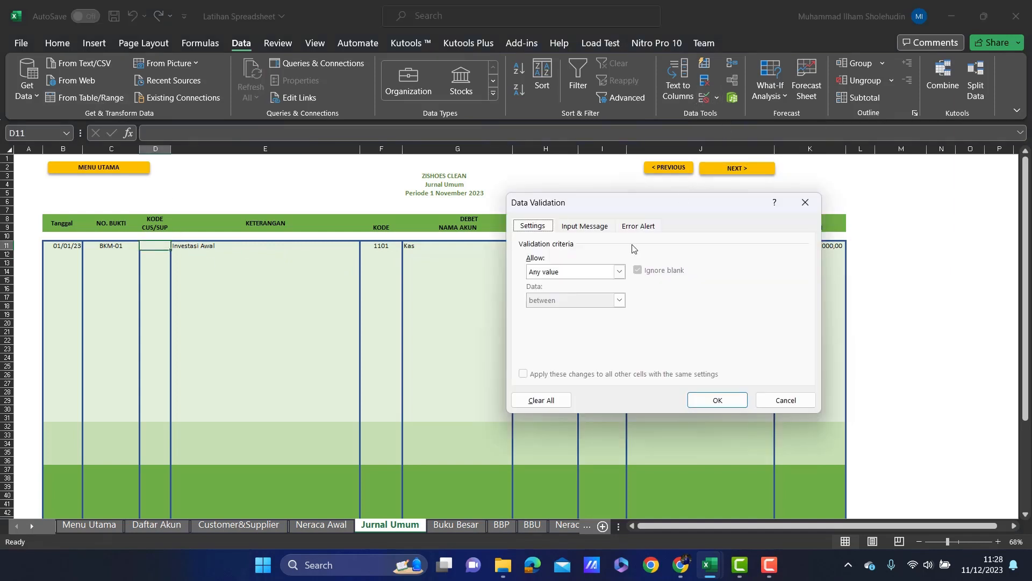
click(618, 271)
click(581, 312)
click(596, 328)
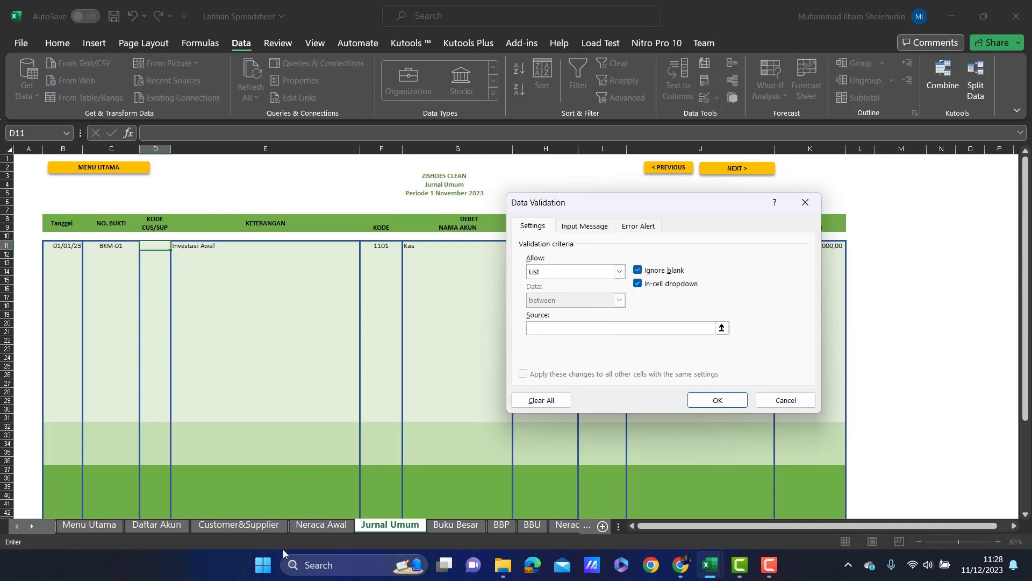
Look up the codes on Customer&Supplier and apply C 01;C 02;C 03;S 01;S 02 as the list source for D11.
click(239, 524)
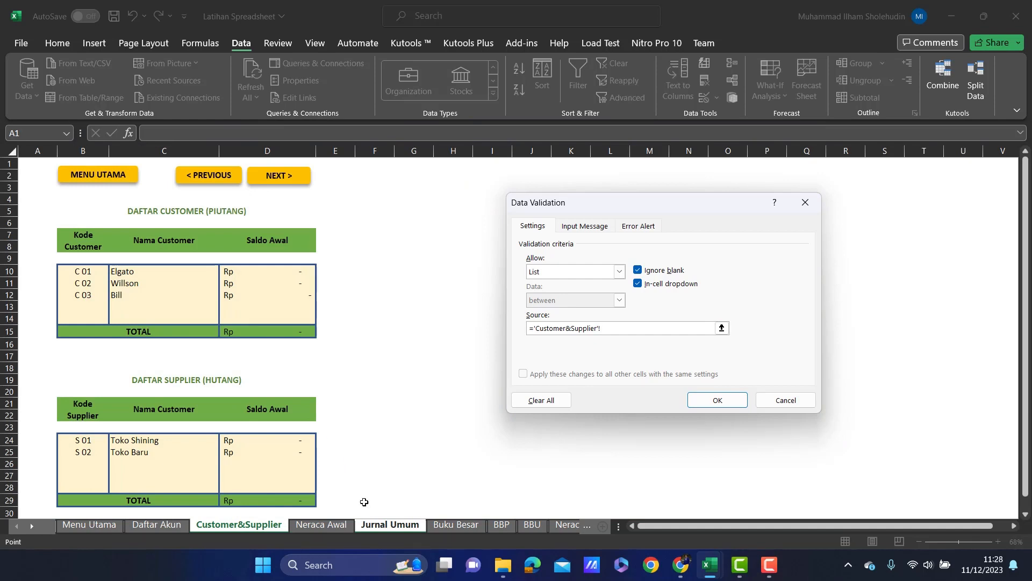
click(374, 513)
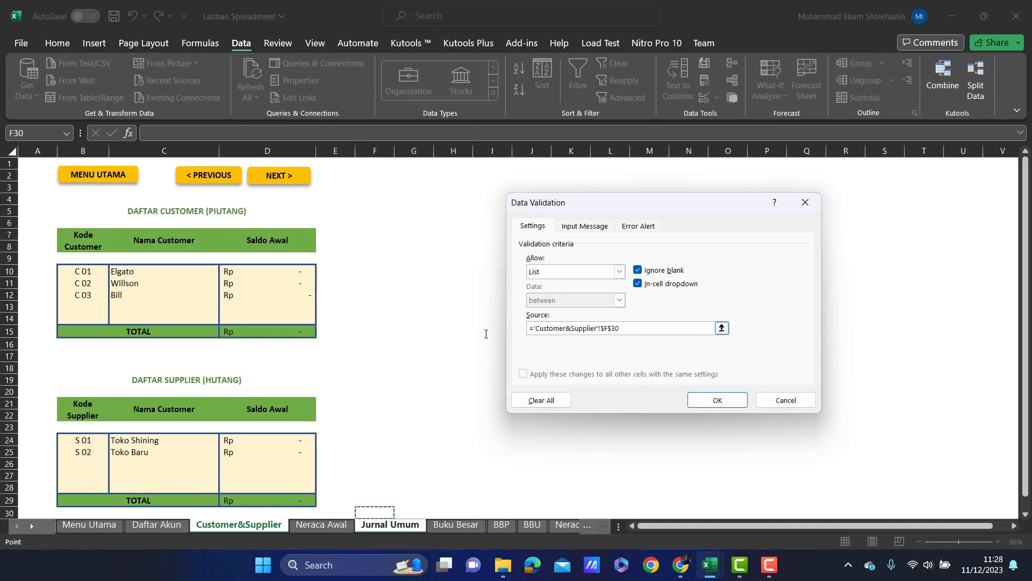
drag(621, 328, 520, 329)
key(BackSpace)
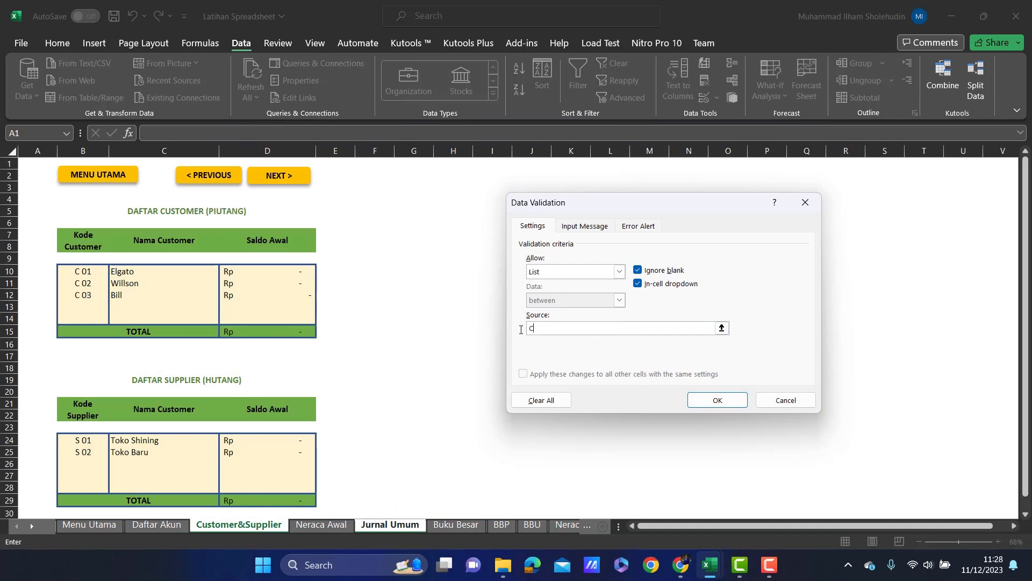
text(C 0)
text(C 02;C 03;S 01;S 02)
click(717, 400)
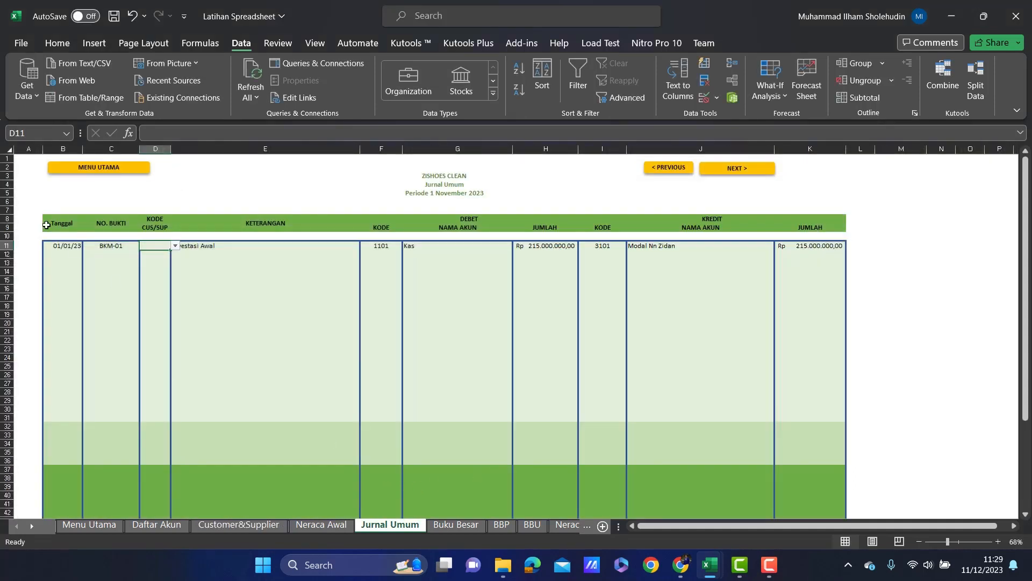
Check the code dropdown in D11 and copy it down the KODE CUS/SUP column.
click(175, 245)
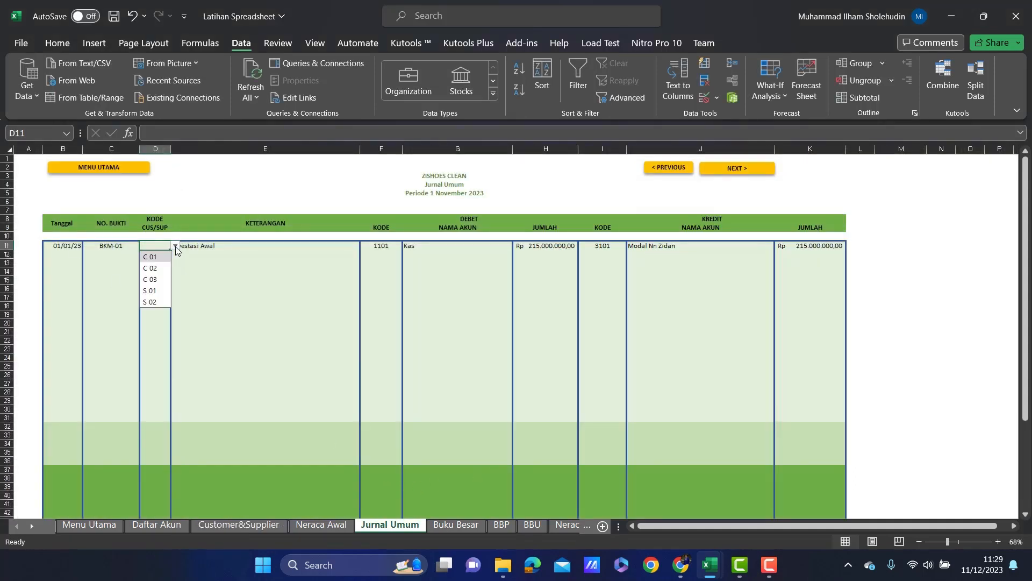
click(189, 313)
click(164, 245)
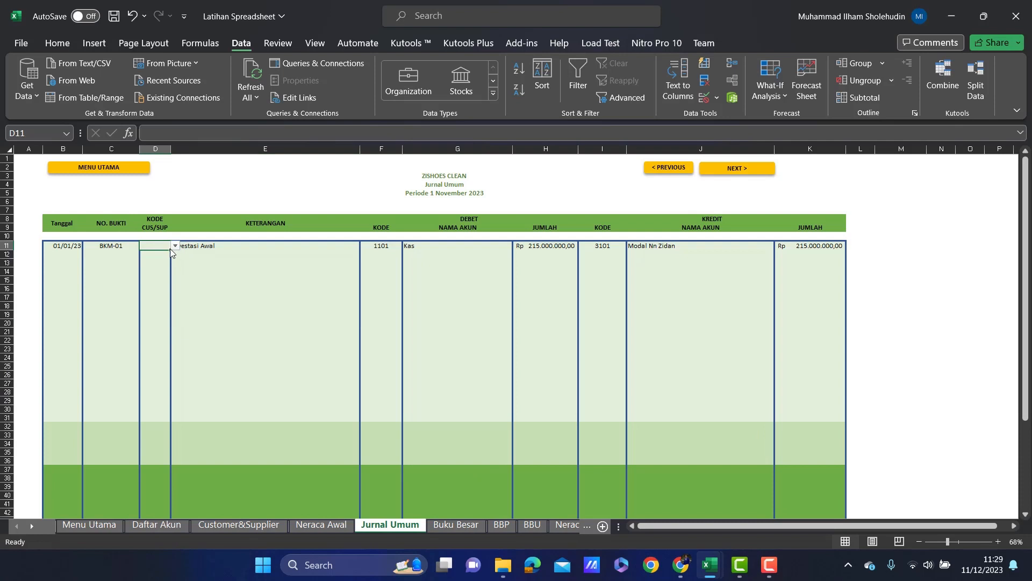
drag(171, 252, 171, 452)
scroll(212, 396, up, 5)
click(211, 400)
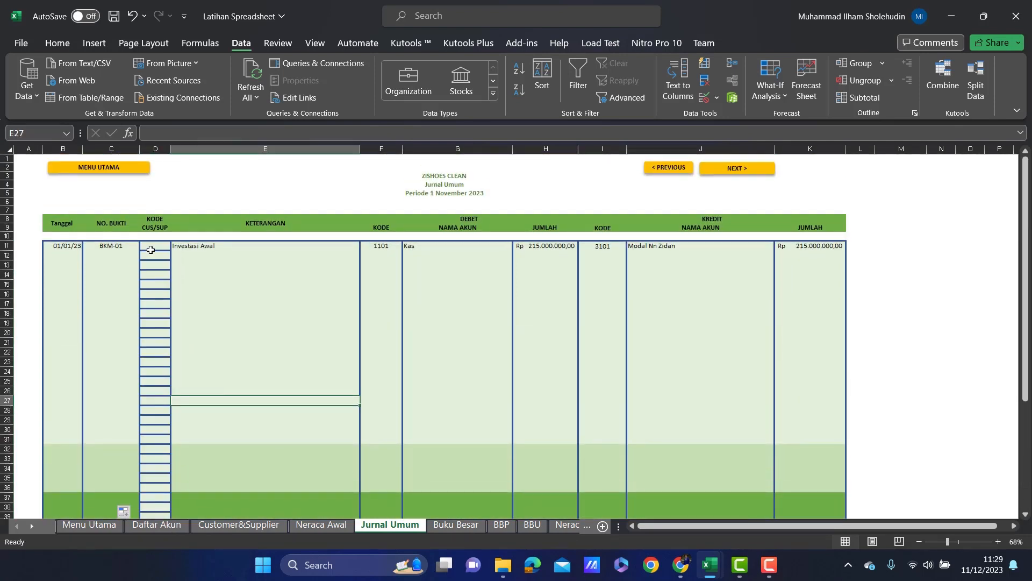
Test the copied code dropdown in D12 of the KODE CUS/SUP column.
click(152, 256)
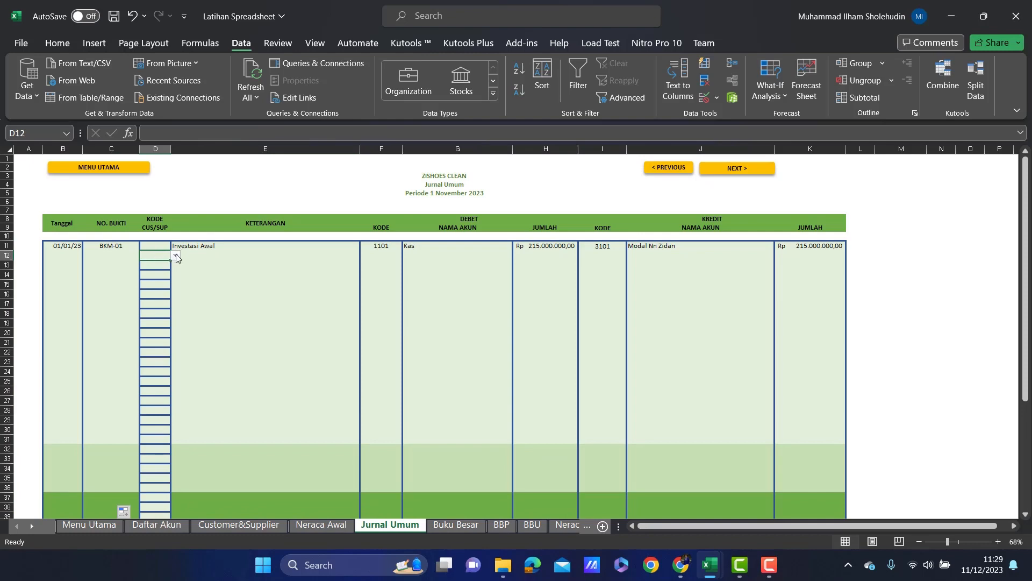
click(176, 257)
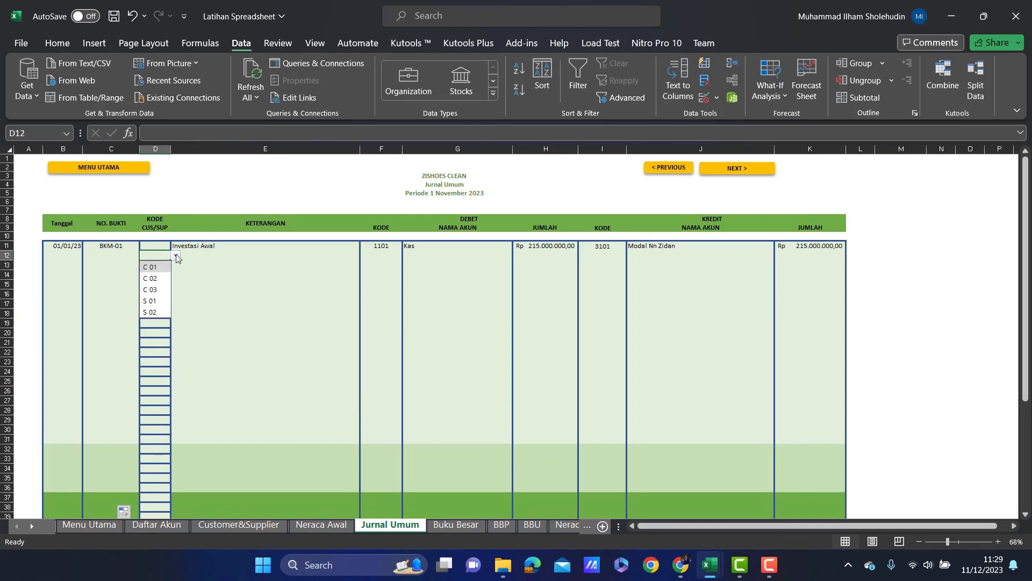
click(162, 290)
click(223, 302)
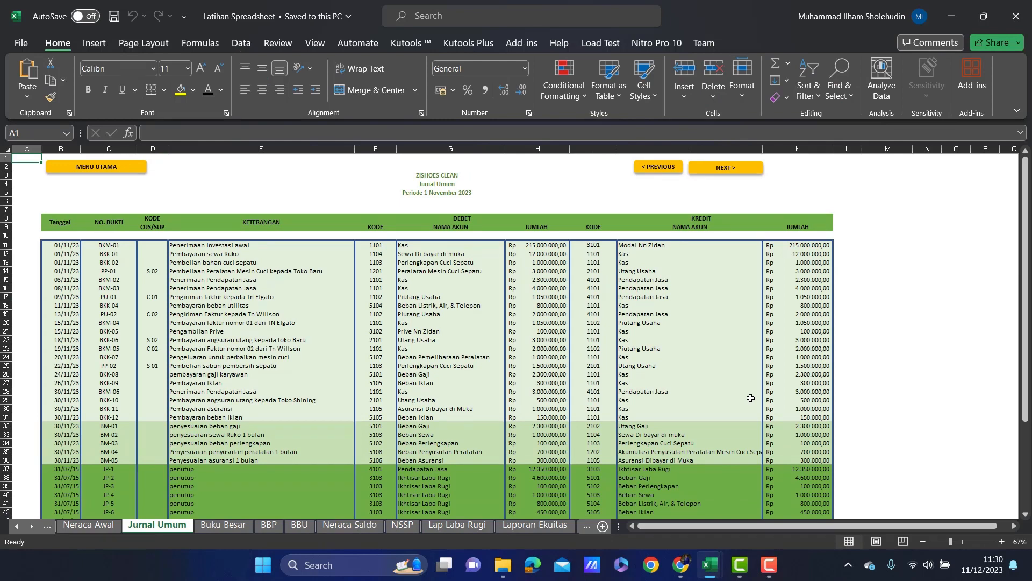
Review the completed Jurnal Umum, from the November transactions through the adjusting and closing entries down to the TOTAL row.
scroll(244, 257, down, 1)
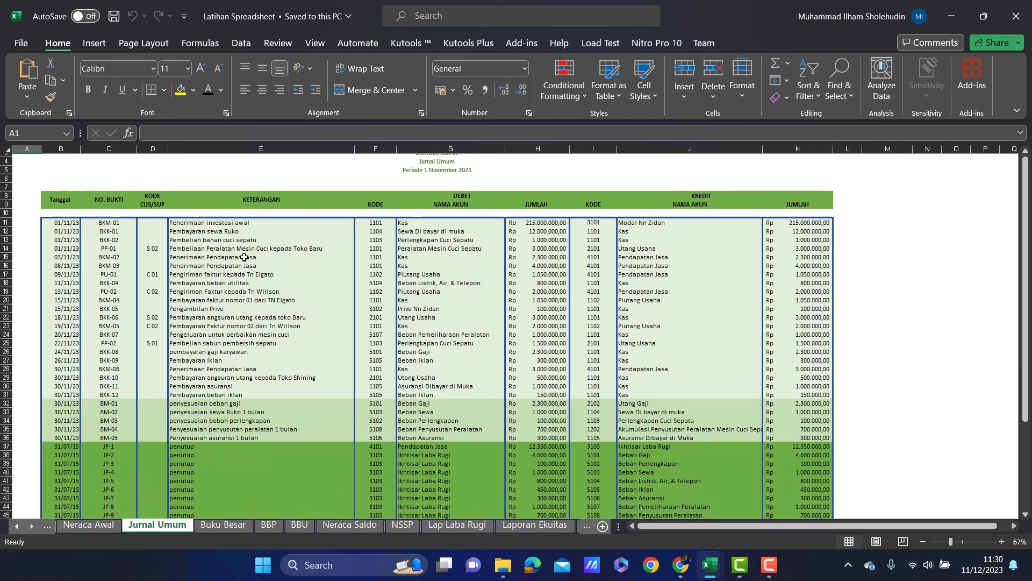
scroll(307, 293, down, 1)
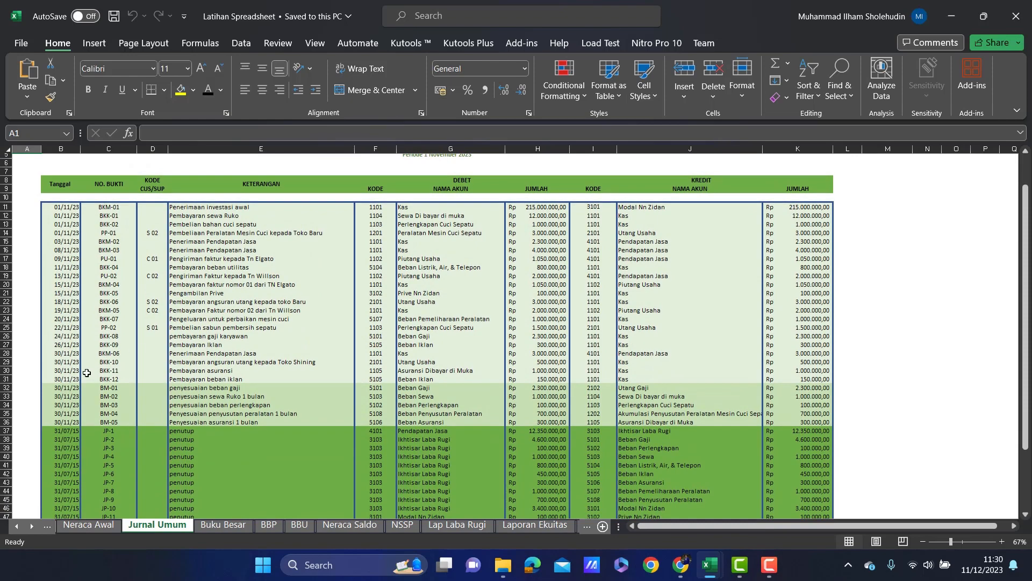
click(73, 387)
click(71, 404)
scroll(78, 432, down, 3)
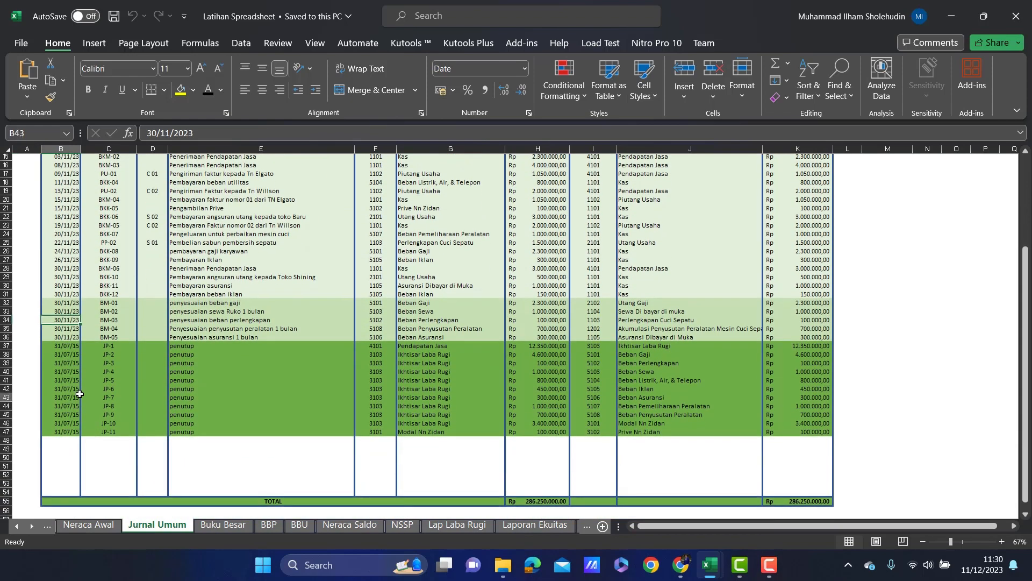
click(79, 396)
scroll(80, 396, up, 3)
scroll(79, 396, up, 2)
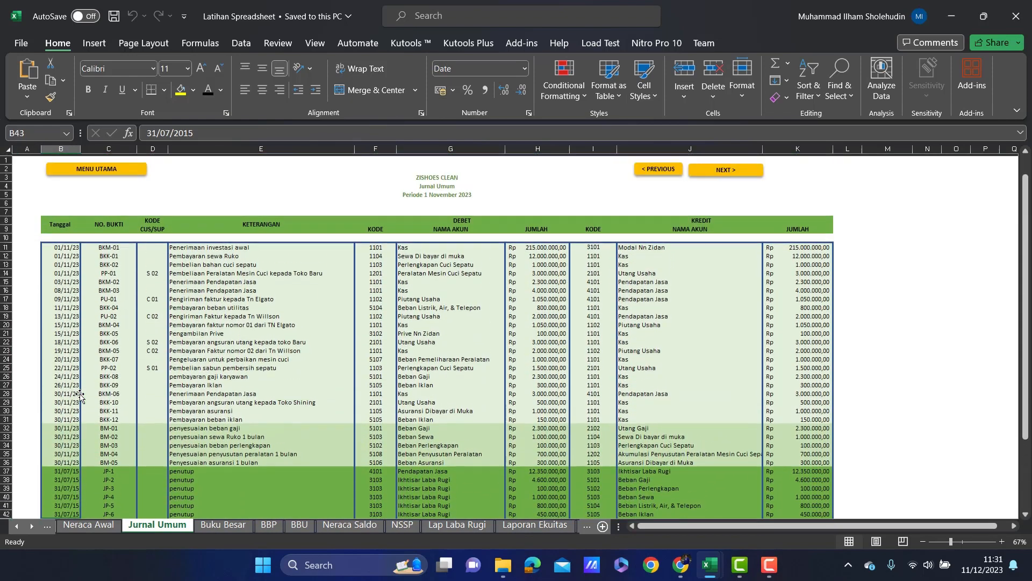
scroll(299, 328, down, 7)
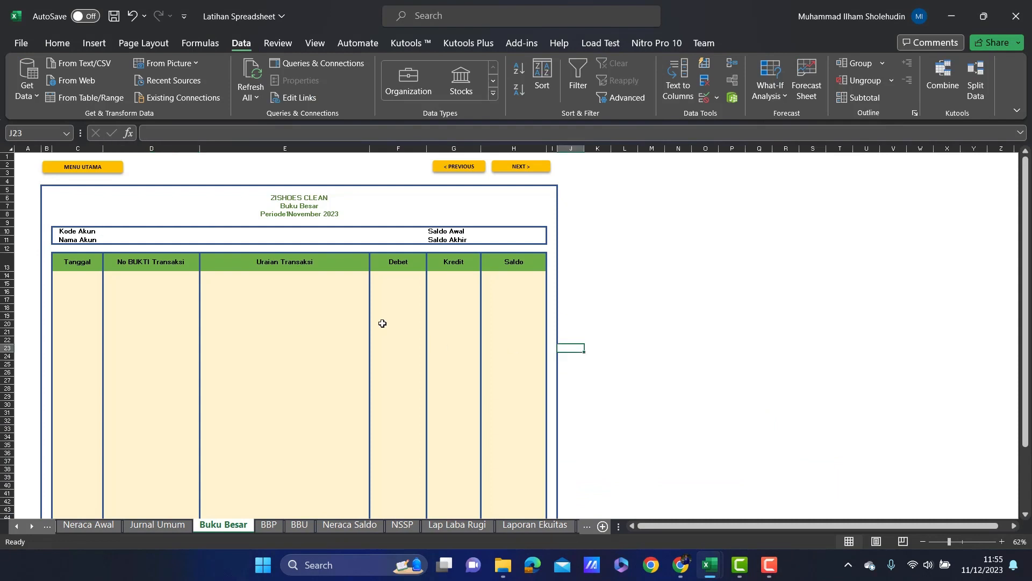
Examine the Buku Besar layout: the Tanggal column heading and the Kode Akun, Nama Akun, Saldo Awal and Saldo Akhir fields.
click(74, 271)
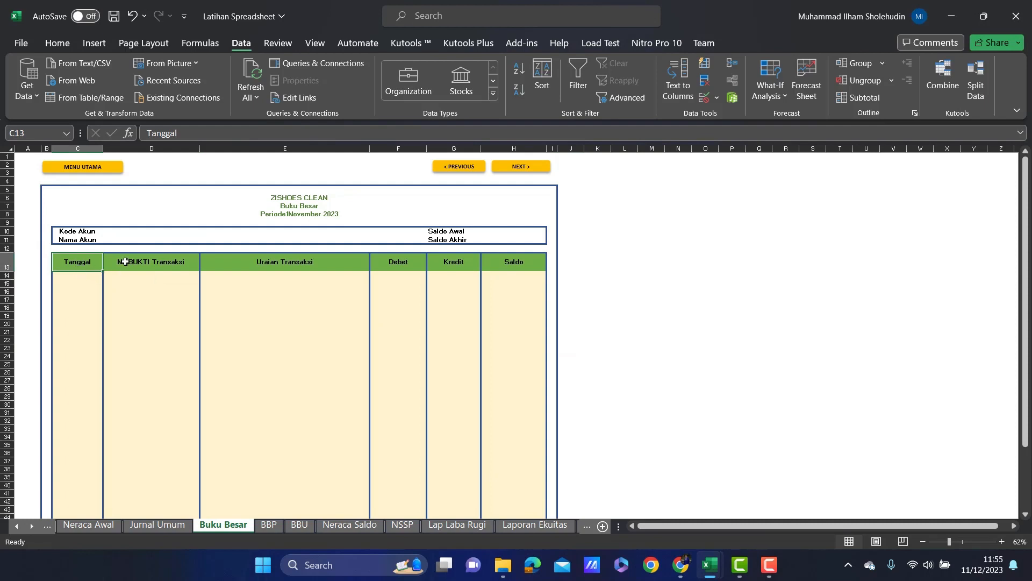
click(83, 232)
click(84, 240)
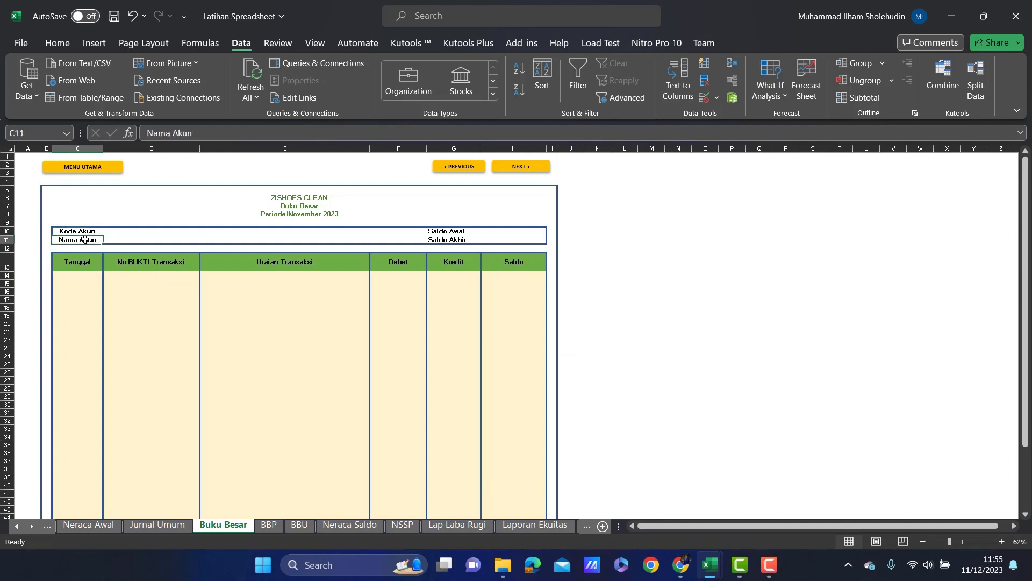
click(456, 231)
click(455, 240)
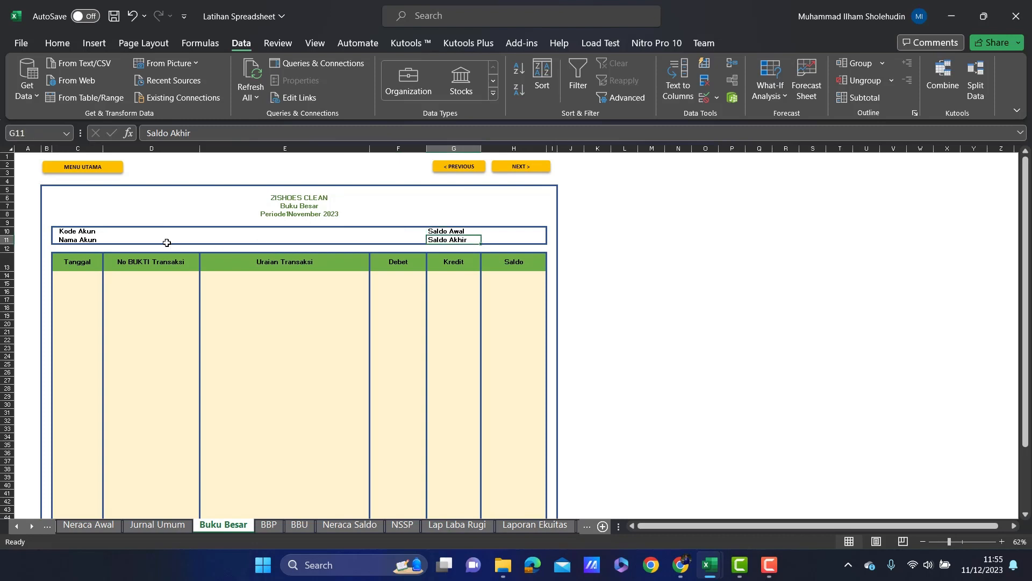
Apply a List validation with source ='Daftar Akun'!$B$9:$B$30 to the Kode Akun cell D10 of Buku Besar.
click(142, 233)
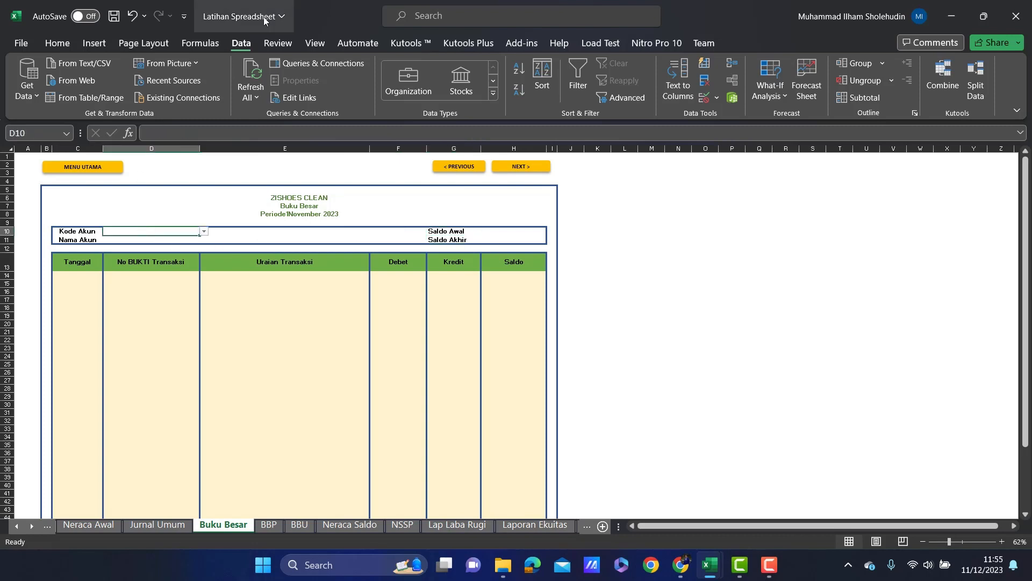
click(716, 101)
click(715, 107)
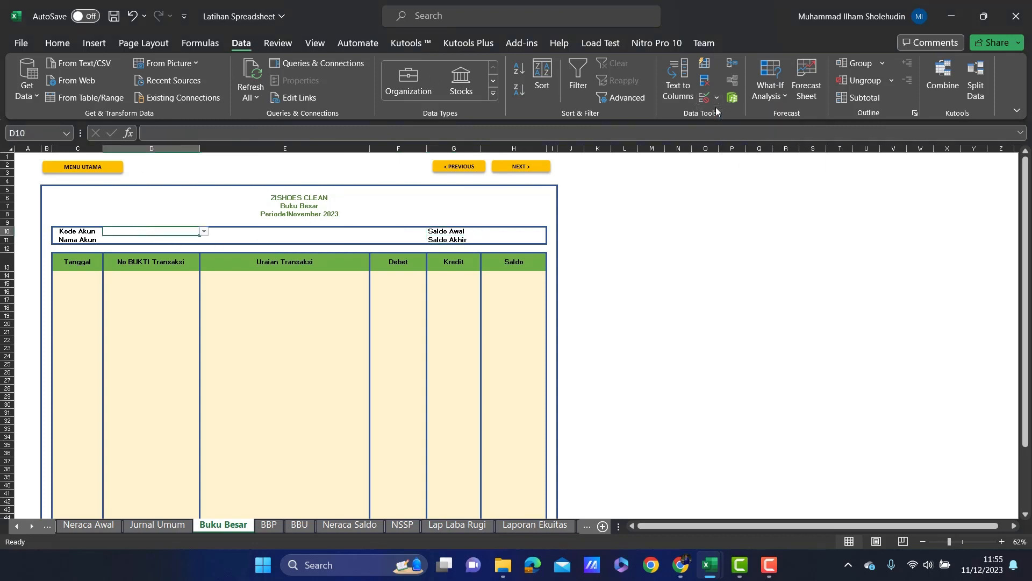
click(620, 271)
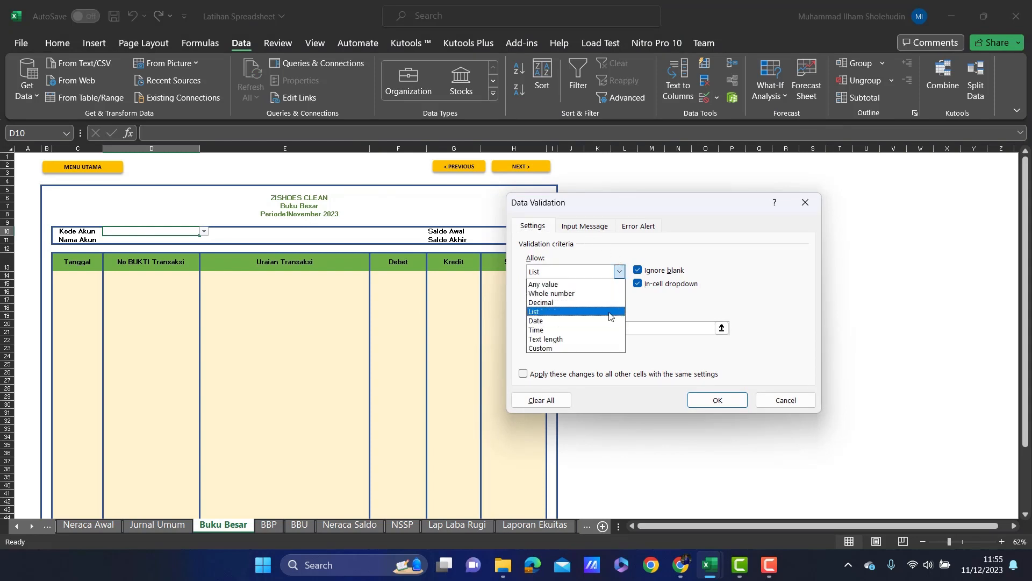
click(543, 311)
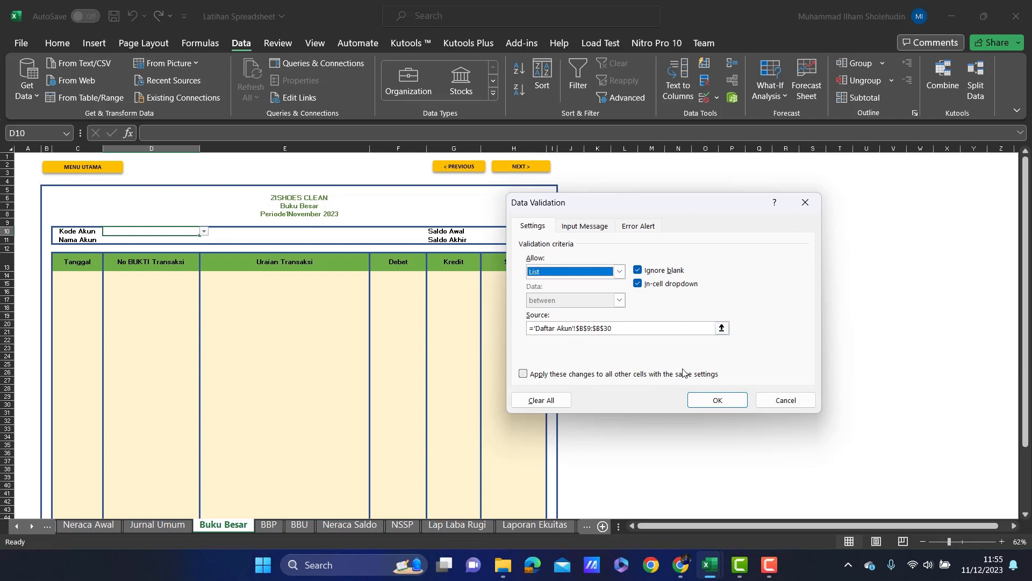
click(706, 398)
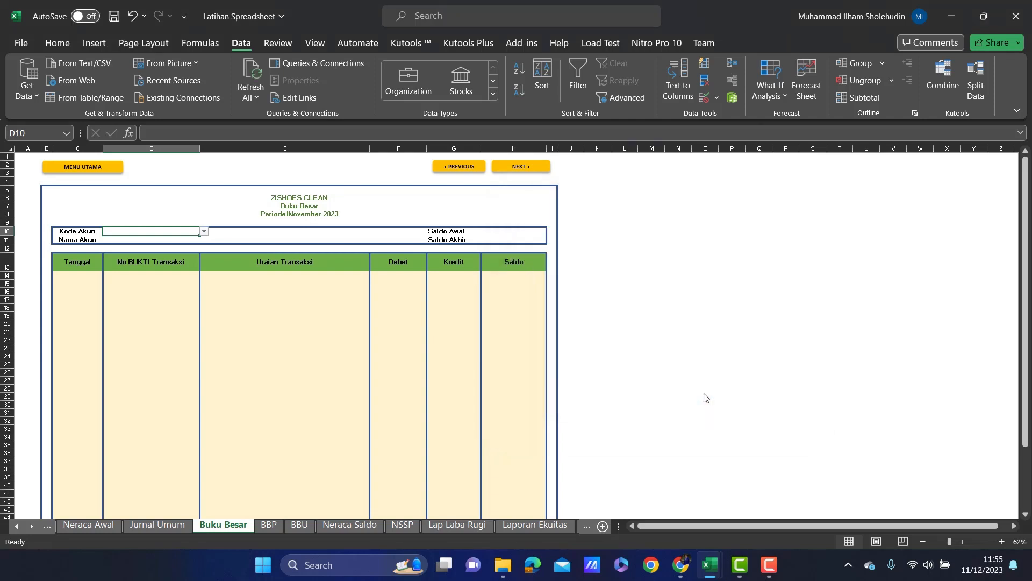
Choose 1101 as Kode Akun in D10 and fill Nama Akun in D11 with =VLOOKUP(D10;'Daftar Akun'!B9:C30;2;0).
click(204, 235)
click(160, 246)
click(174, 239)
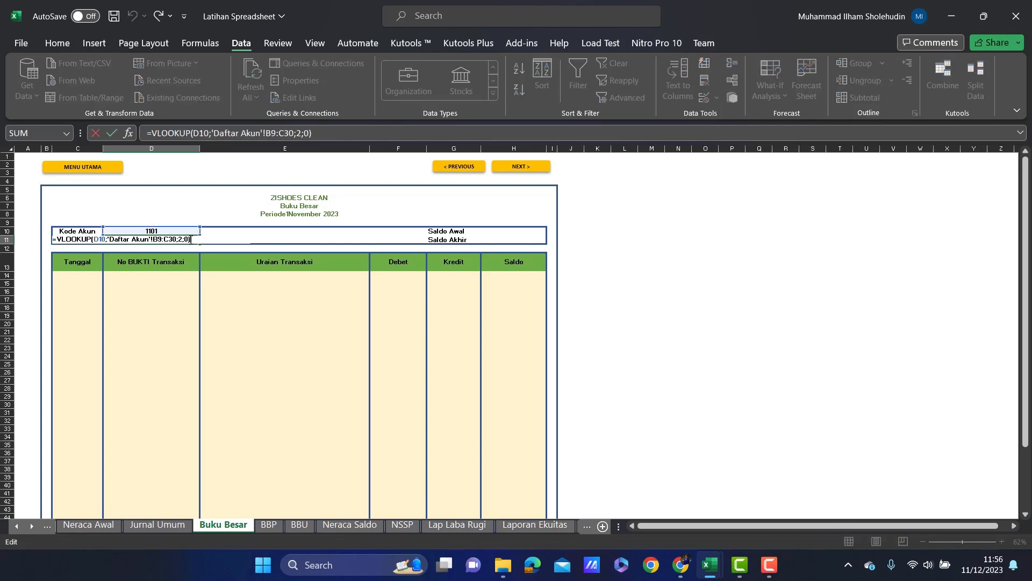
key(Return)
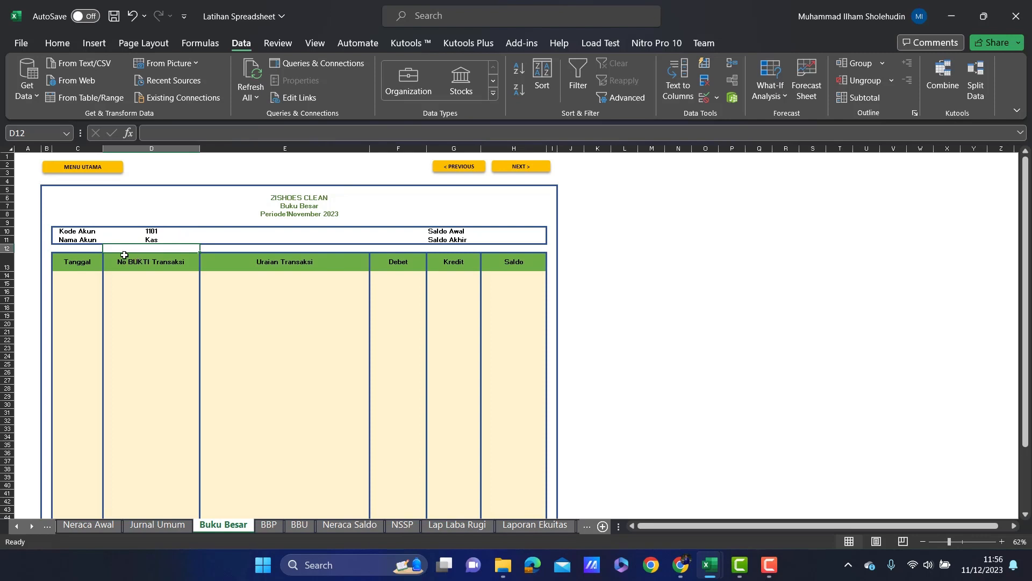
Fill Saldo Awal in H10 with =IF(OR(LEFT($D$10;1)="1";LEFT($D$10;1)="5");VLOOKUP($D$10;'Neraca Awal'!B10:E31;3;0);IF(OR(LEFT($D$10;1)="2";LEFT($D$10;1)="3";LEFT($D$10;1)="4");VLOOKUP($D$10;'Neraca Awal'!B10:E31;4;0))).
click(486, 233)
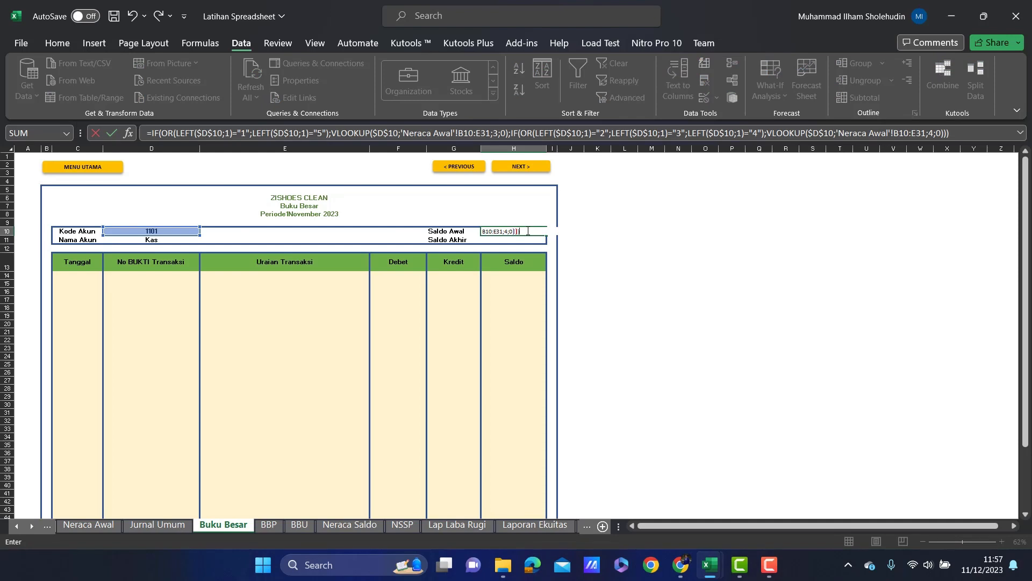
key(Return)
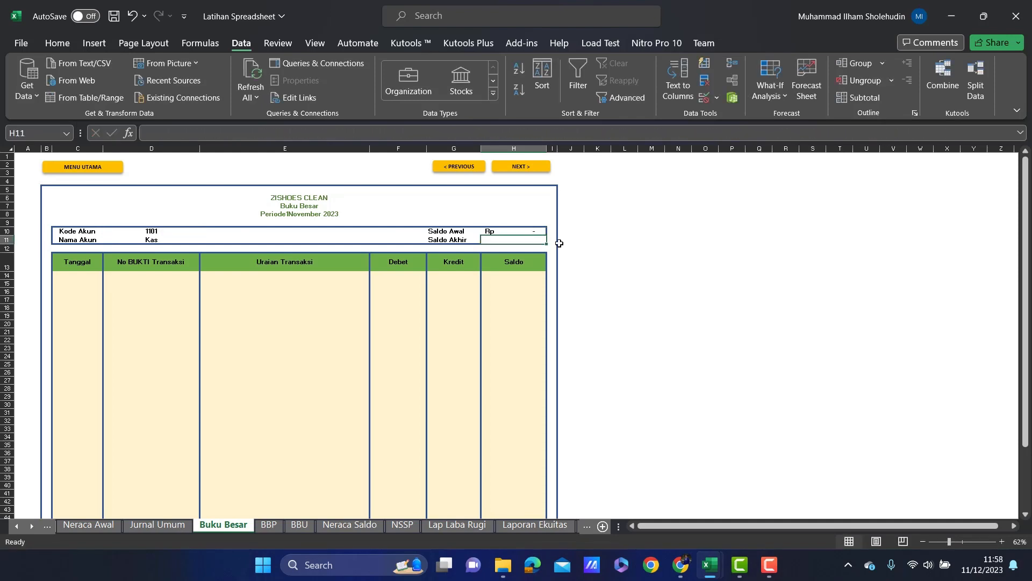
Link Saldo Akhir in H11 to the Saldo total at the foot of the ledger with =H50.
text(=)
scroll(560, 243, down, 5)
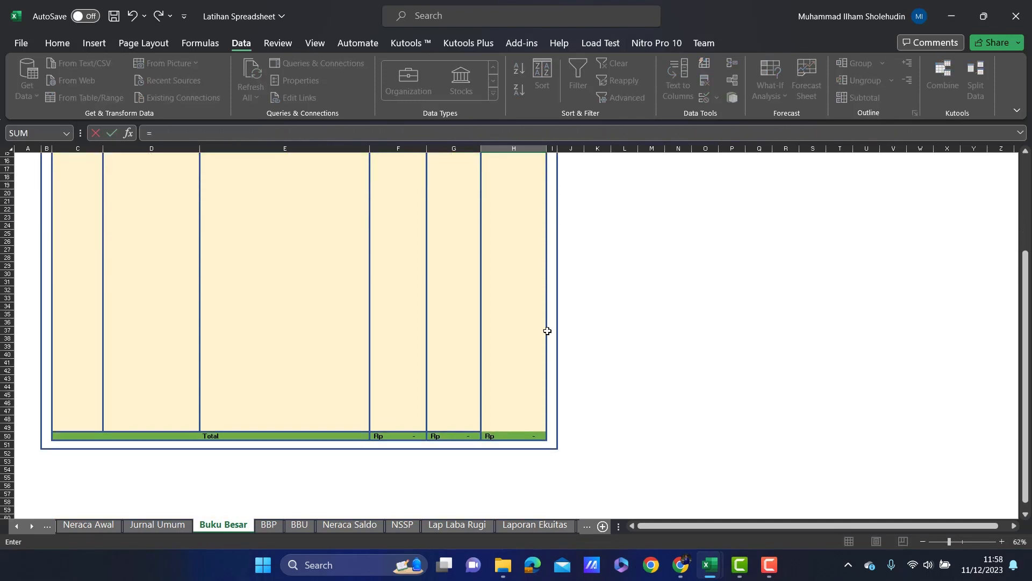
click(513, 437)
key(Return)
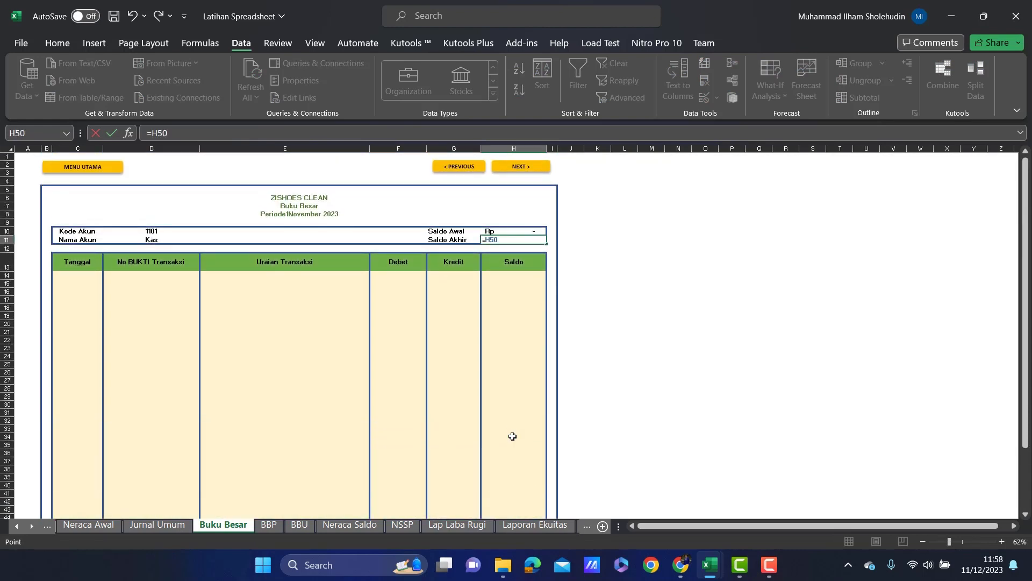
key(Up)
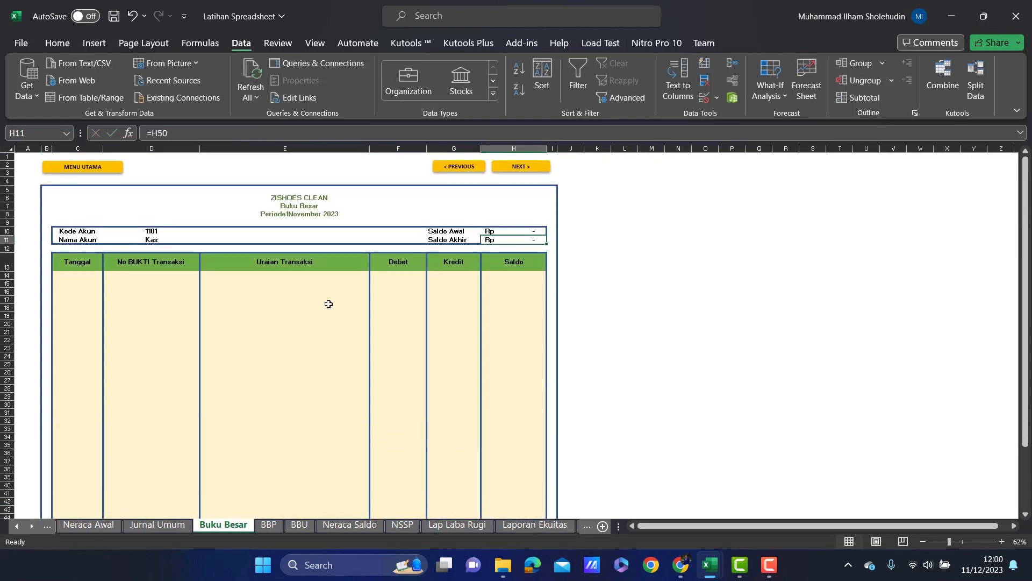
Start the ledger's first row with the date 01/01/2023 in C14 and the description Saldo Awal in E14.
click(65, 275)
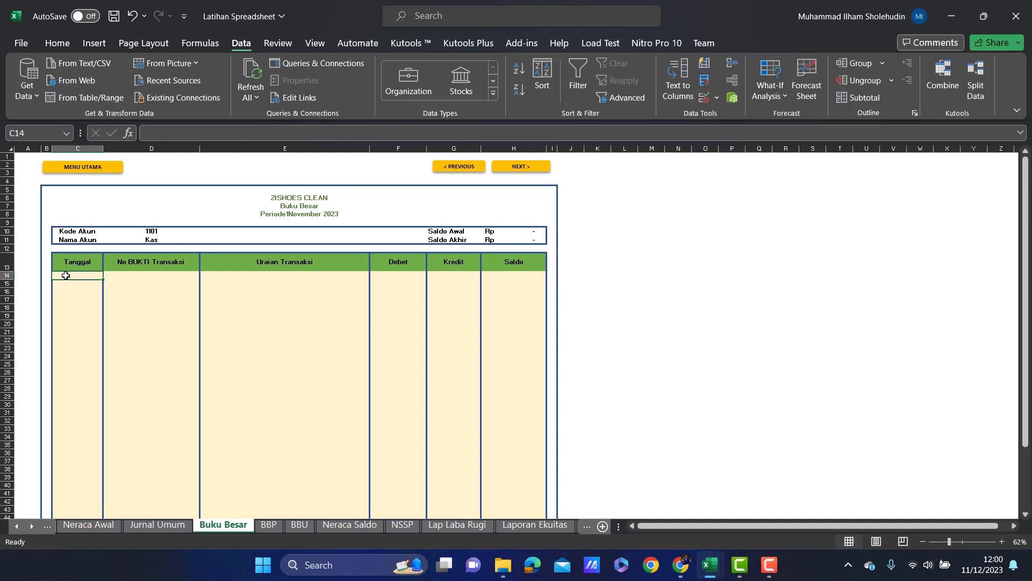
text(1/01/20)
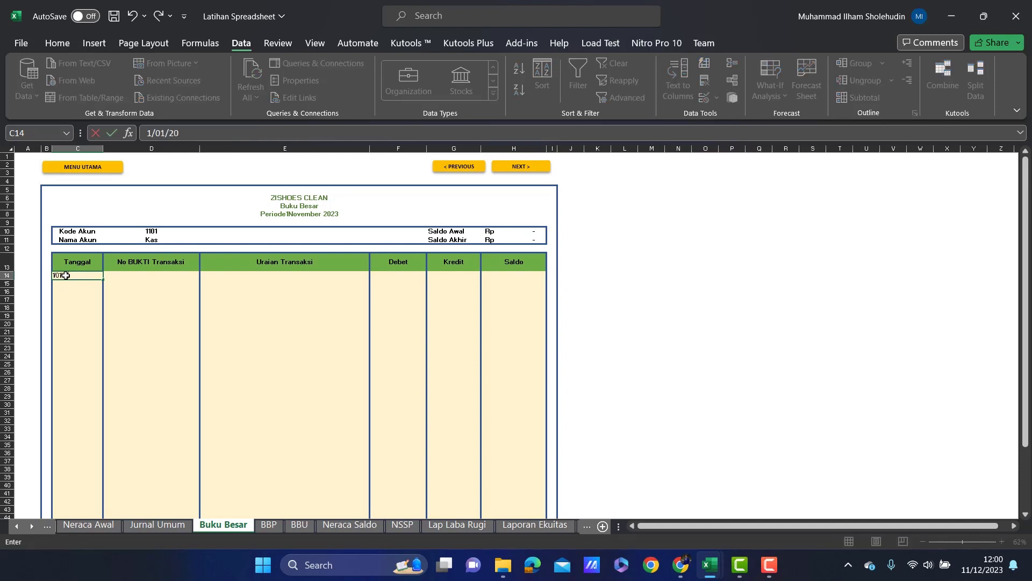
text(21)
key(Return)
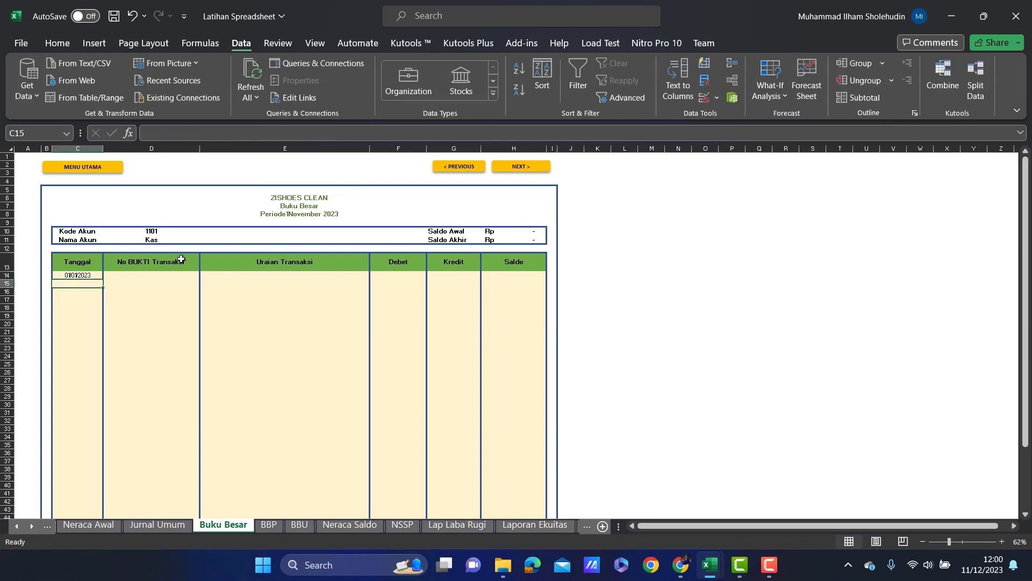
click(126, 275)
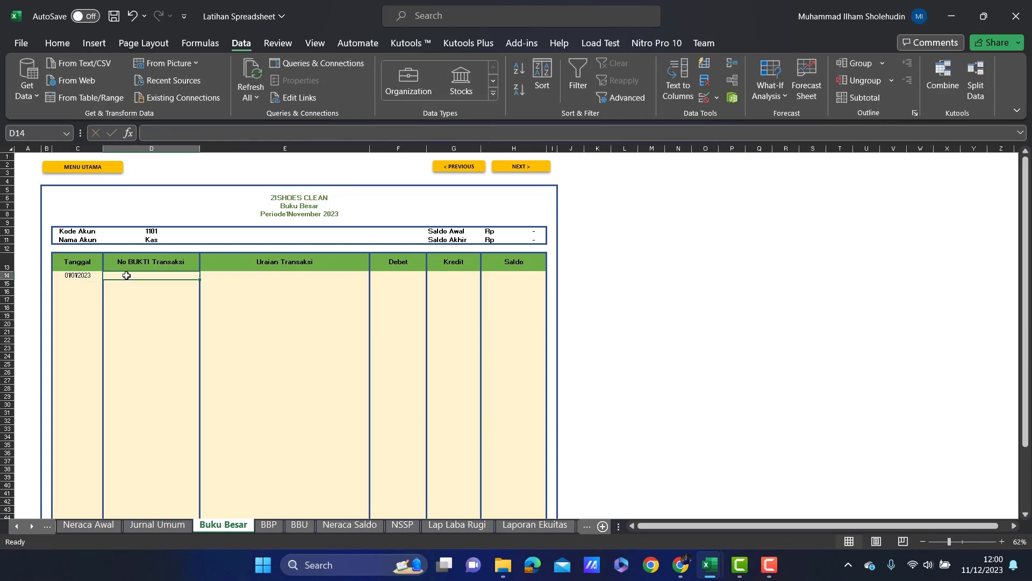
click(250, 276)
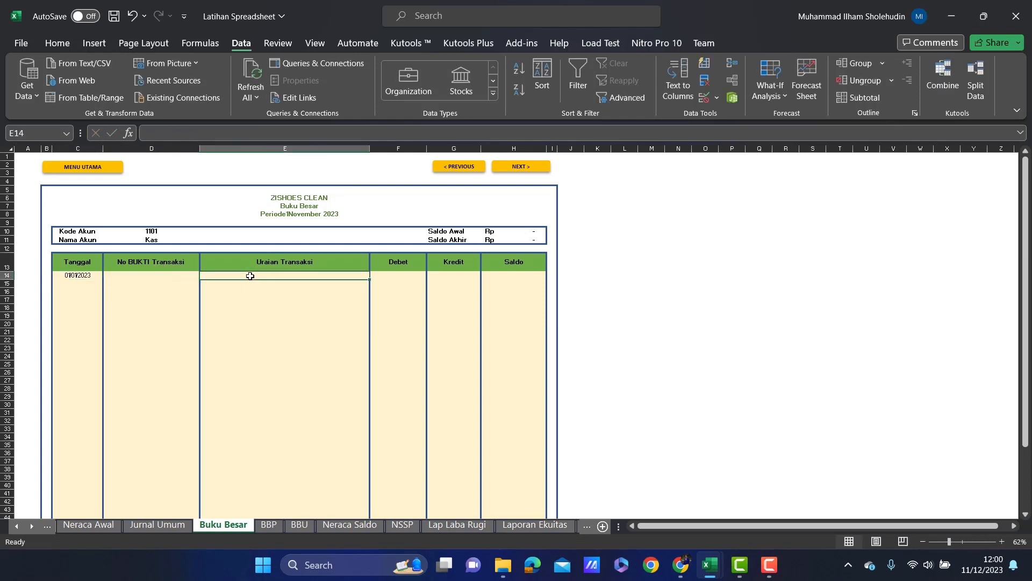
text(Saldo Awal)
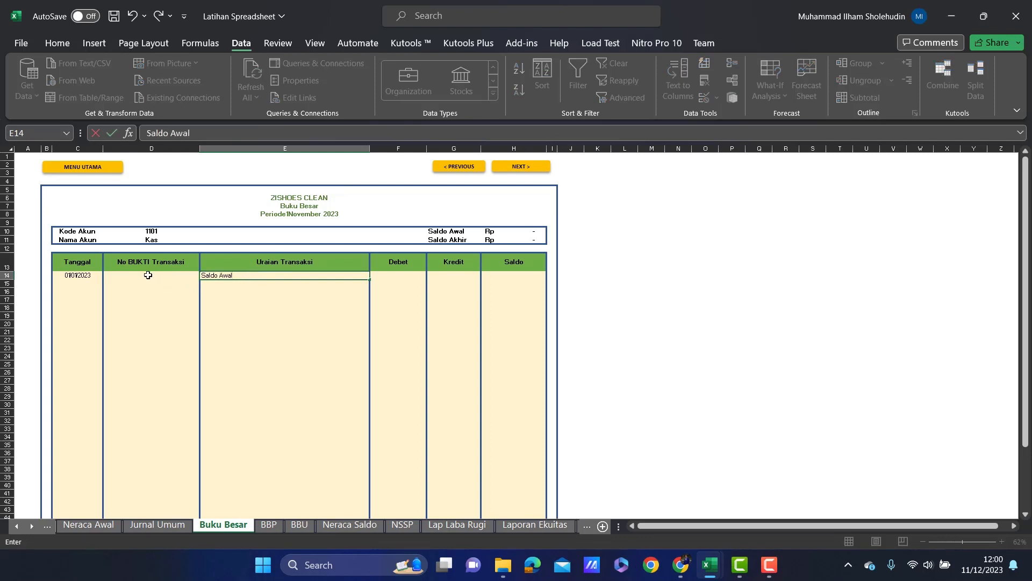
click(147, 275)
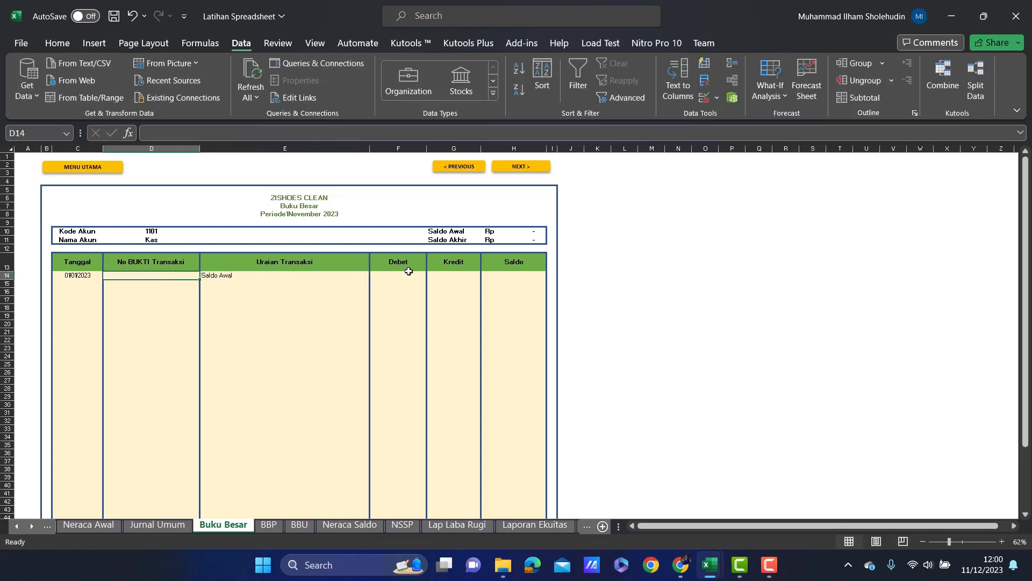
Fill the opening Debet in F14 with =IF(OR(LEFT(D10;1)="1";LEFT(D10;1)="5";D10=3102);H10;0).
click(408, 275)
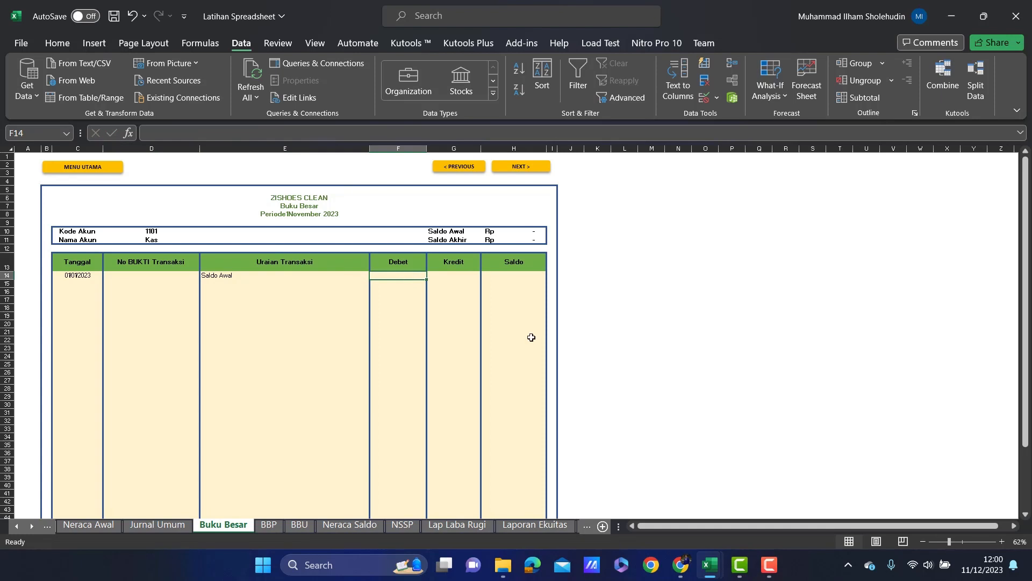
text(=IF(OR(LEFT(D10;1)="1";LEFT(D10;1)="5";D10=3102);H10;0))
key(Return)
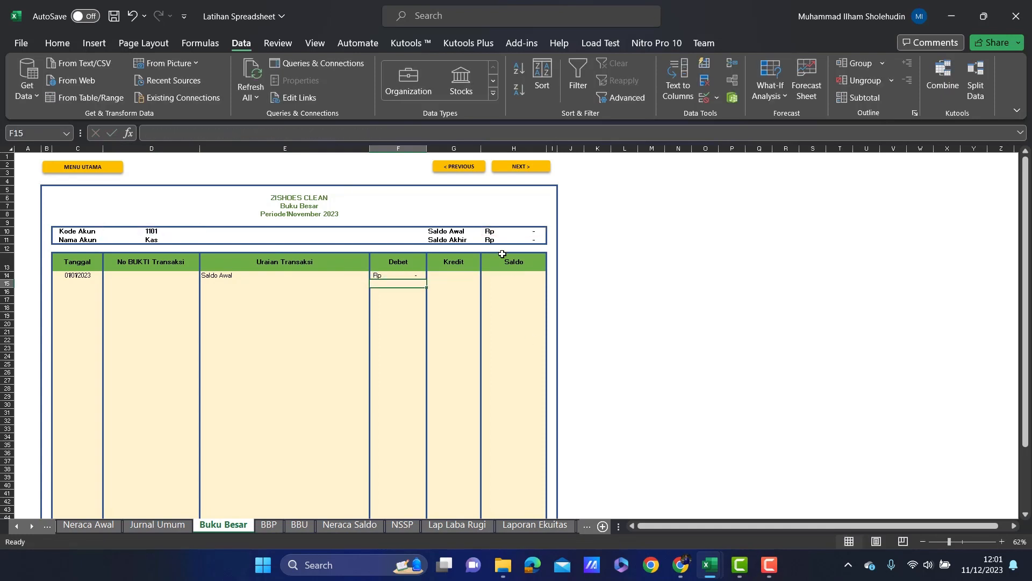
Fill the opening Kredit in G14 with =IF(OR(LEFT(D10;1)="2";LEFT(D10;1)="3";LEFT(D10;1)="4";D10=1202);H10;0).
click(445, 275)
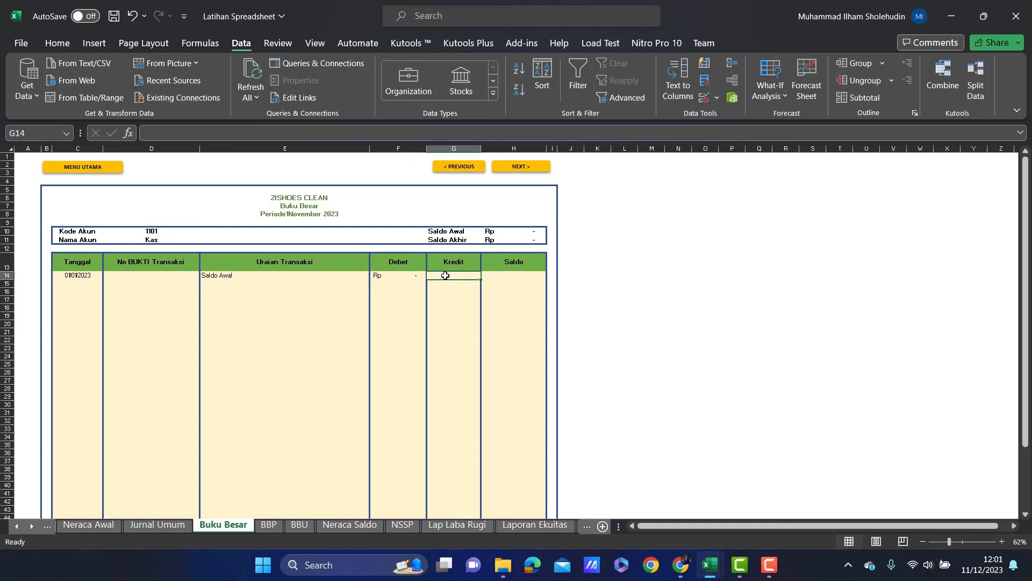
text(=)
text(IF(OR(LEFT(D10;1)="2";LEFT(D10;1)="3";LEFT(D10;1)="4";D10=1202);H10;0))
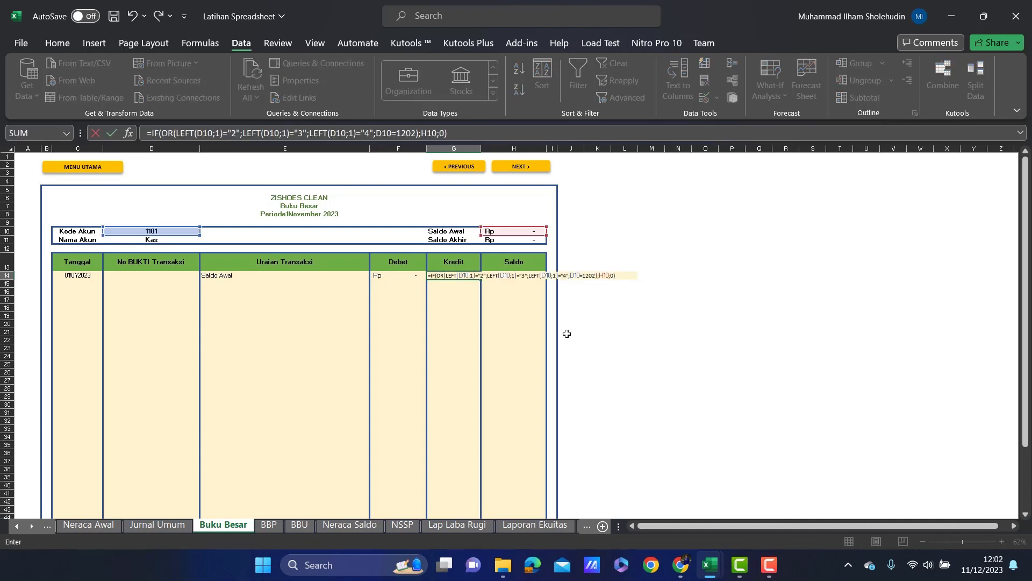
key(Return)
Fill No BUKTI Transaksi from D15 down to row 49 with =IF(E15=" ";" ";'Jurnal Umum'!C11).
click(507, 277)
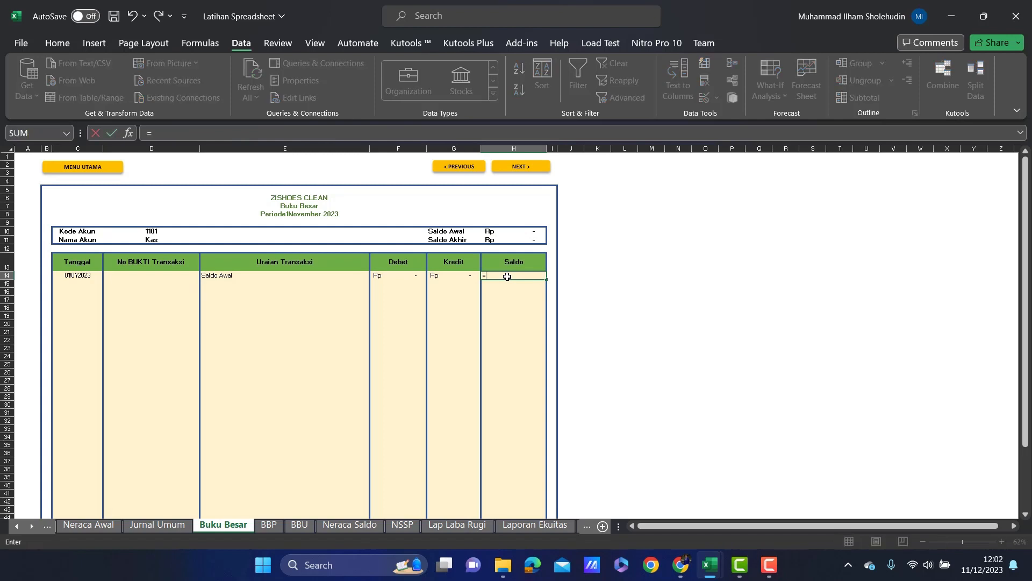
text(=IF(E15=" ";" ";'Jurnal Umum'!C11))
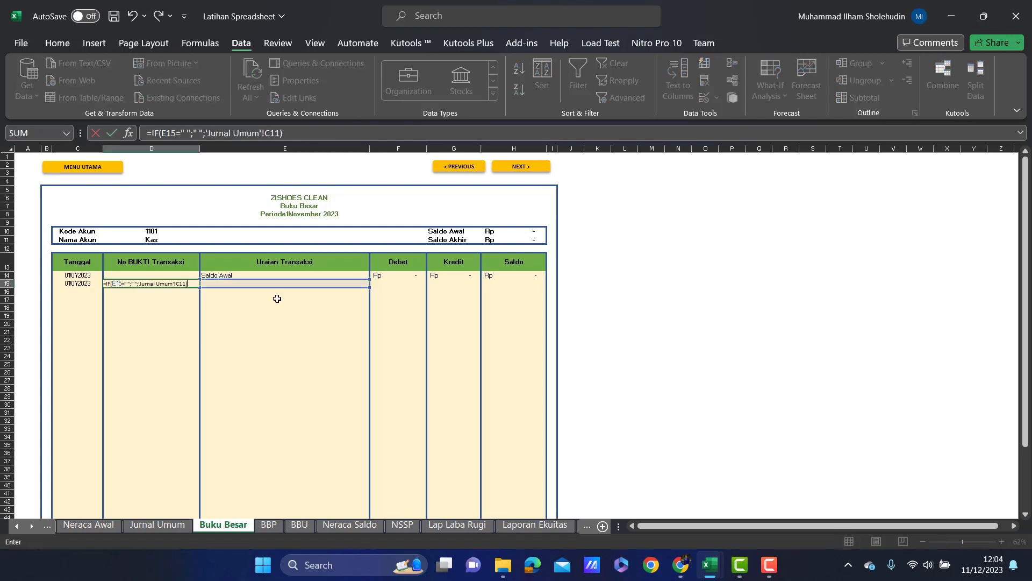
key(Return)
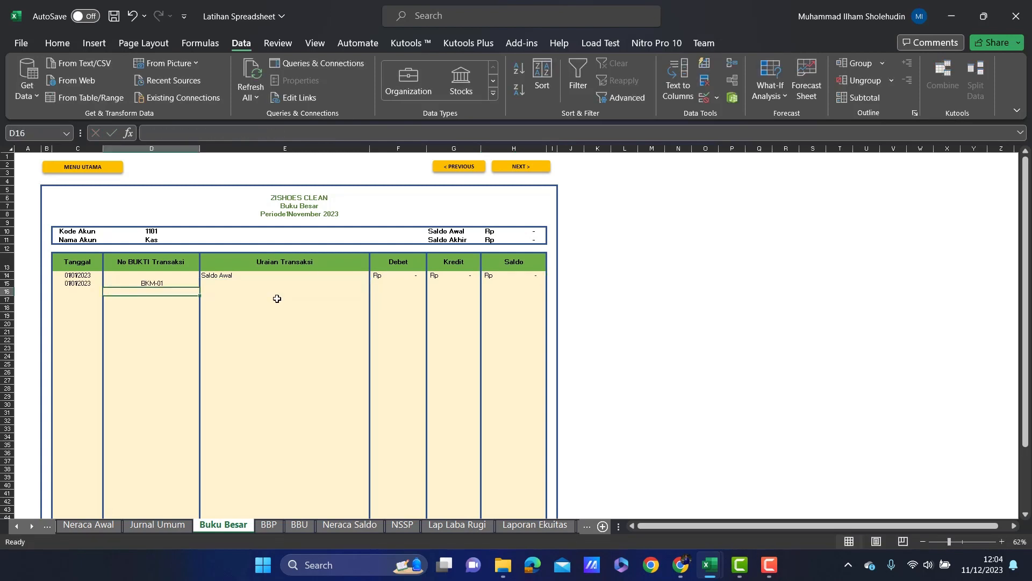
click(178, 283)
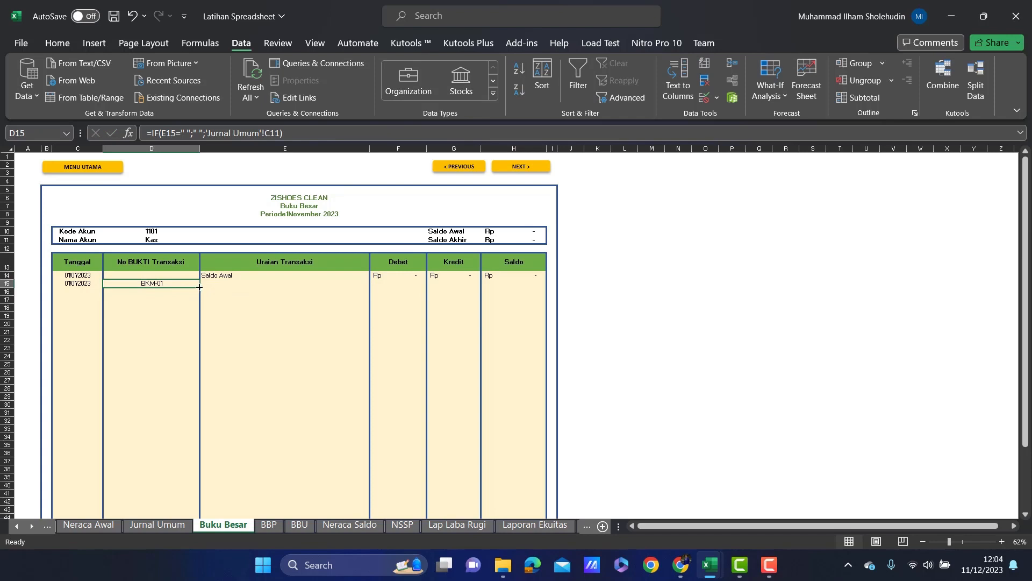
drag(199, 287, 203, 475)
Fill Uraian Transaksi from E15 down to the end of the ledger rows with =IF(F15-G15<>0;'Jurnal Umum'!E11;" ").
click(209, 209)
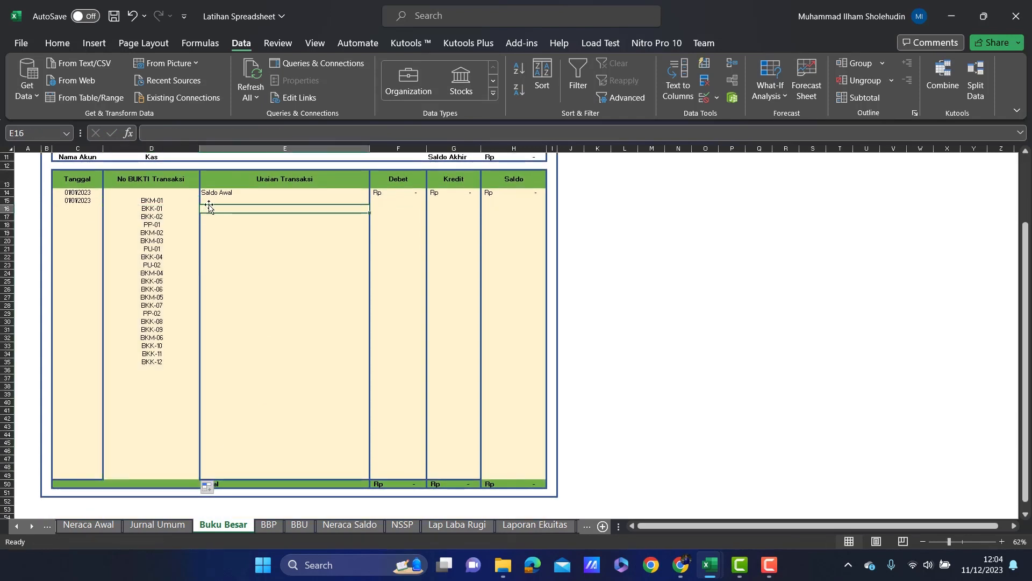
click(213, 199)
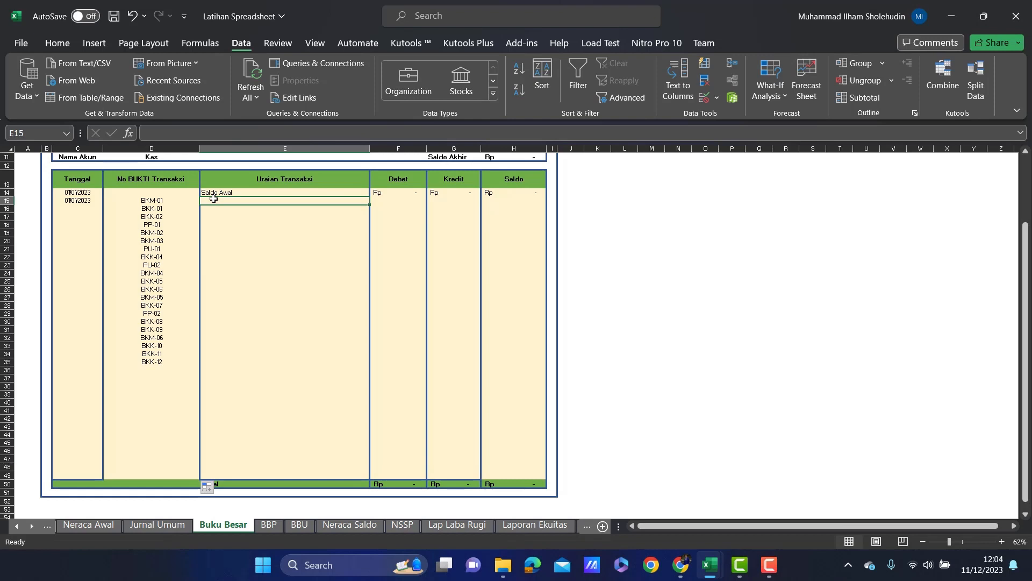
text(=IF(F15-G15<>0;'Jurnal Umum'!E11;" "))
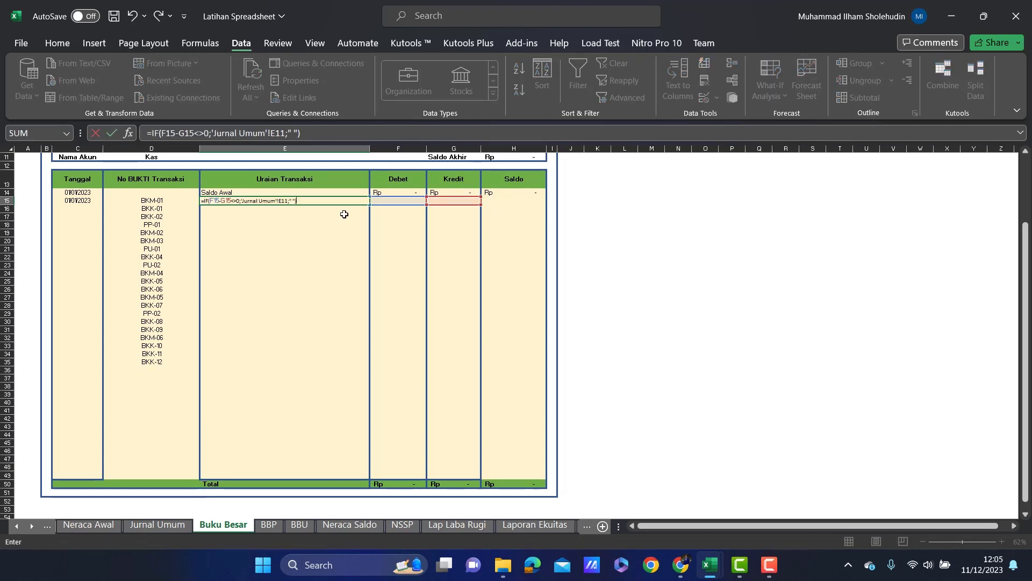
key(Return)
click(323, 201)
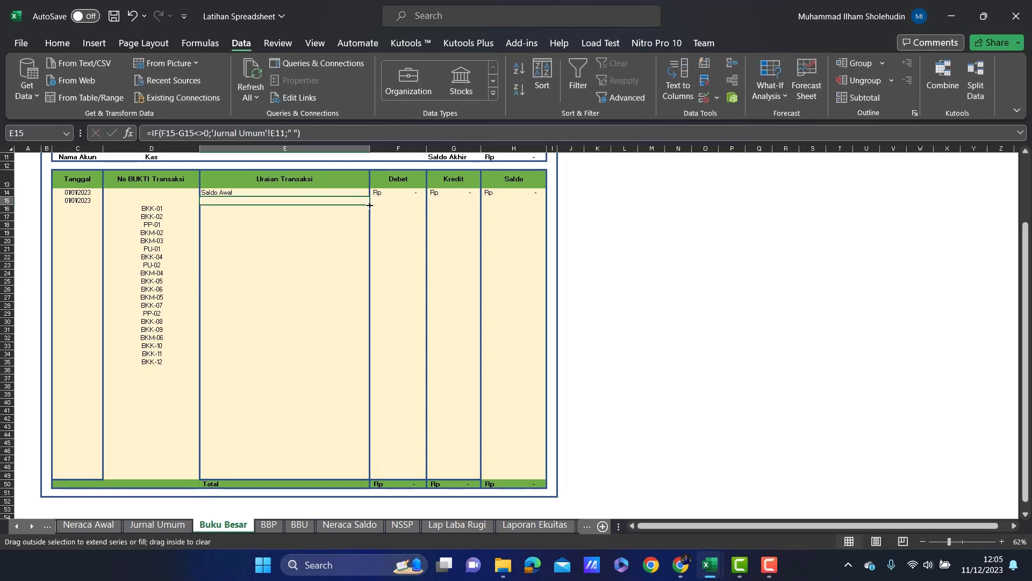
drag(369, 204, 383, 461)
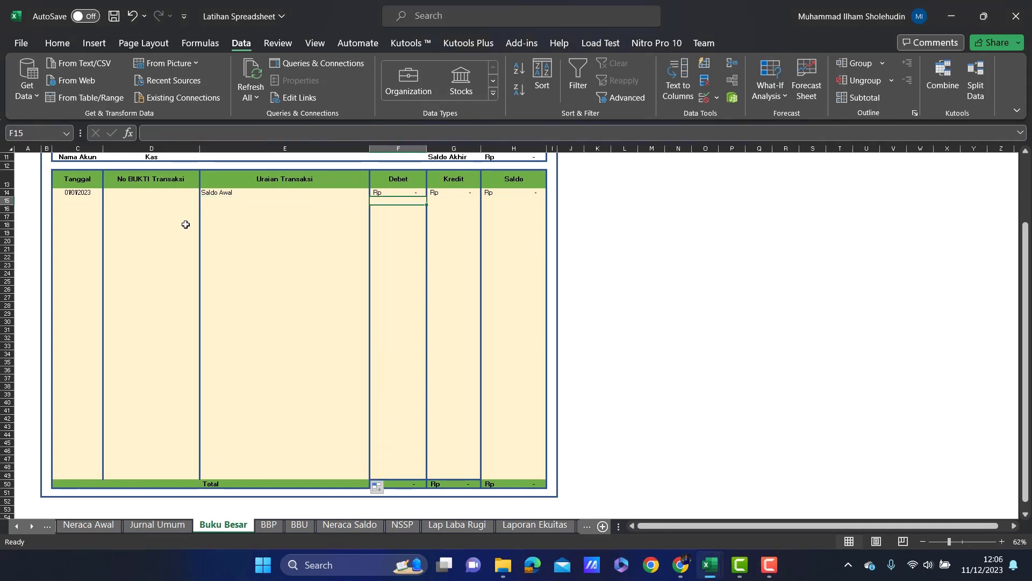
Fill the Debet column from F15 down to row 49 with =IF($D$10='Jurnal Umum'!F11;'Jurnal Umum'!H11;0).
click(248, 204)
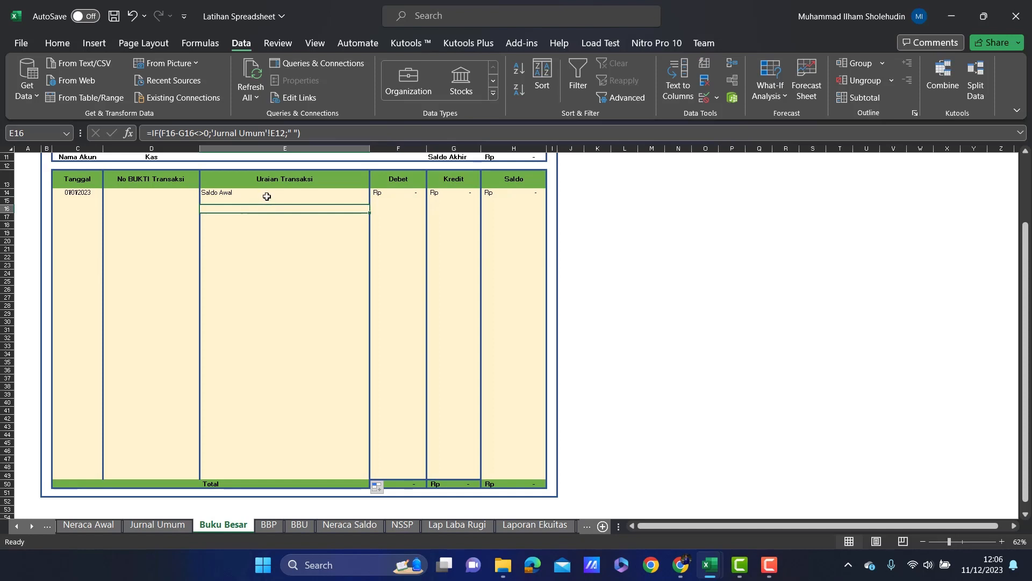
click(268, 195)
click(385, 200)
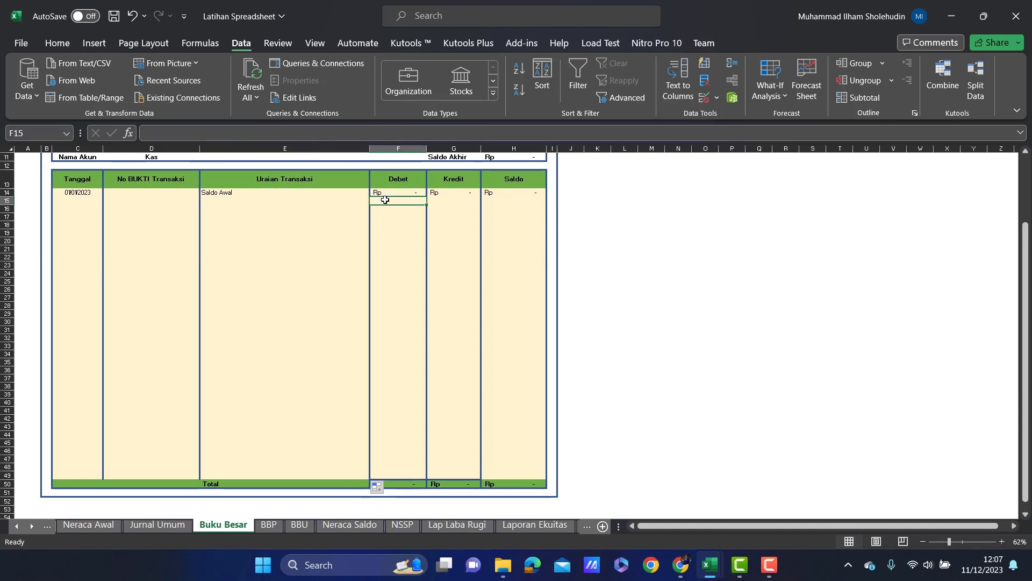
double_click(385, 200)
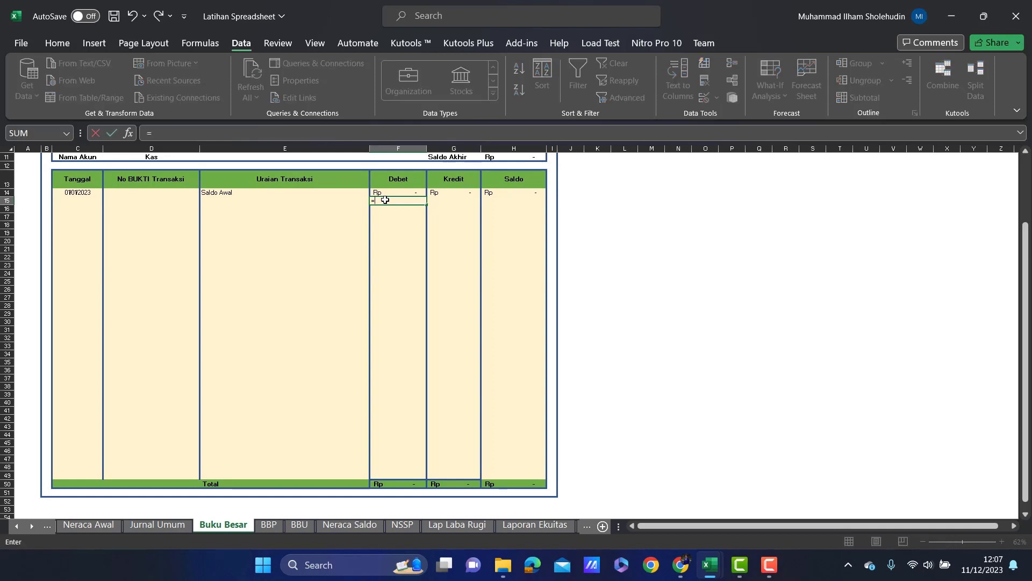
text(=IF($D$10='Jurnal Umum'!F11;'Jurnal Umum'!H11;0))
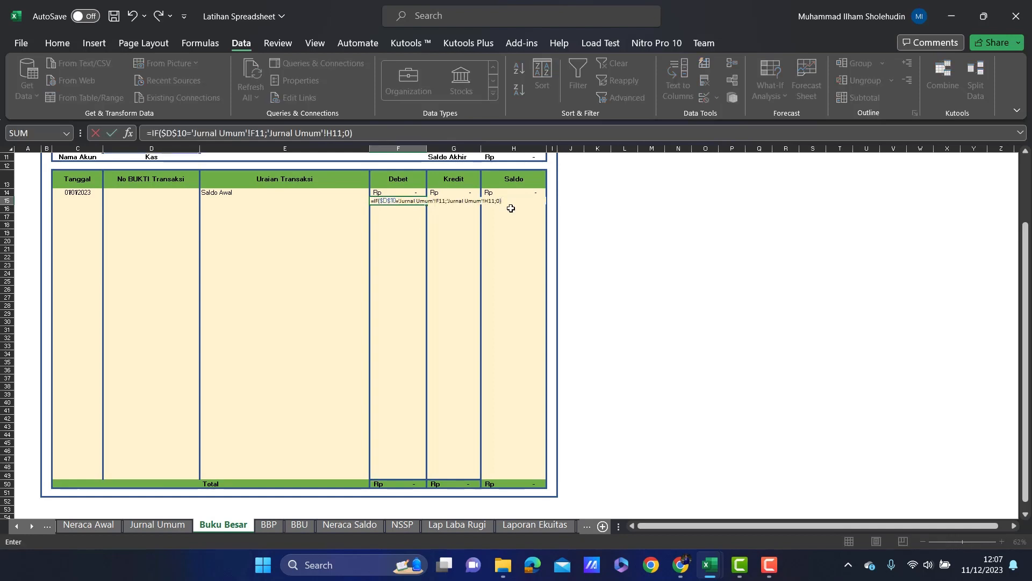
key(ctrl+Return)
drag(427, 206, 419, 476)
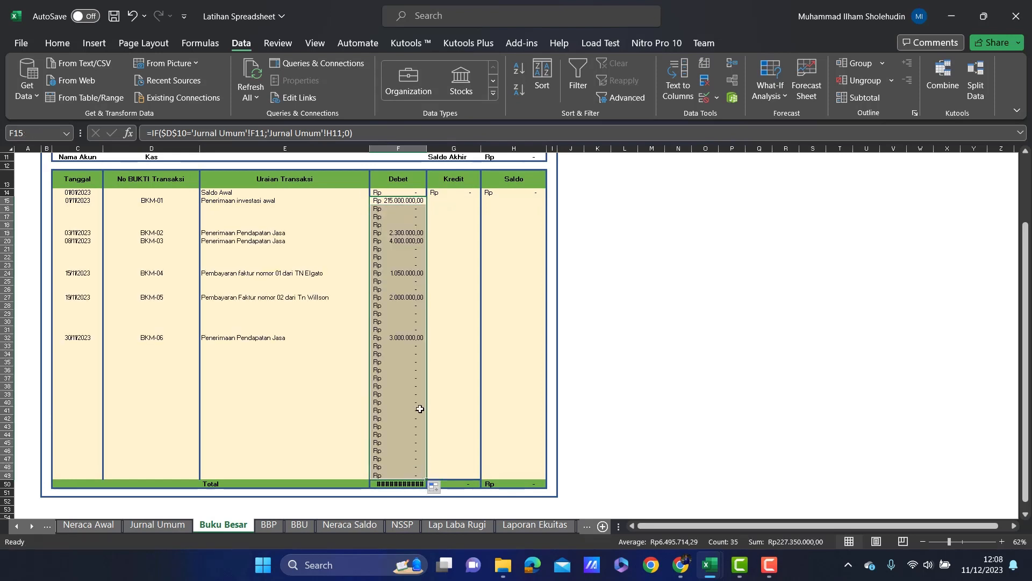
Fill the Kredit column from G15 down to row 49 with =IF($D$10='Jurnal Umum'!I11;'Jurnal Umum'!K11;0).
click(460, 200)
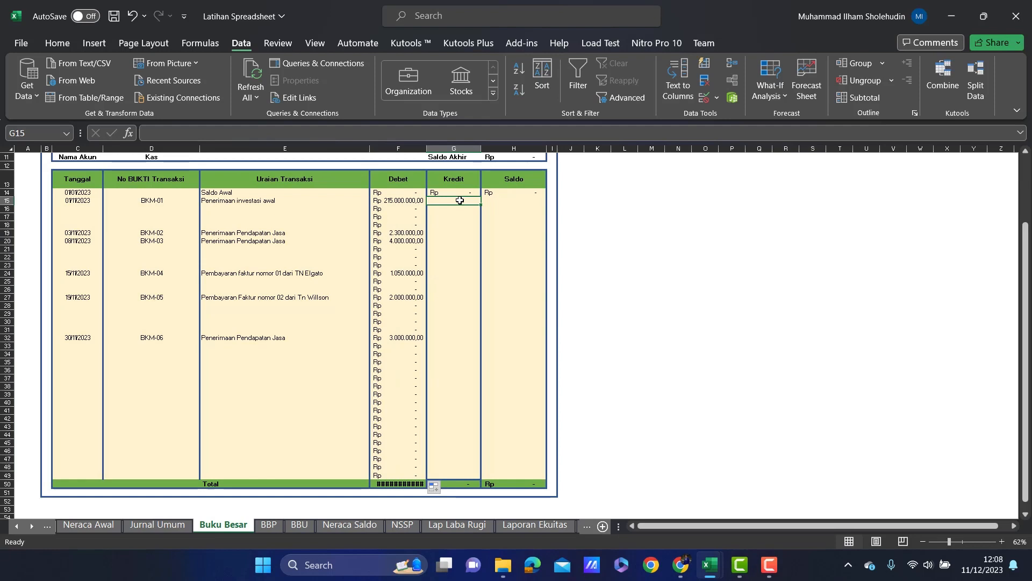
text(=)
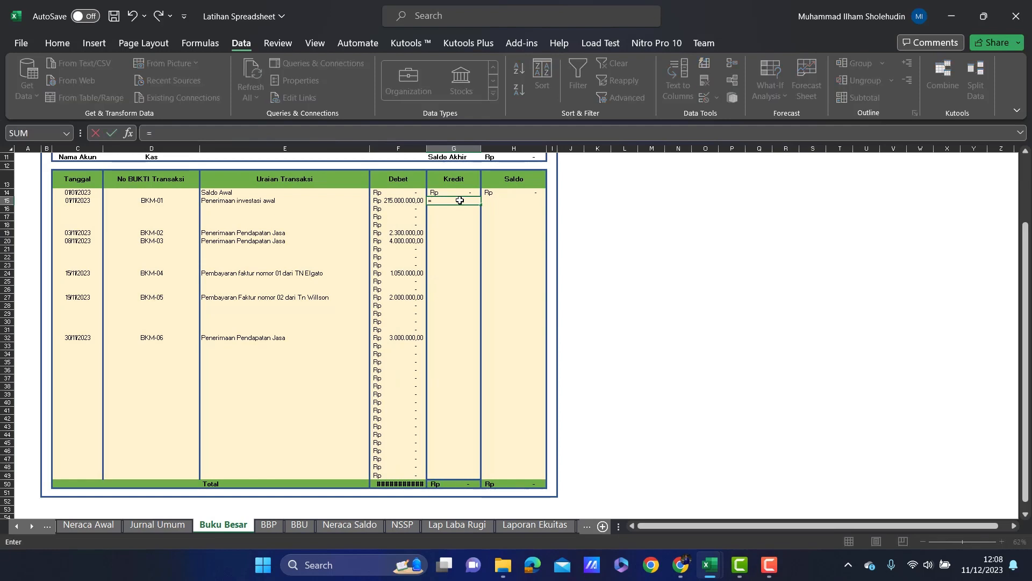
text(IF($D$10='Jurnal Umum'!I11;'Jurnal Umum'!K11;0))
key(Return)
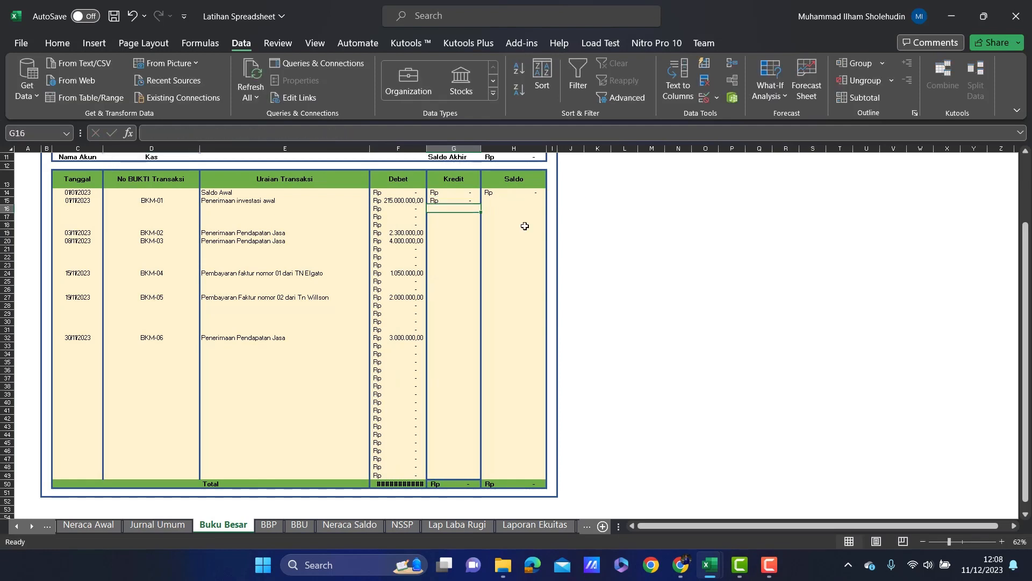
click(459, 201)
drag(481, 204, 481, 474)
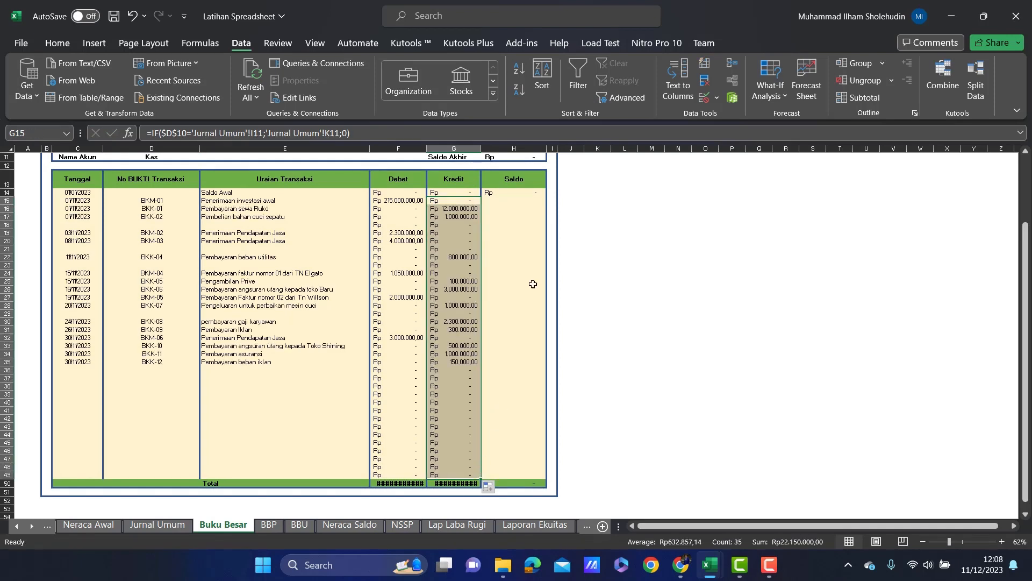
Fill Saldo from H15 down to row 49 with =IF(OR(LEFT($D$10;1)="1";LEFT($D$10;1)="5";$D$10=3102);H14+F15-G15;IF(OR(LEFT($D$10;1)="2";LEFT($D$10;1)="3";LEFT($D$10;1)="4";$D$10=1202);H14+G15-F15)).
click(508, 201)
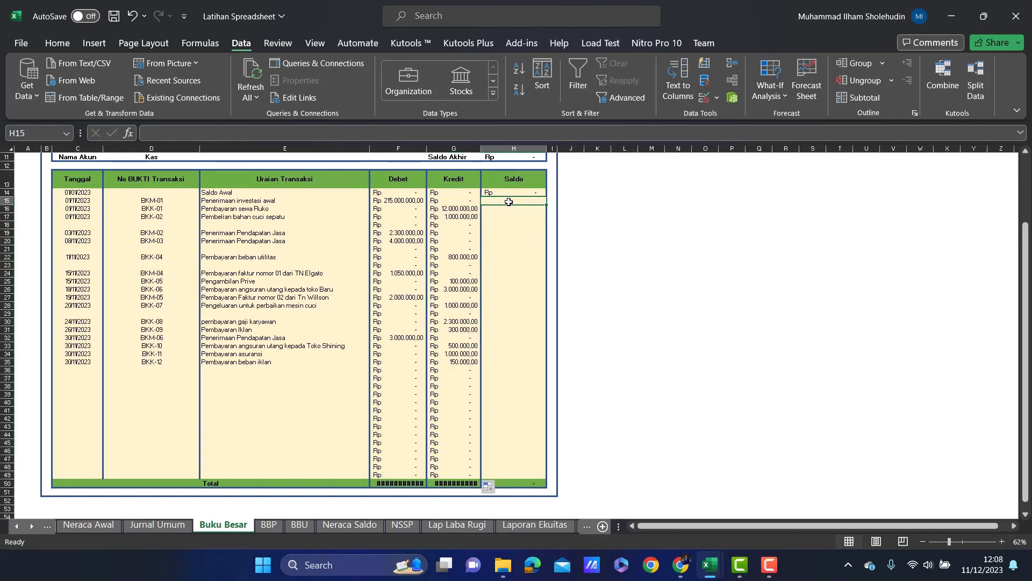
text(=)
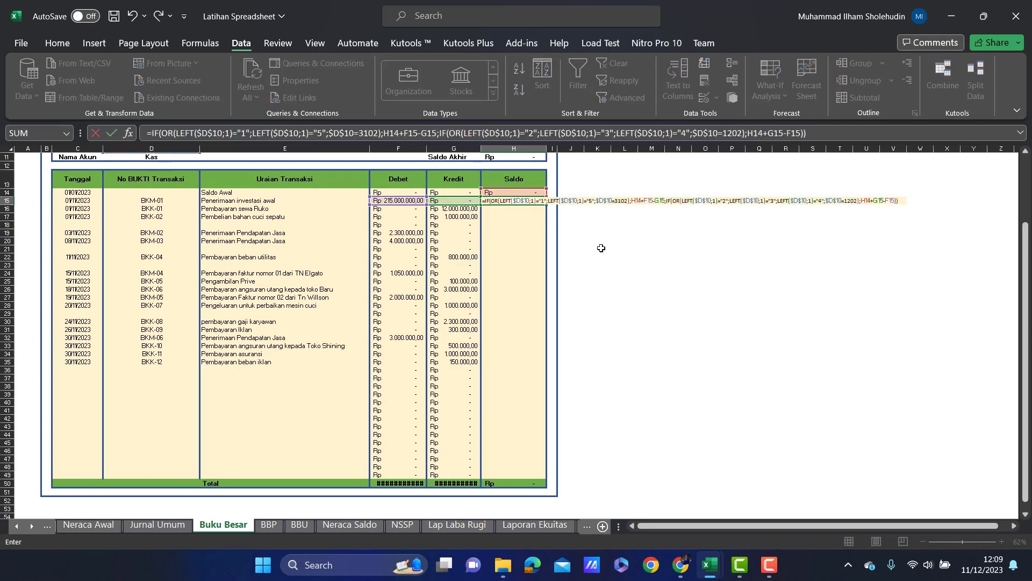
key(Return)
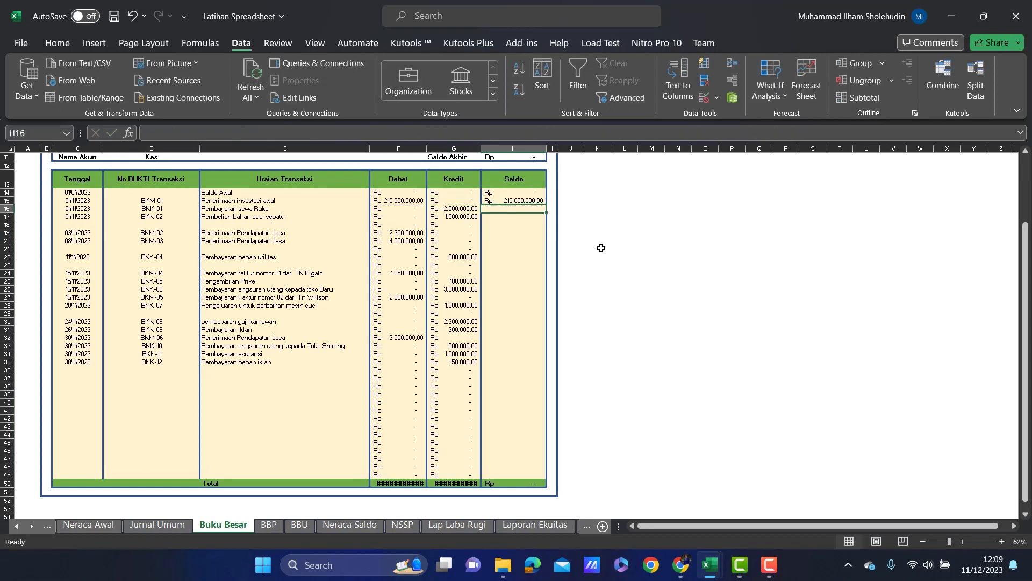
click(537, 202)
drag(541, 207, 526, 477)
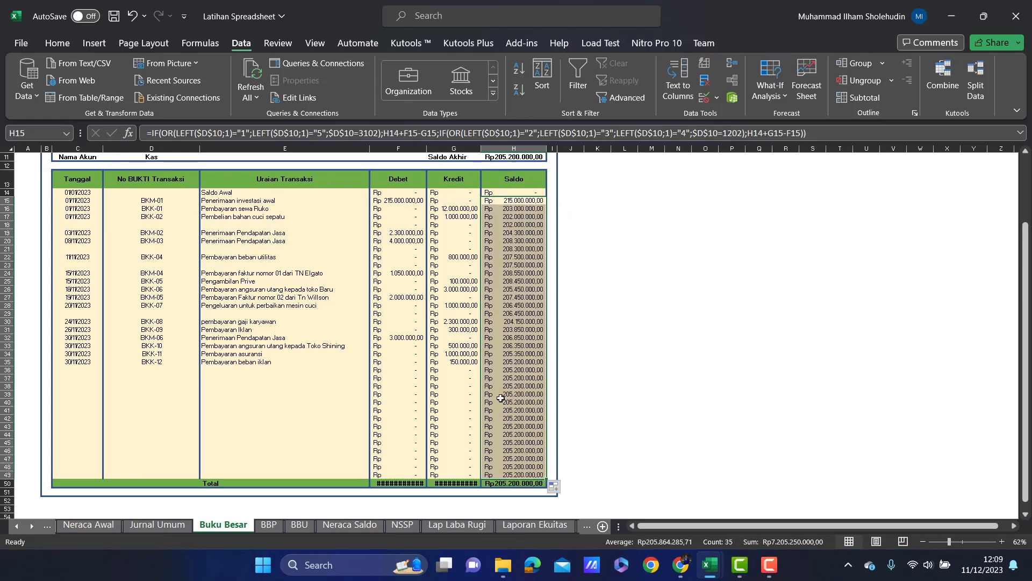
Choose account code 1105 as the Kode Akun in D10 of the Buku Besar sheet.
scroll(500, 398, up, 2)
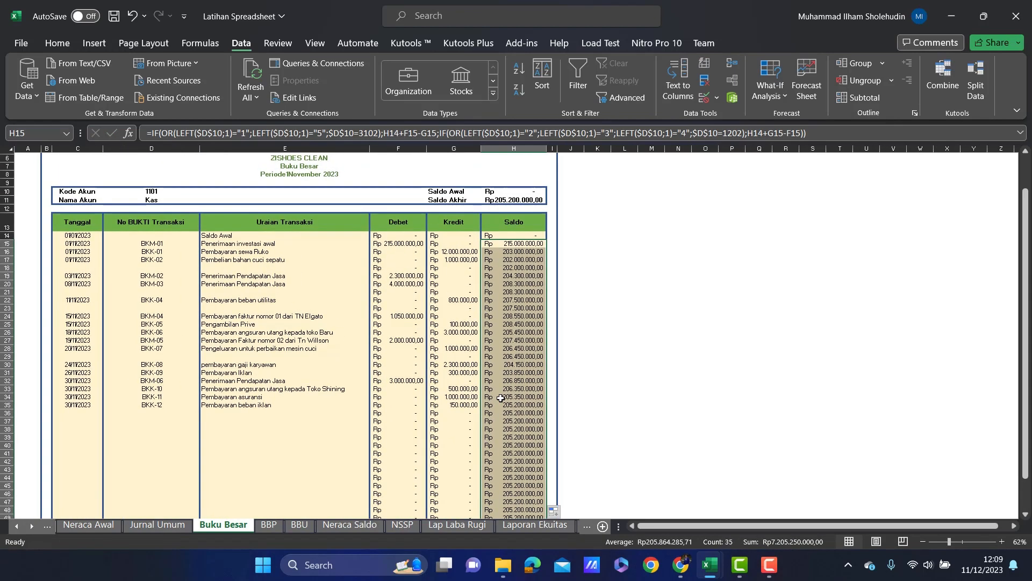
click(164, 191)
click(203, 193)
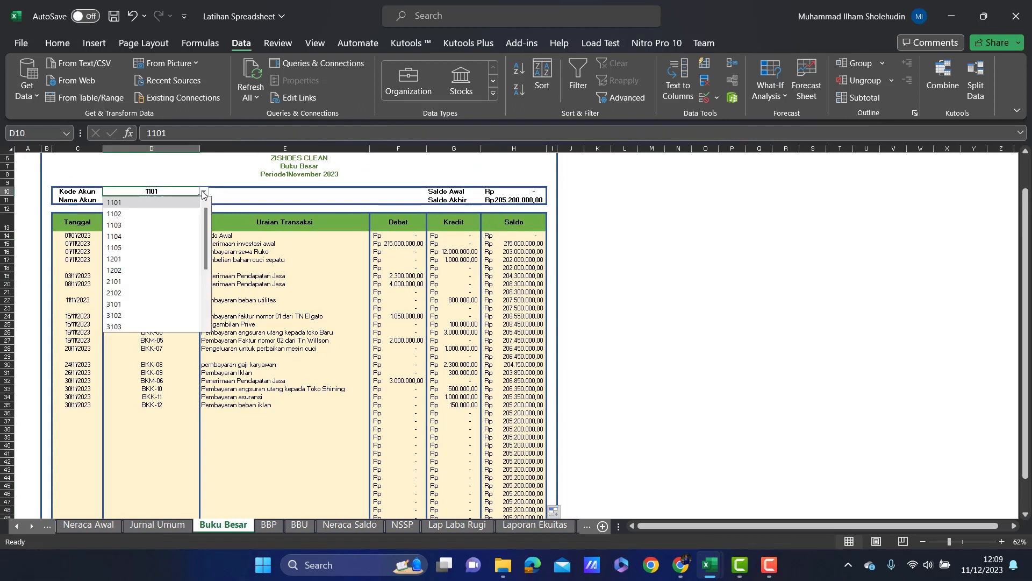
click(139, 247)
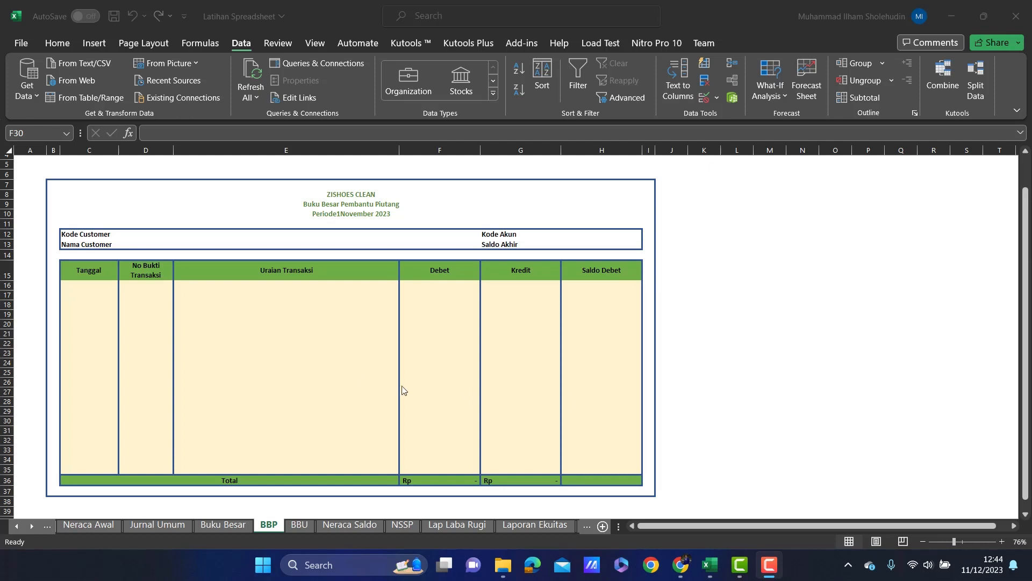
Apply list validation with the source C 01; C 02;C 03 to the Kode Customer cell E12 on the BBP sheet.
click(142, 272)
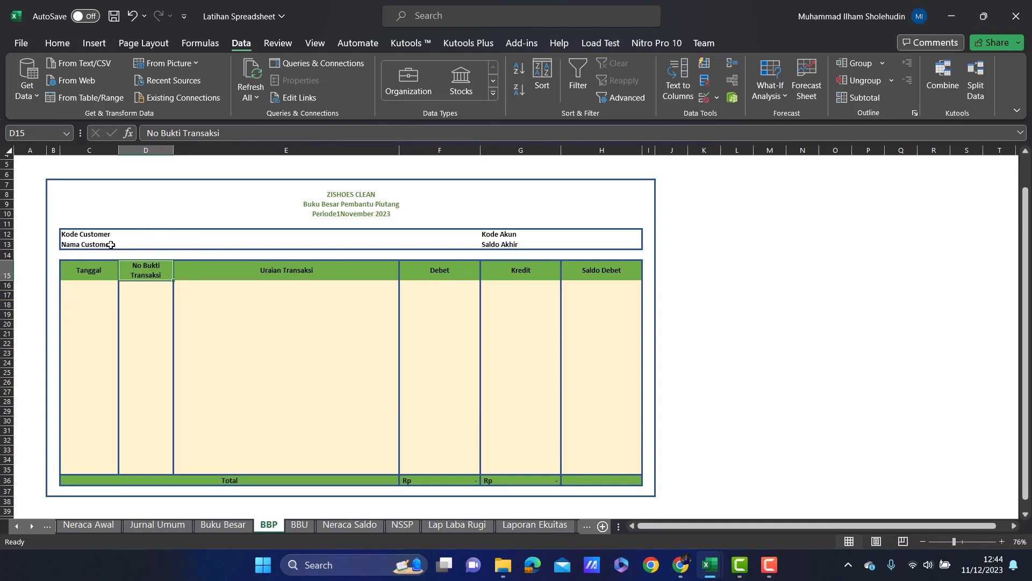
click(514, 235)
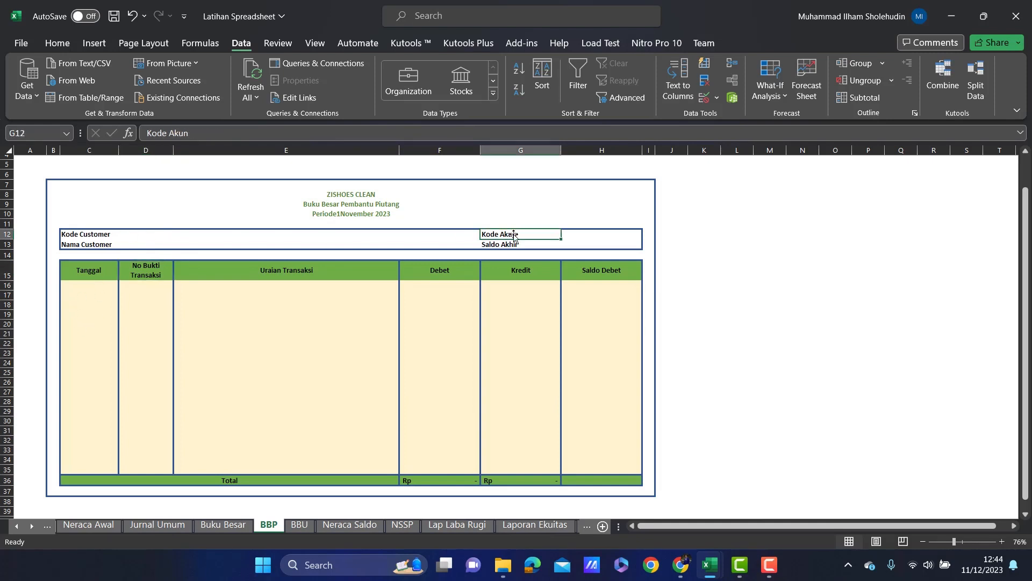
click(129, 235)
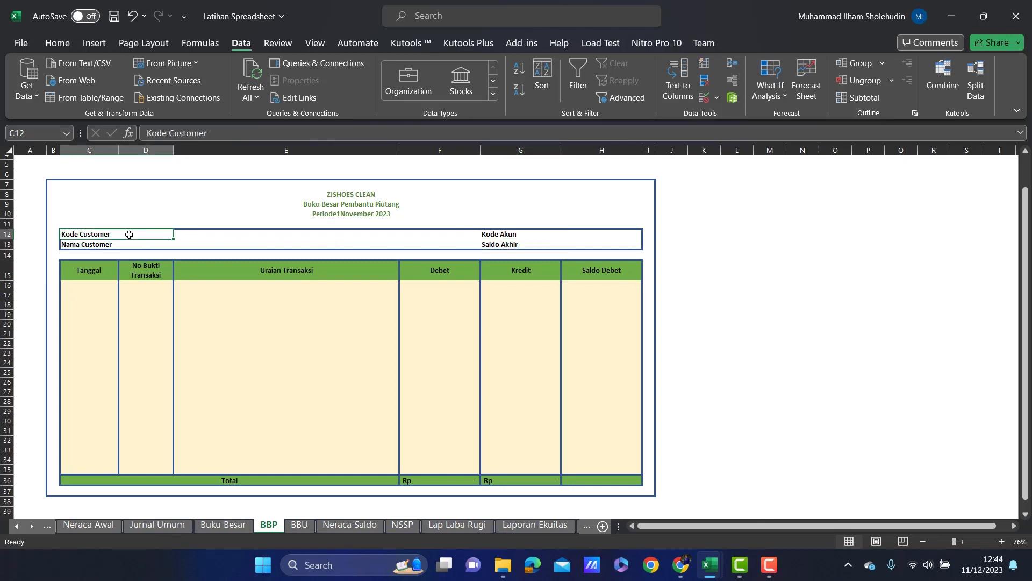
click(185, 234)
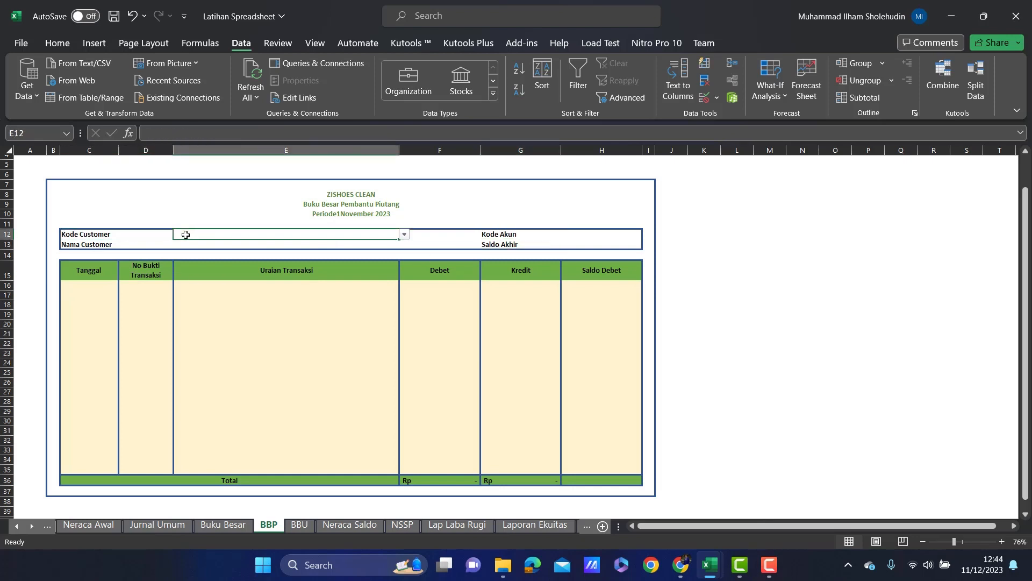
click(717, 98)
click(724, 117)
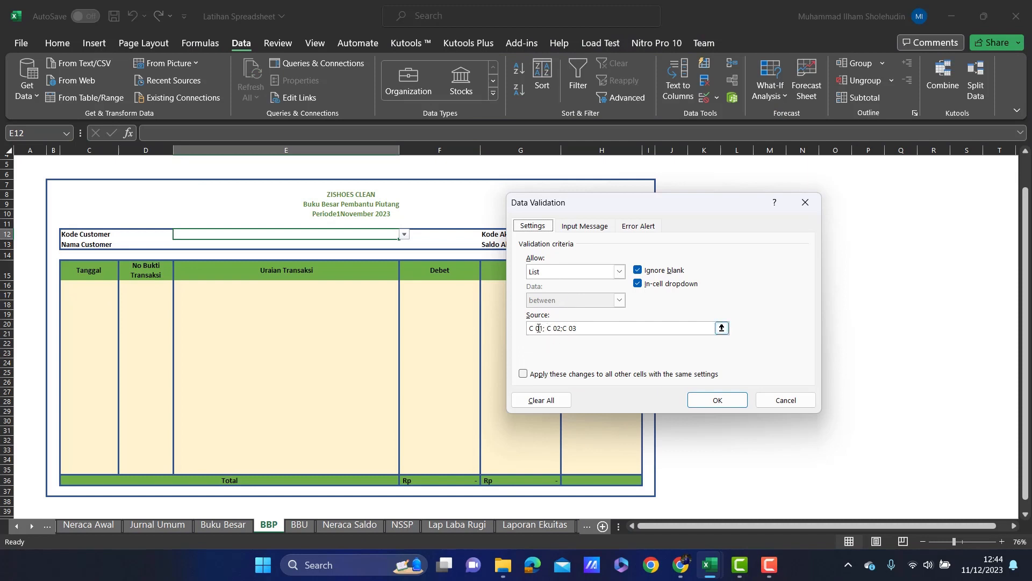
click(717, 400)
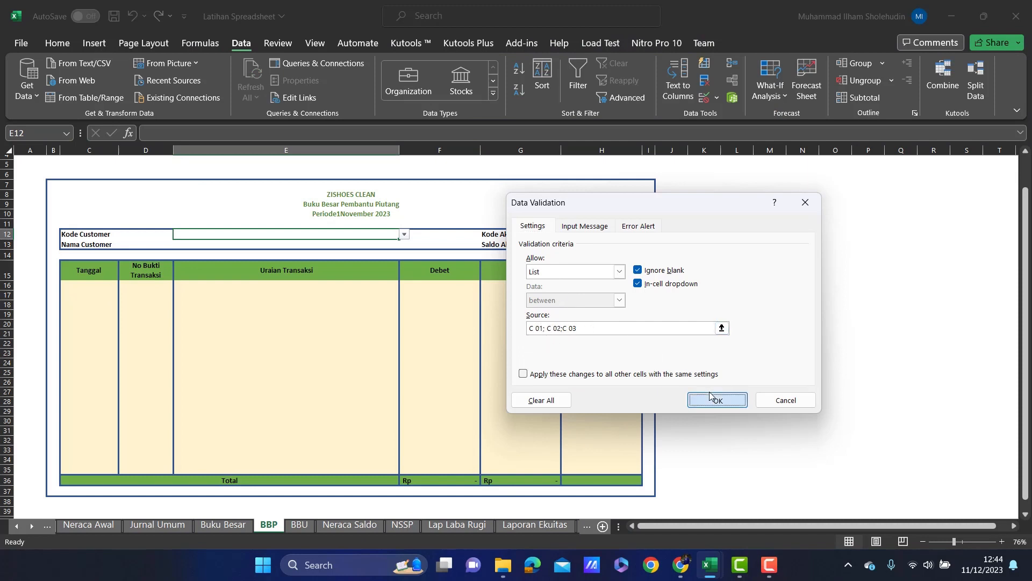
Choose C 01 as the Kode Customer in E12 from its dropdown.
drag(708, 391, 342, 241)
click(321, 233)
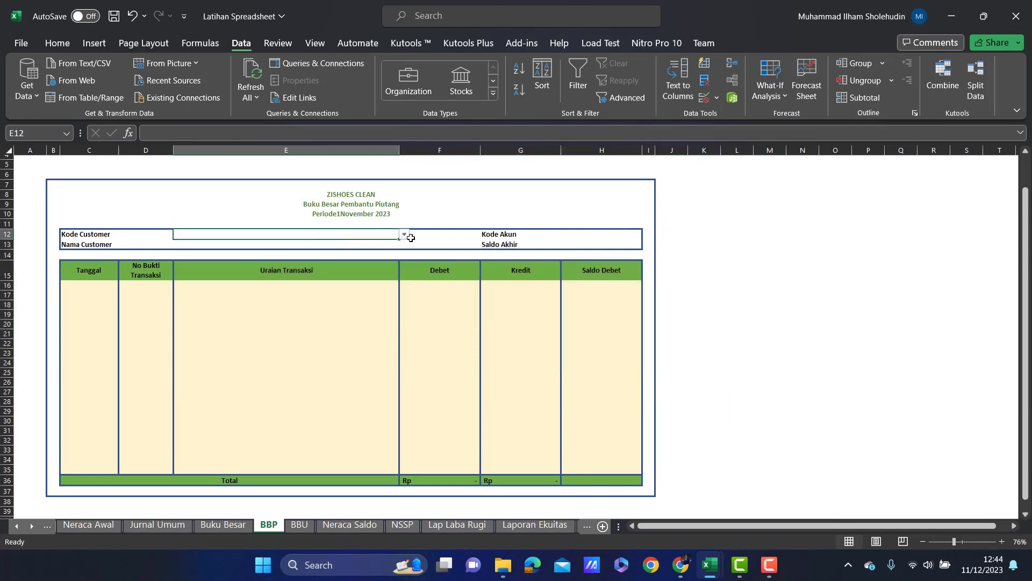
click(404, 235)
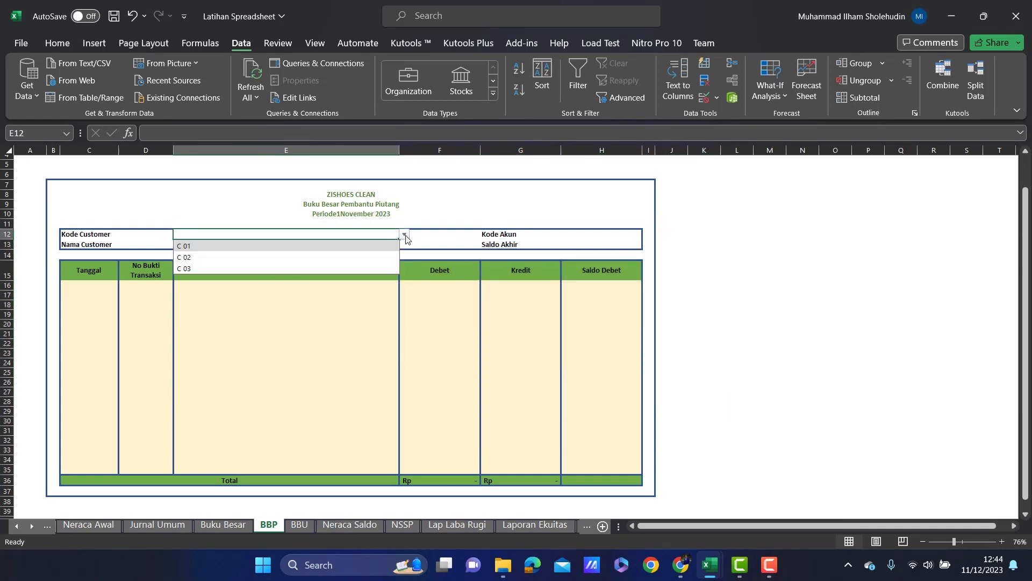
click(347, 246)
Look up Nama Customer in E13 with =VLOOKUP(E12;'Customer&Supplier'!B10:D14;2;0).
click(269, 242)
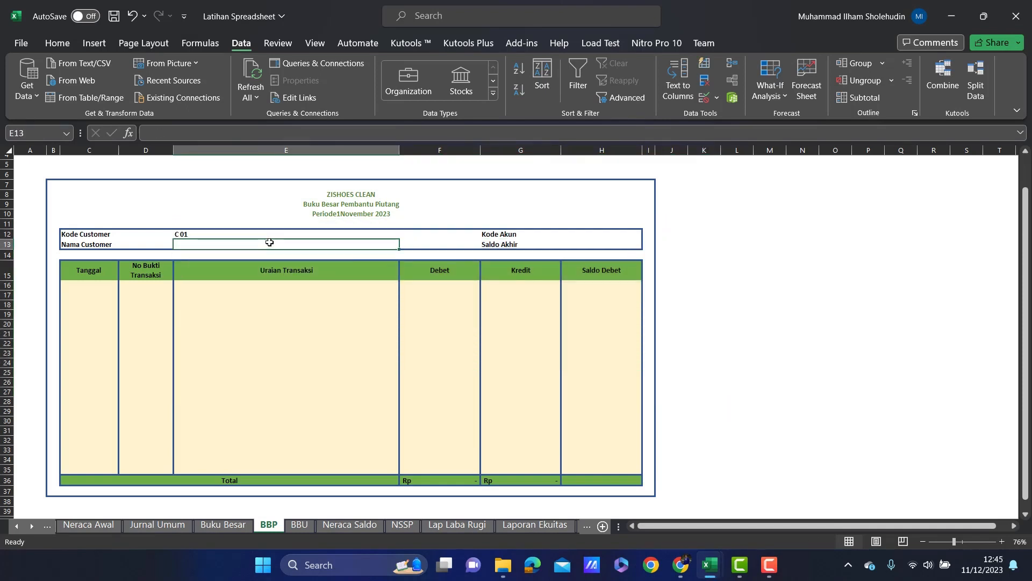
text(=)
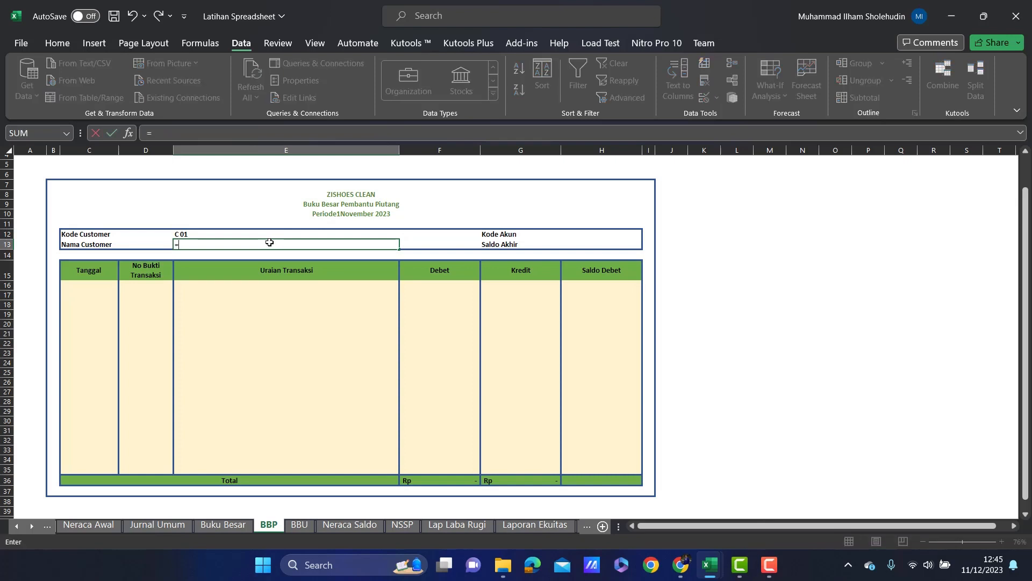
key(ctrl+v)
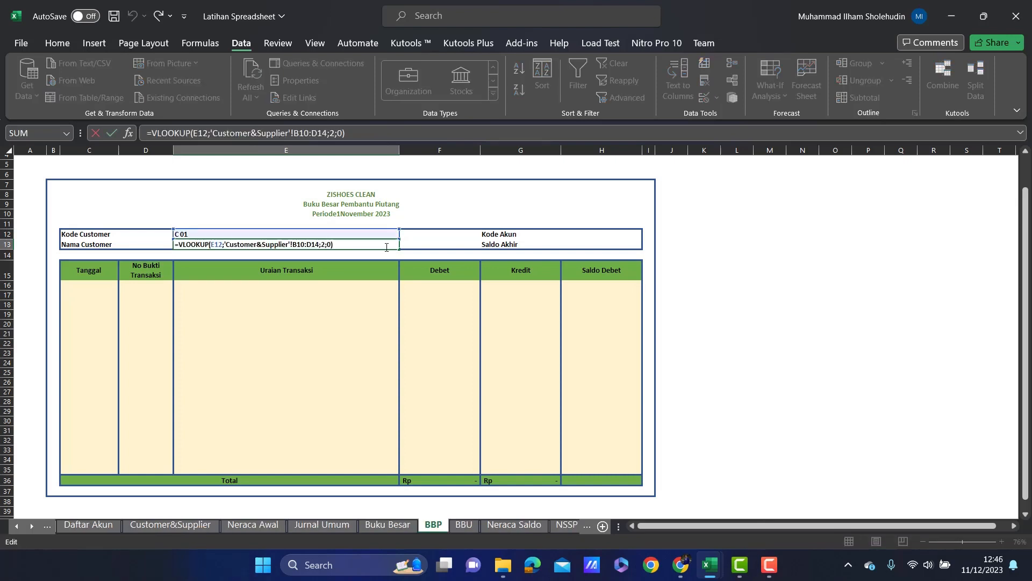
key(Return)
Enter 1102 as the Kode Akun in H12 and link Saldo Akhir in H13 to the last Saldo Debet cell, H35.
click(544, 235)
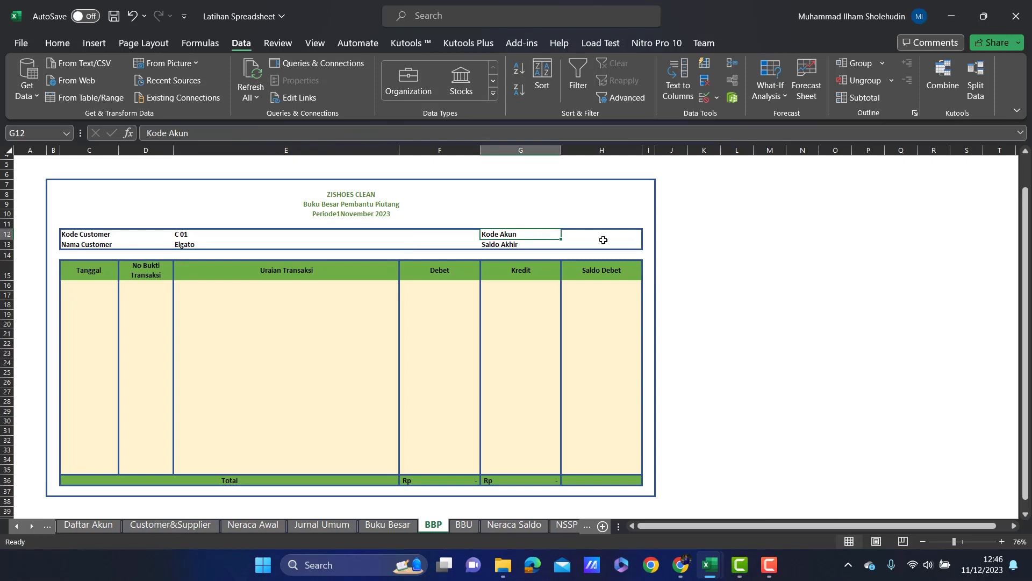
click(601, 235)
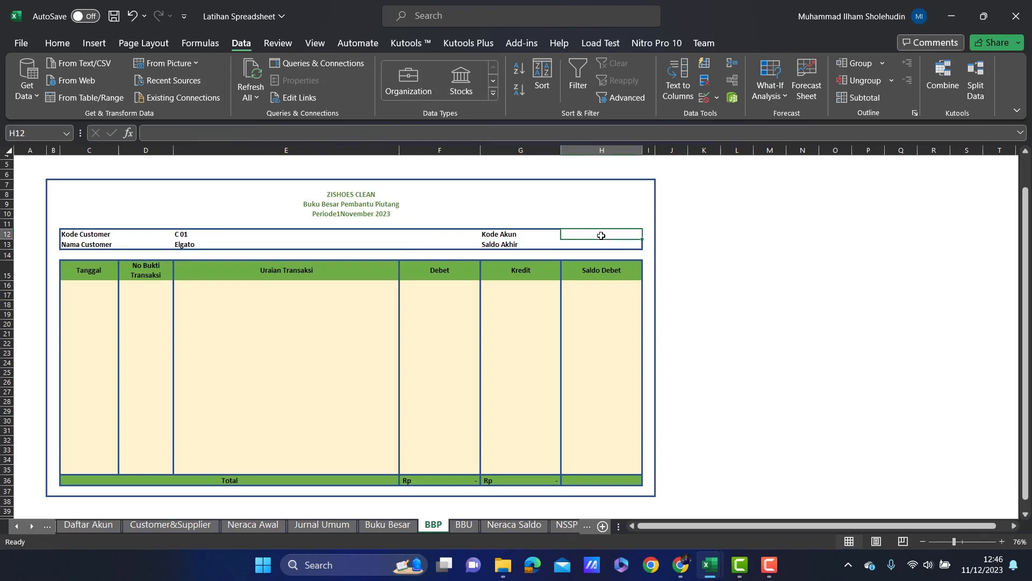
text(1102)
key(Return)
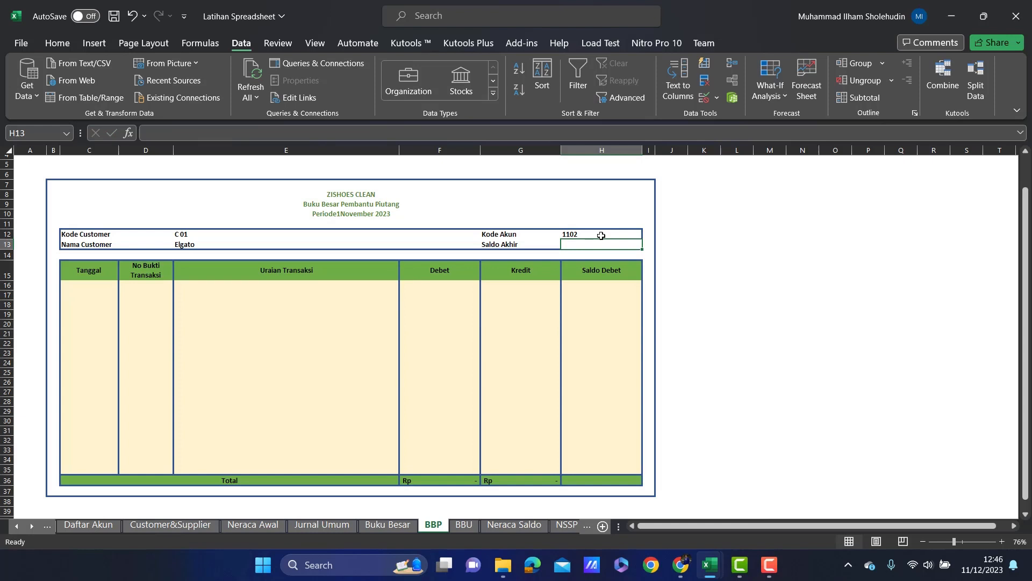
text(=)
click(594, 470)
key(Return)
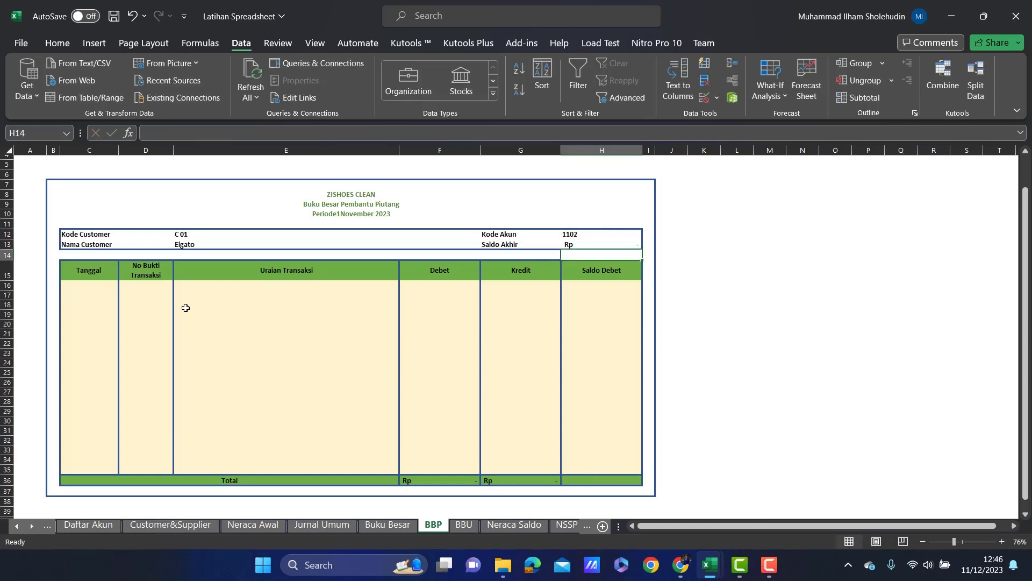
Enter the opening row 16 with the date 01/01/2023 and the description Saldo Awal.
click(94, 284)
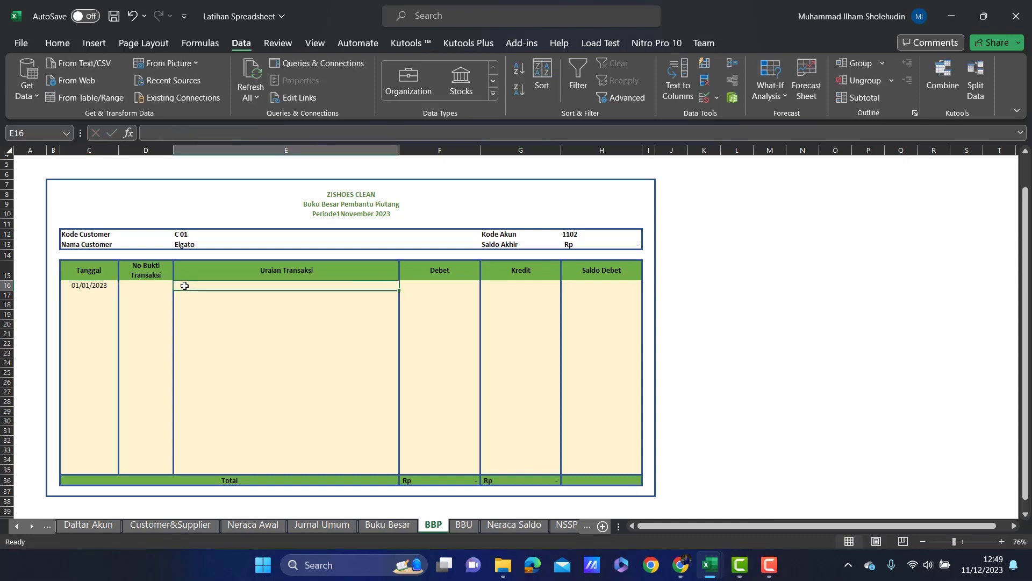
text(Saldo Awal)
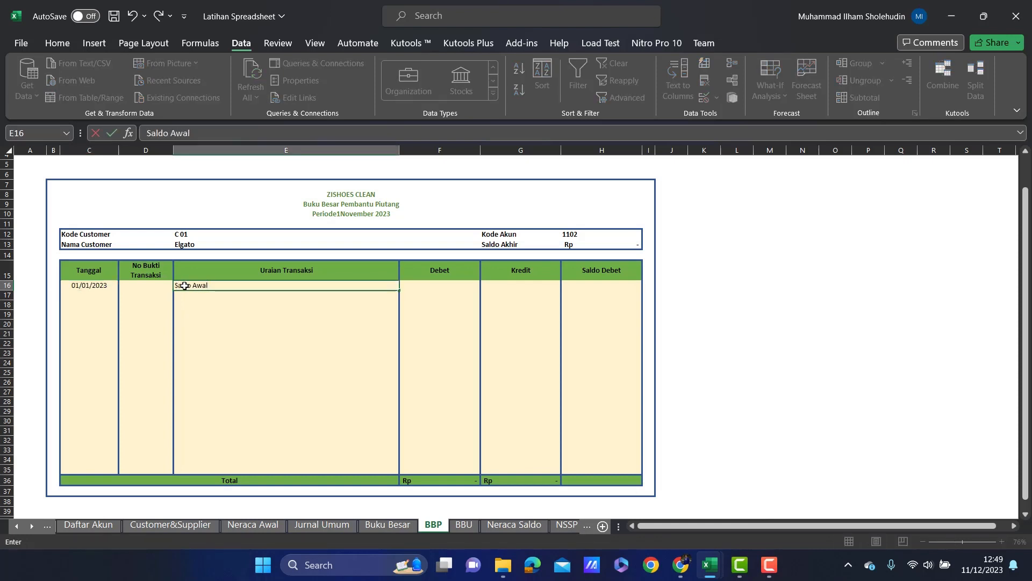
click(144, 285)
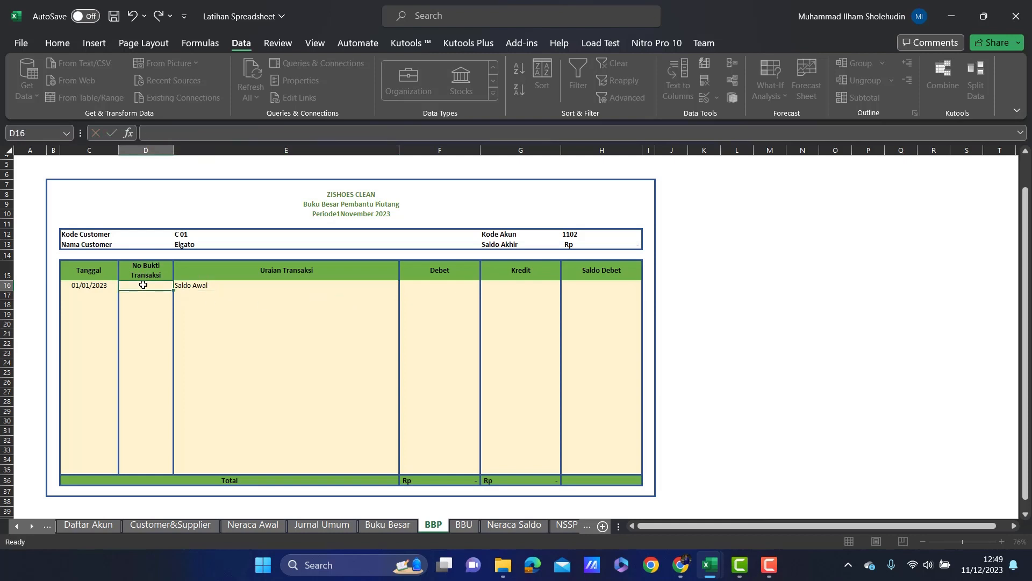
Look up the opening Debet amount in F16 with =VLOOKUP(E12;'Customer&Supplier'!B10:D14;3;0).
click(442, 285)
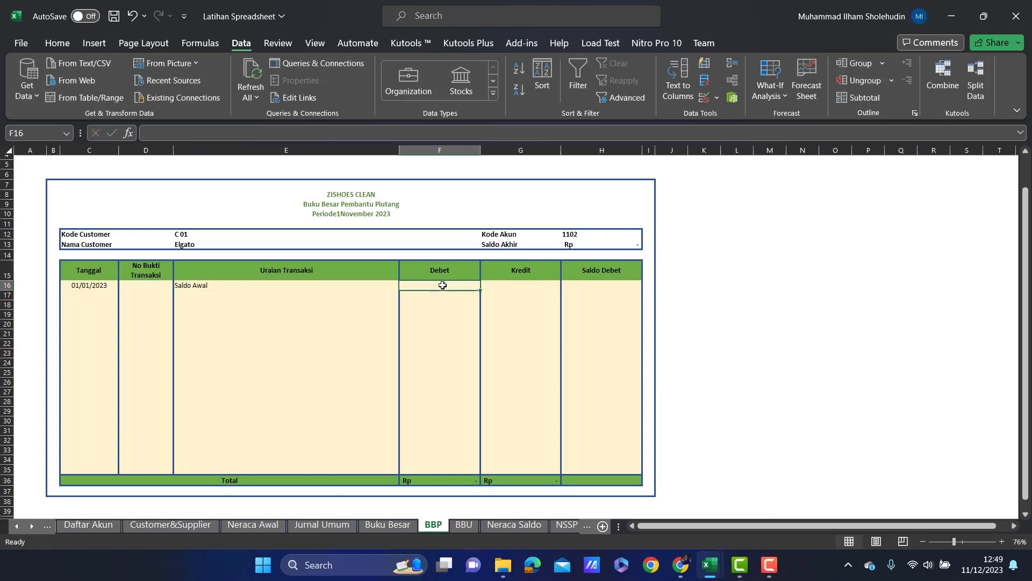
text(=)
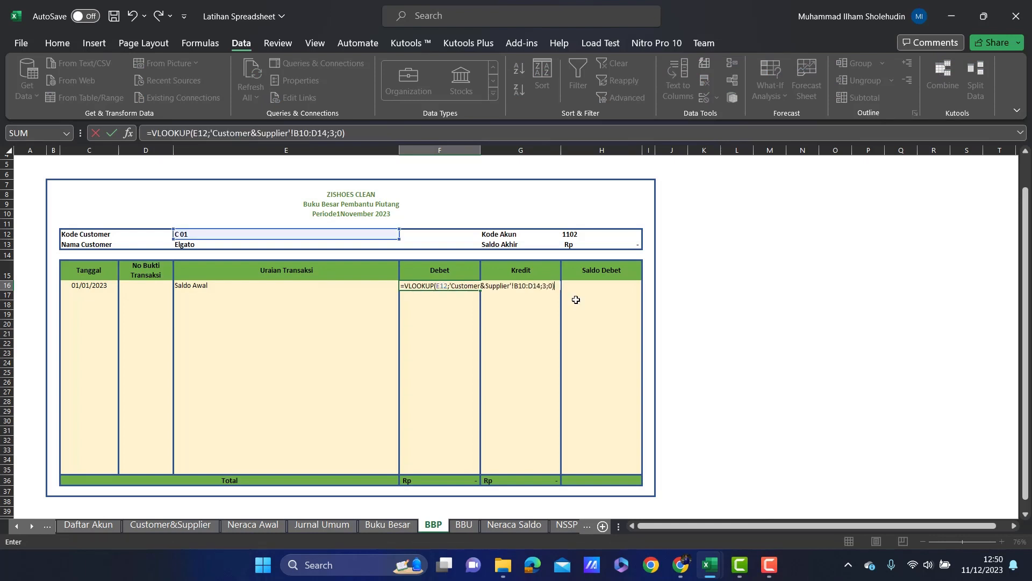
key(Return)
Set the opening Saldo Debet in H16 to =F16.
click(502, 287)
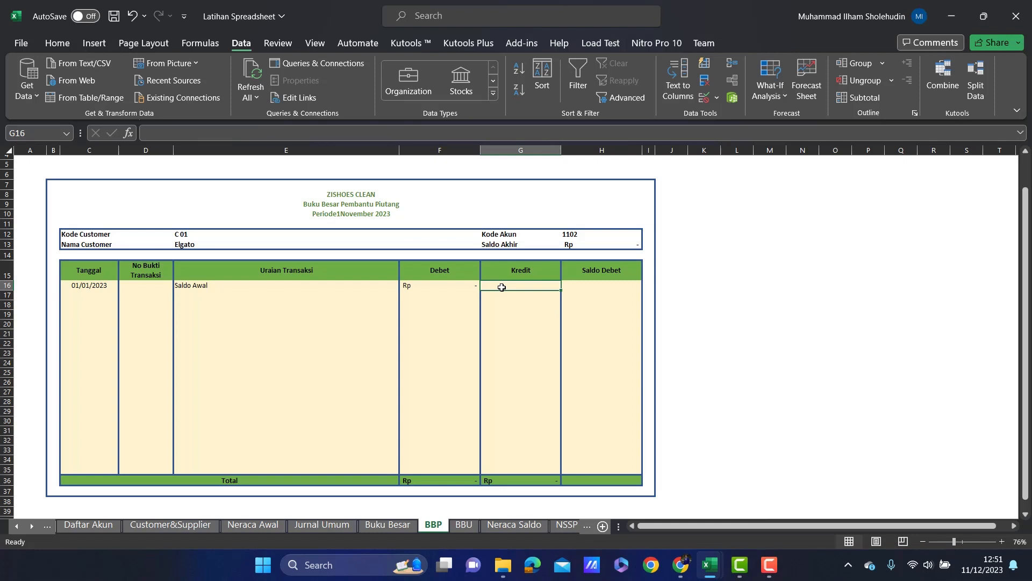
click(581, 283)
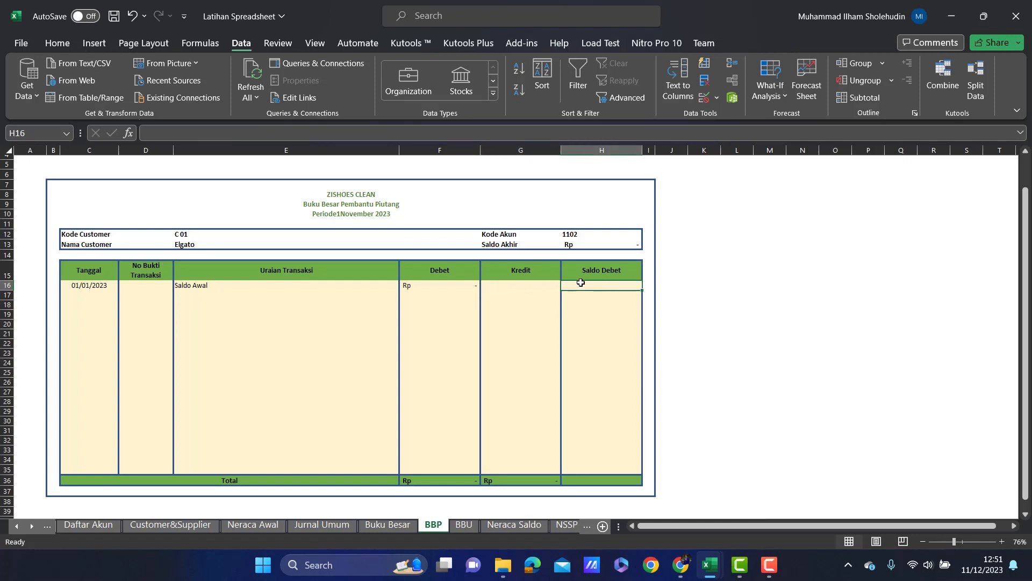
text(=F16)
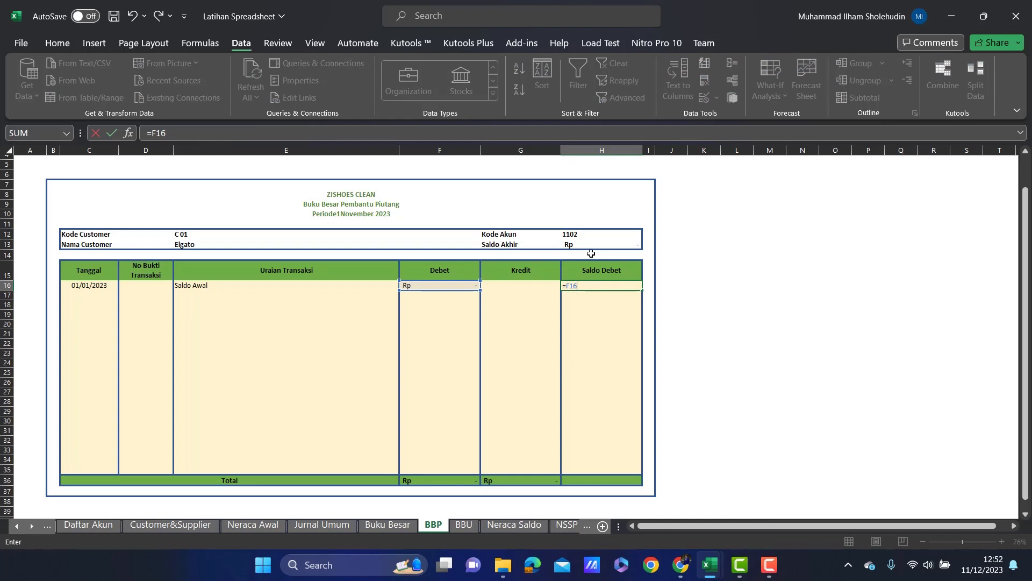
key(Return)
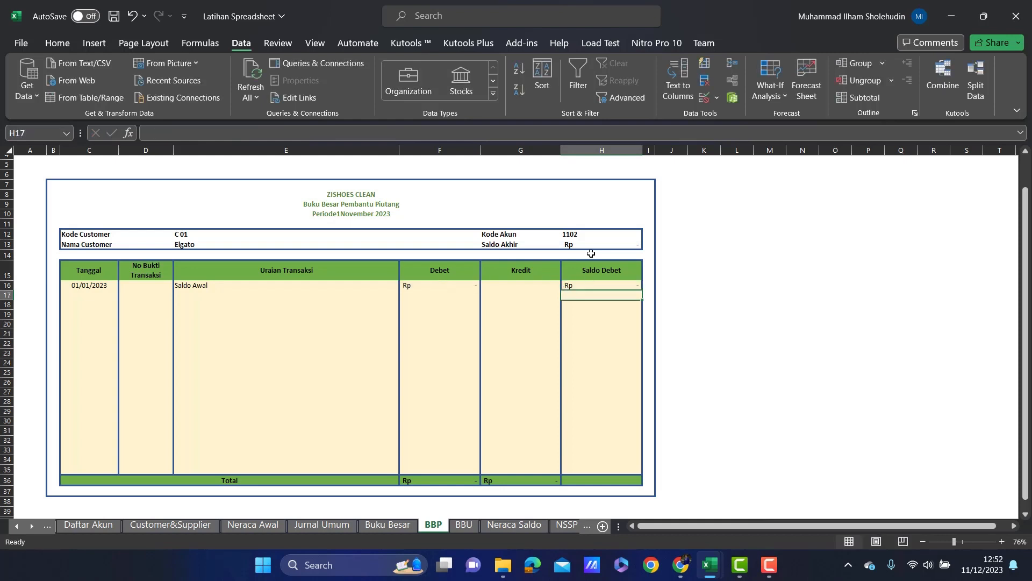
Enter the Tanggal formula =IF(D17=" ";" ";'Jurnal Umum'!B11) in C17.
click(81, 290)
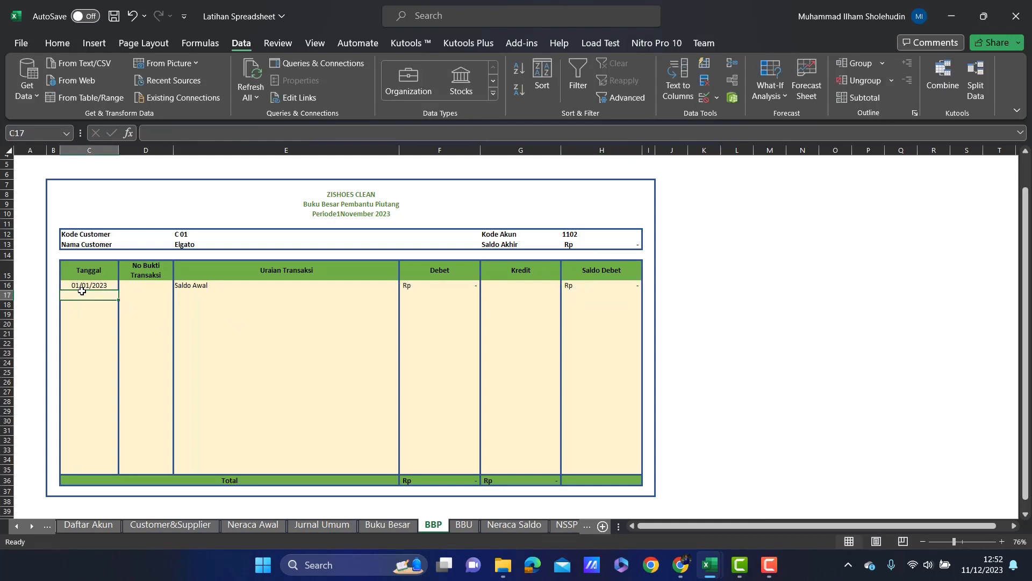
text(=)
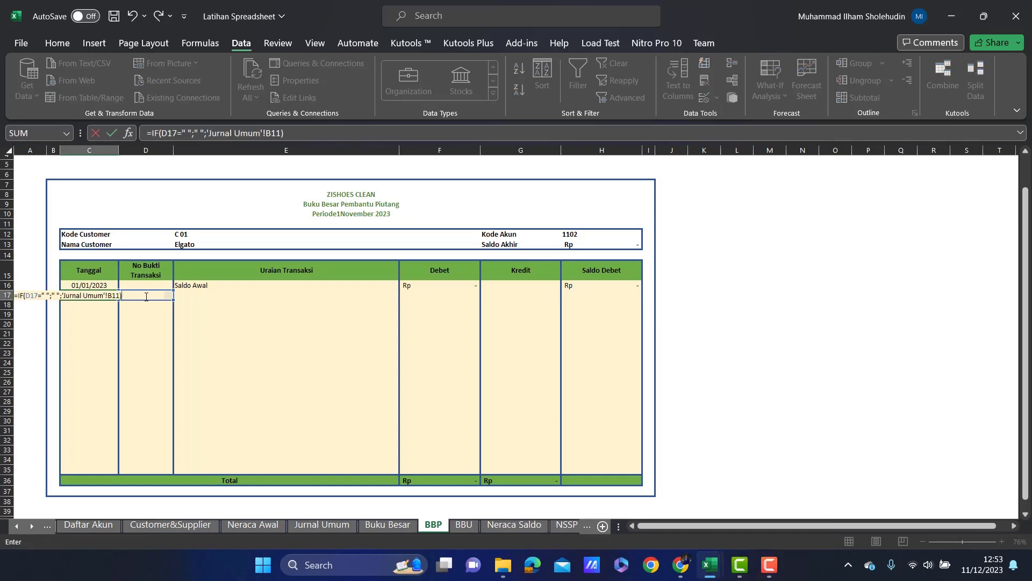
key(Return)
Enter the No Bukti Transaksi formula =IF(E17=" ";" ";'Jurnal Umum'!C11) in D17.
click(142, 296)
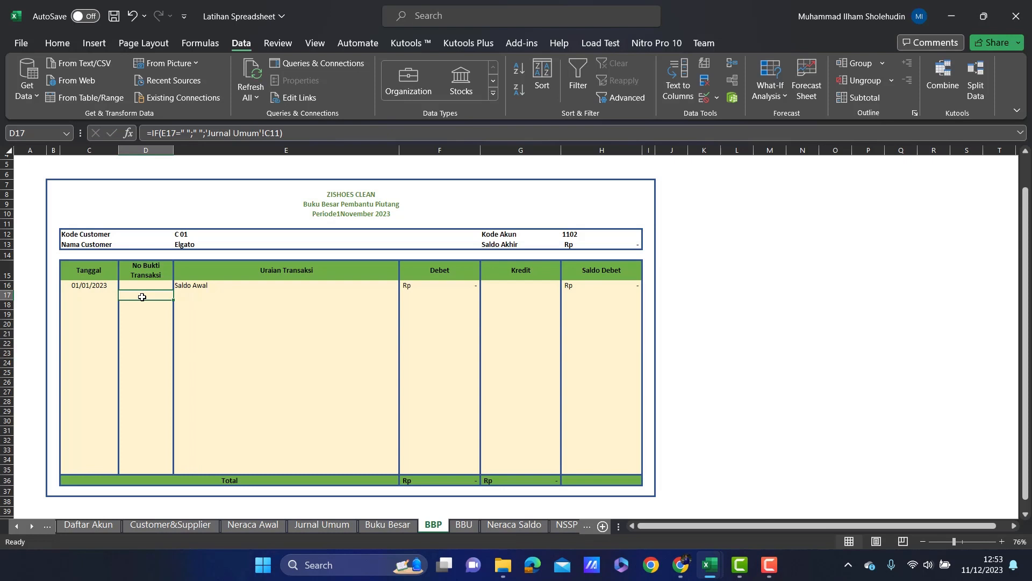
double_click(142, 297)
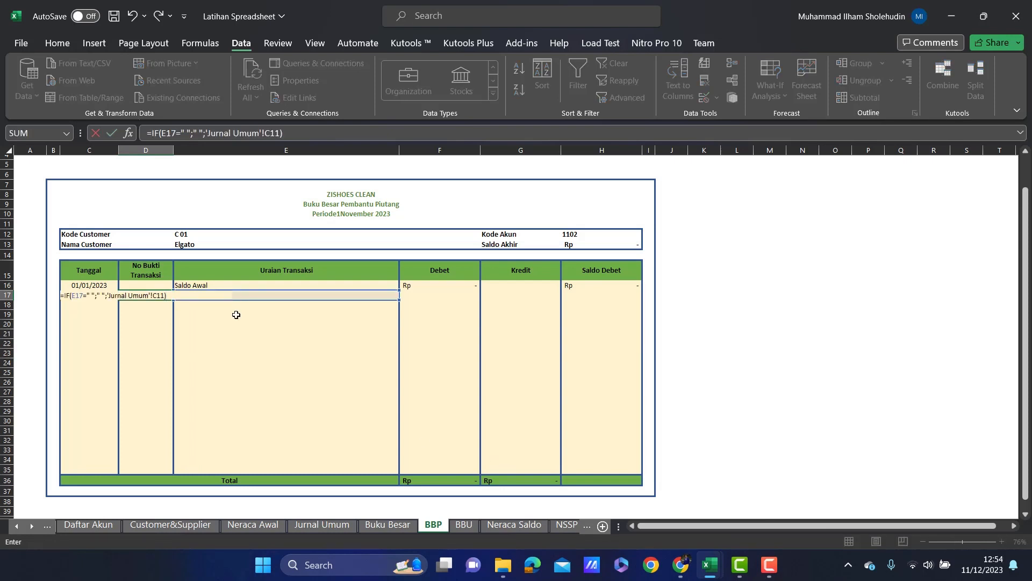
key(Return)
Enter the Uraian Transaksi formula =IF(F17-G17<>0;'Jurnal Umum'!E11;" ") in E17.
click(213, 297)
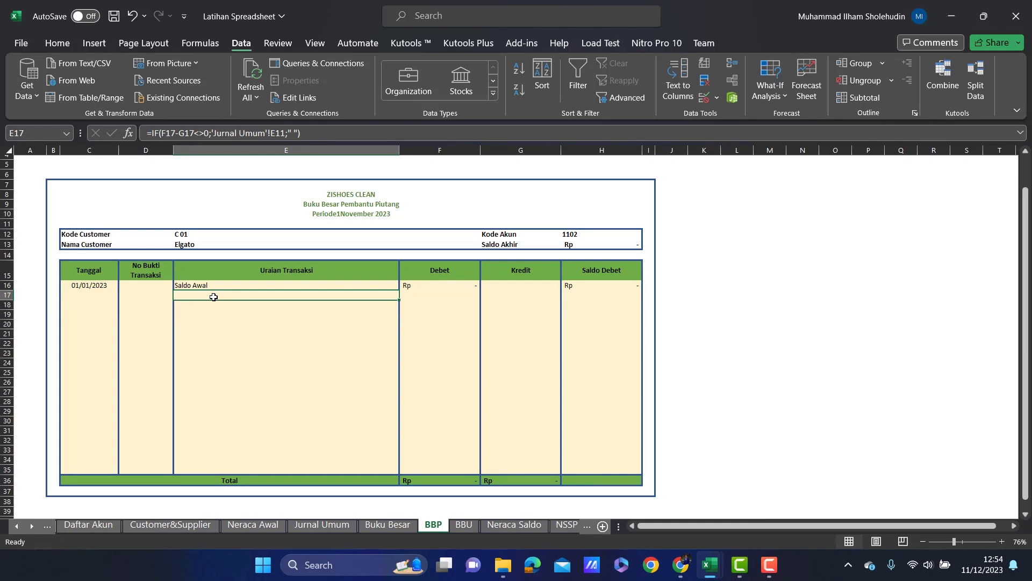
double_click(213, 297)
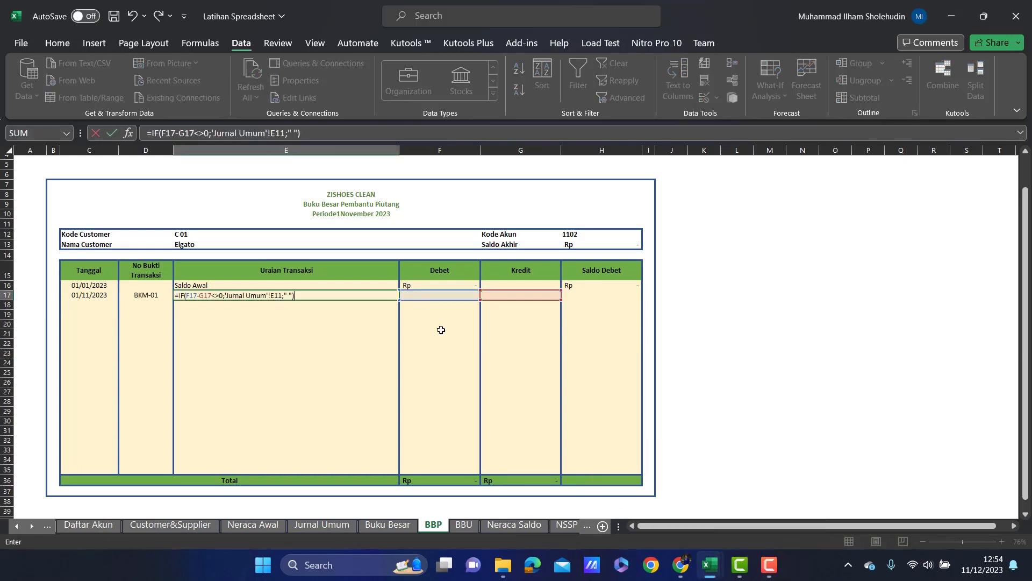
key(Return)
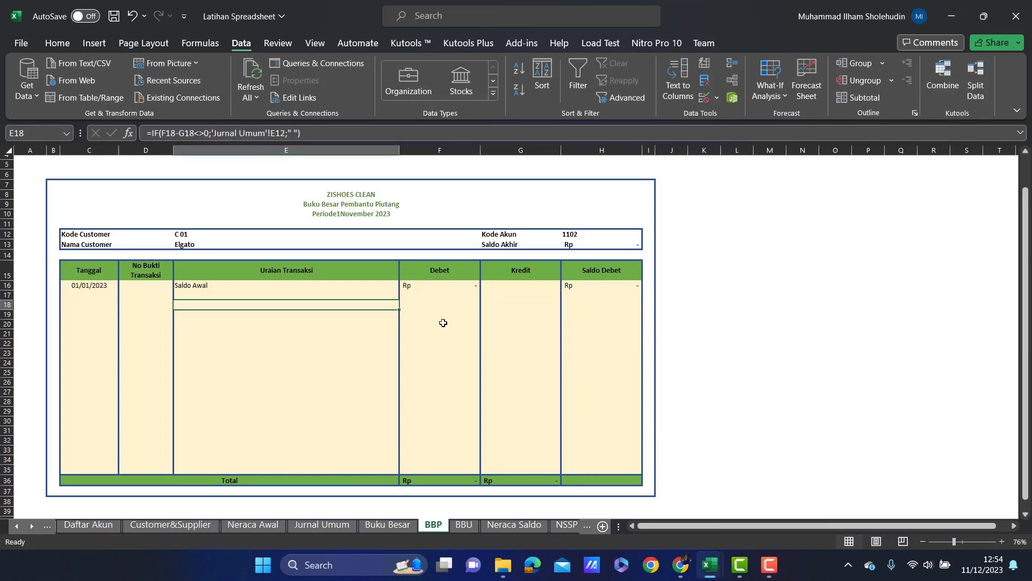
Enter the Debet formula =IF(AND($E$12='Jurnal Umum'!D11;BBP!$H$12='Jurnal Umum'!F11);'Jurnal Umum'!H11;0) in F17 and fill it down to F35.
click(434, 295)
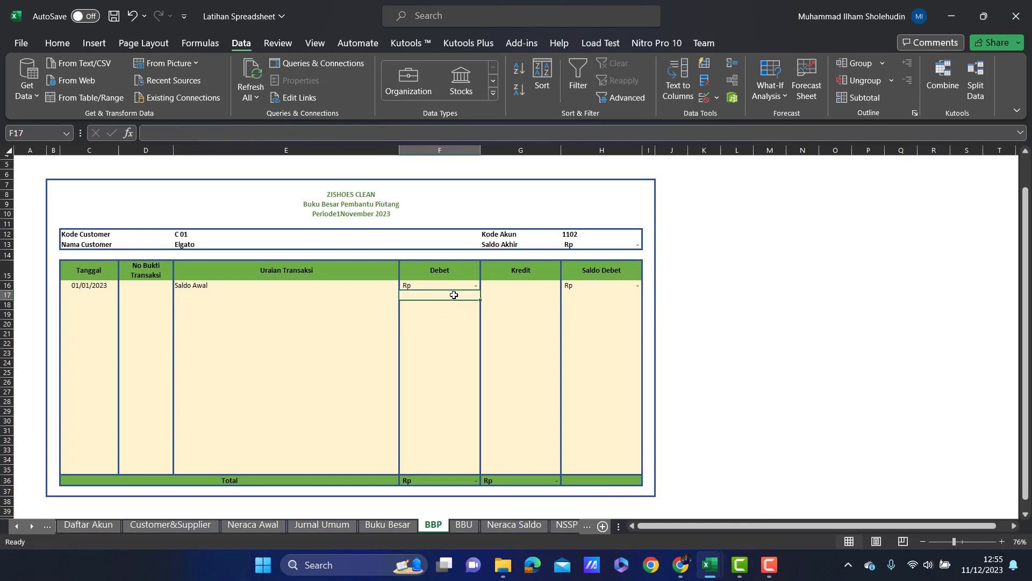
double_click(454, 294)
text(=IF(AND($E$12='Jurnal Umum'!D11;BBP!$H$12='Jurnal Umum'!F11);'Jurnal Umum'!H11;0))
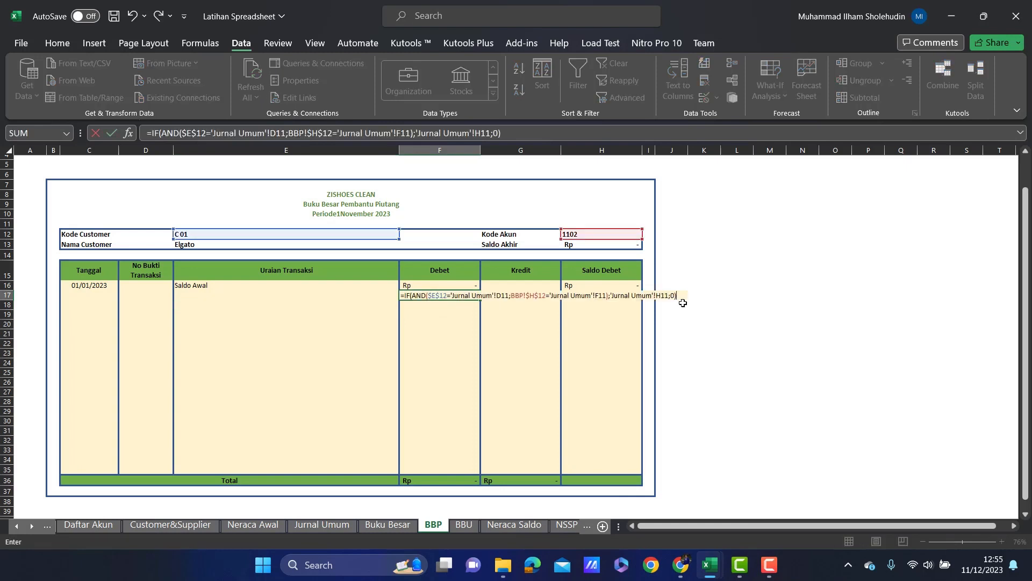
key(Return)
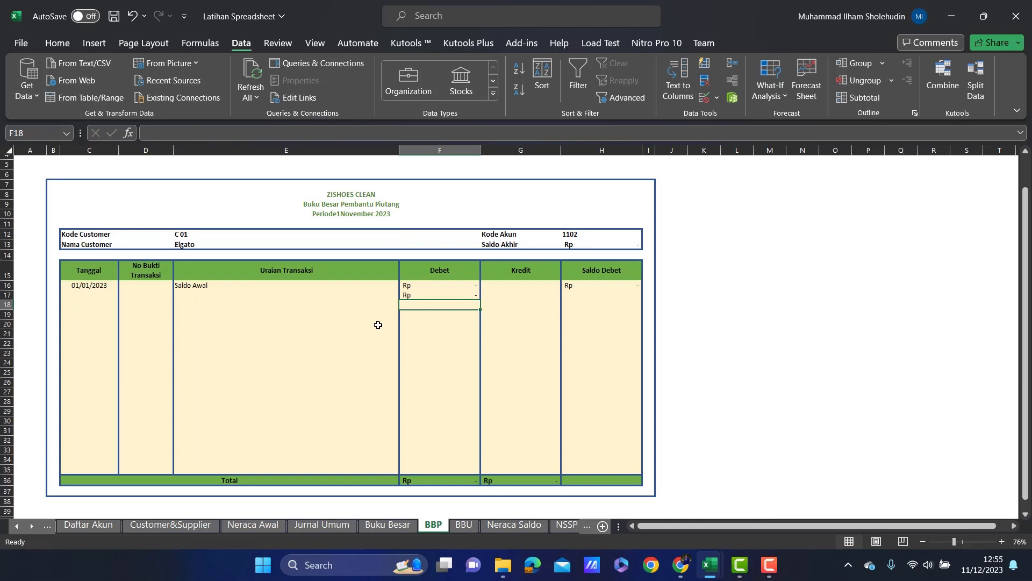
click(427, 295)
drag(480, 299, 478, 469)
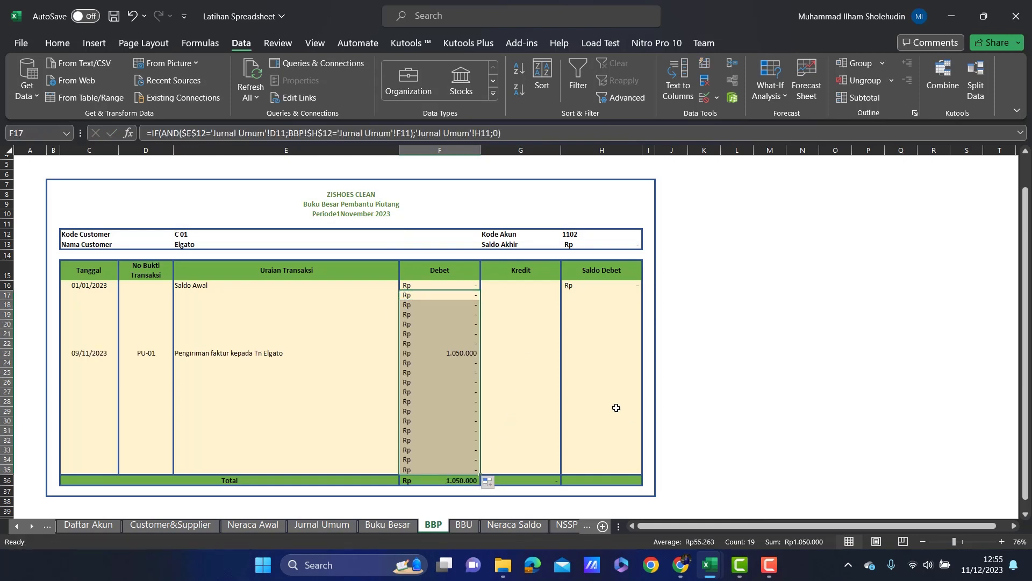
Enter the Kredit formula =IF(AND($E$12='Jurnal Umum'!D11;BBP!$H$12='Jurnal Umum'!I11);'Jurnal Umum'!K11;0) in G17 and fill it down to G35.
click(525, 299)
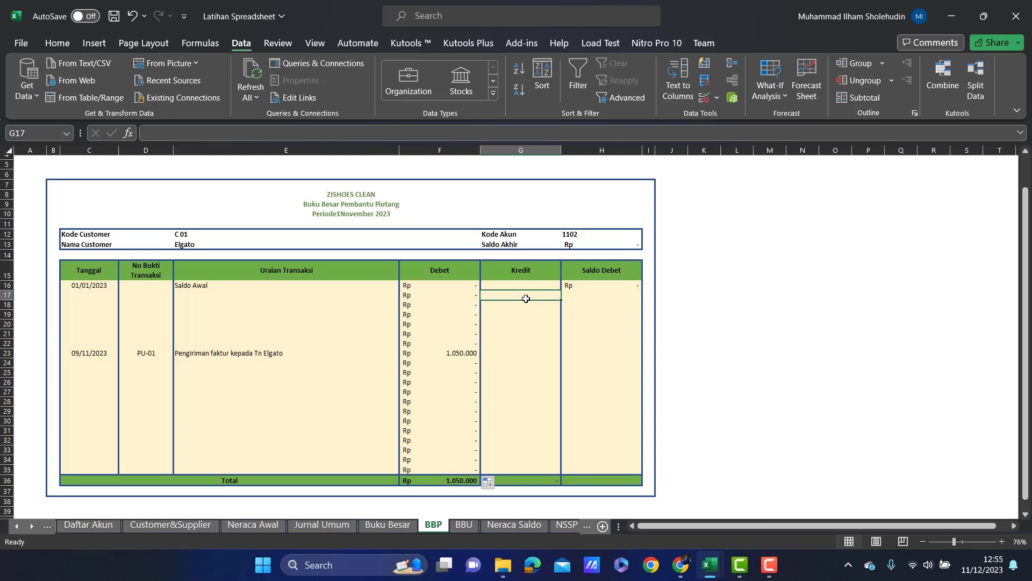
text(=)
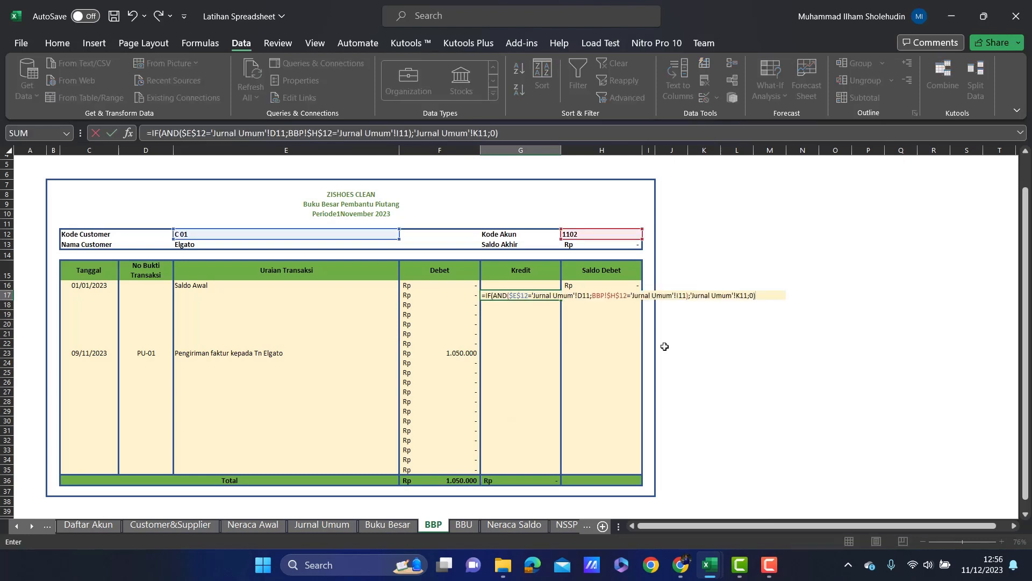
key(Return)
click(555, 295)
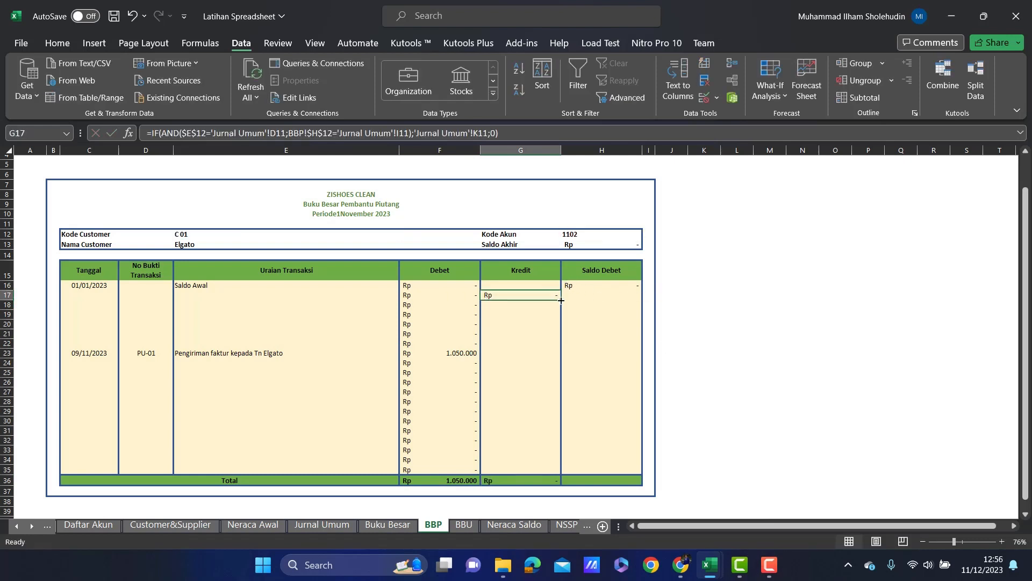
drag(561, 300, 563, 469)
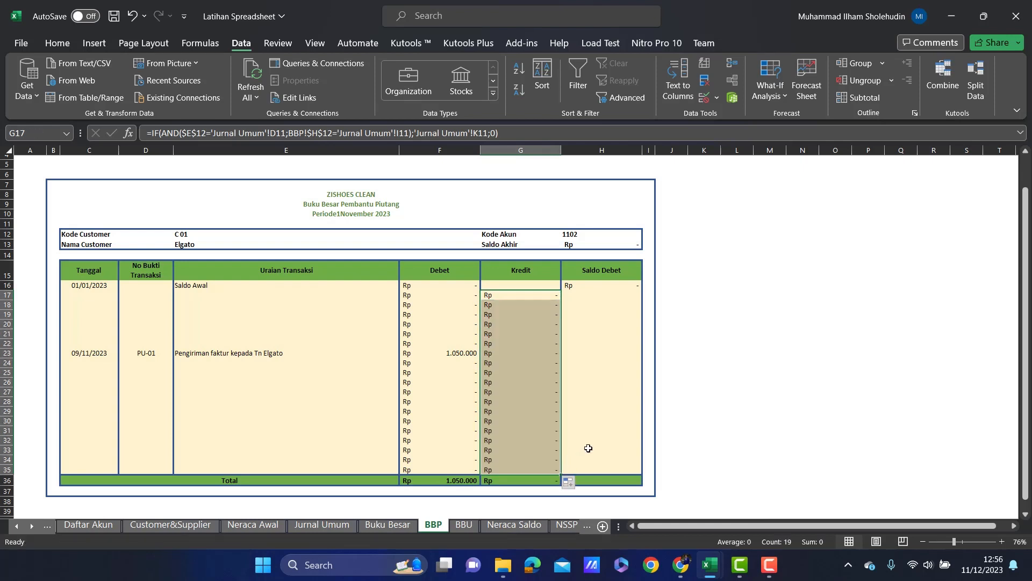
Enter the running Saldo Debet formula =H16+F17-G17 in H17 and fill it down to H35.
click(609, 296)
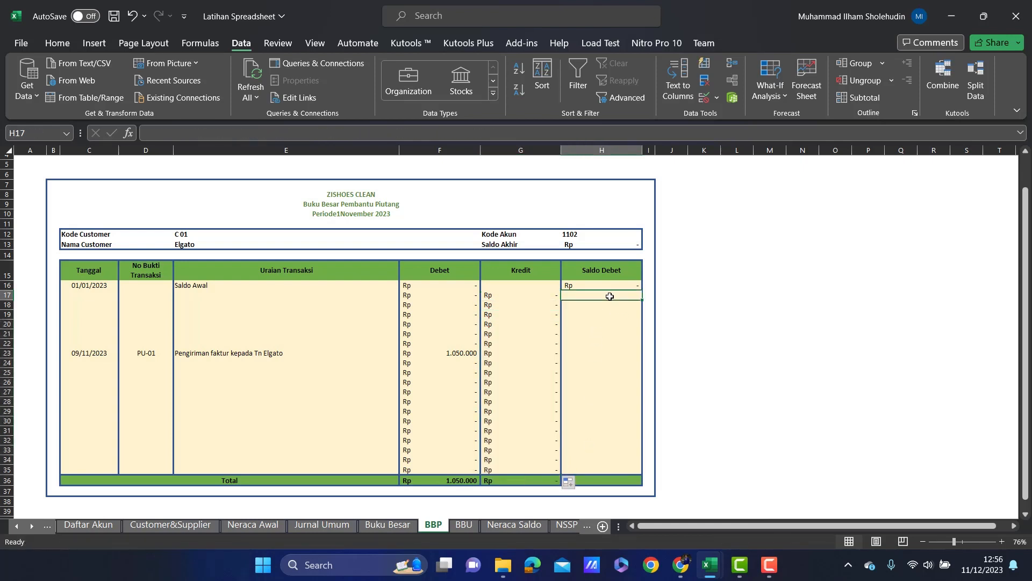
text(=H16+F17-G17)
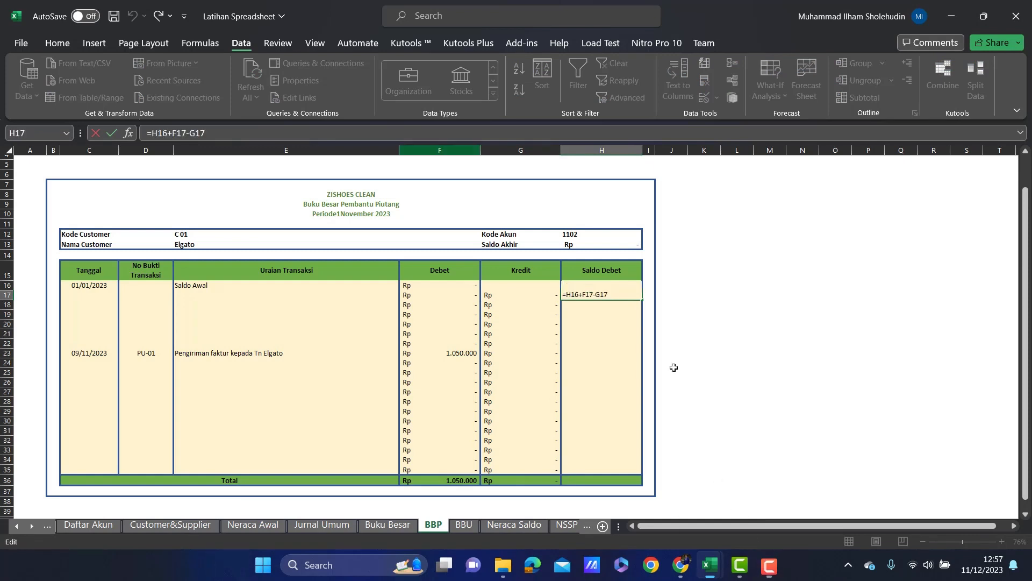
key(Return)
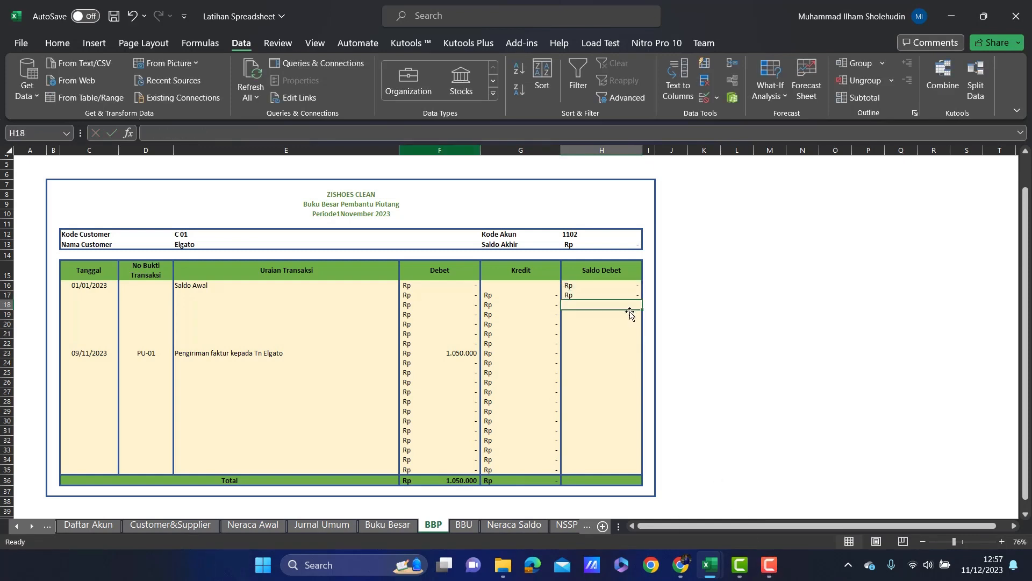
click(622, 294)
drag(643, 301, 640, 470)
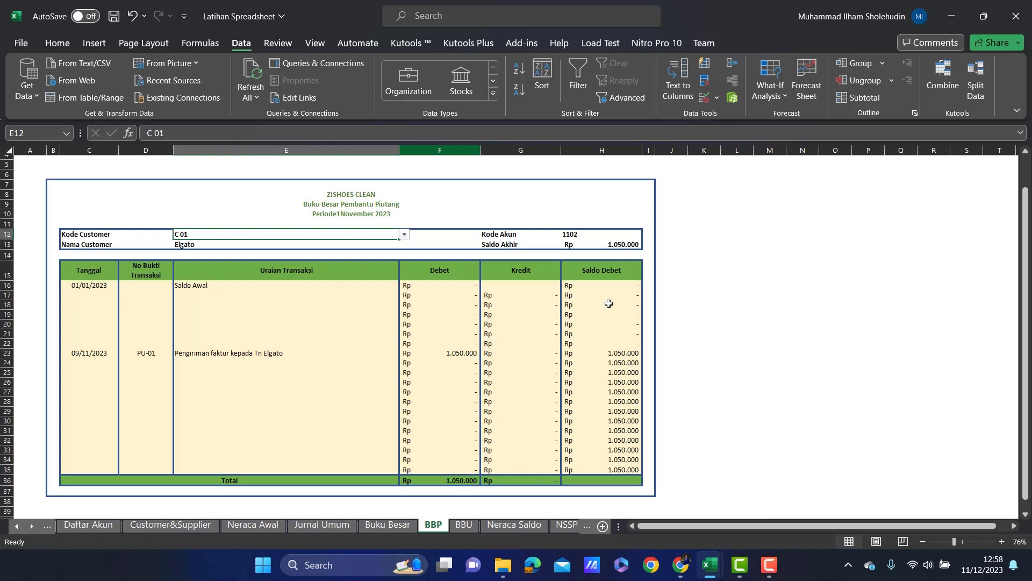
click(609, 304)
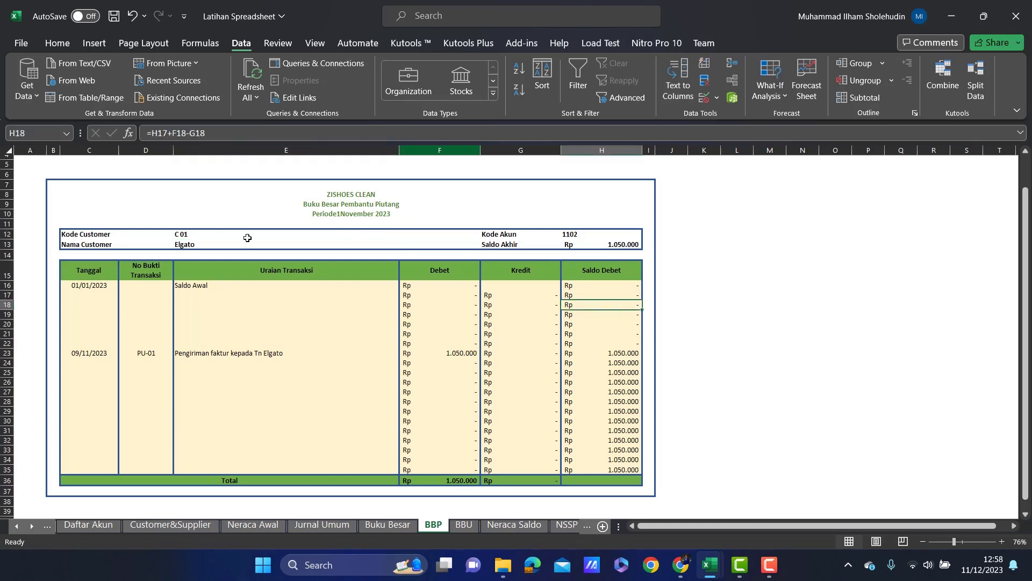
click(619, 243)
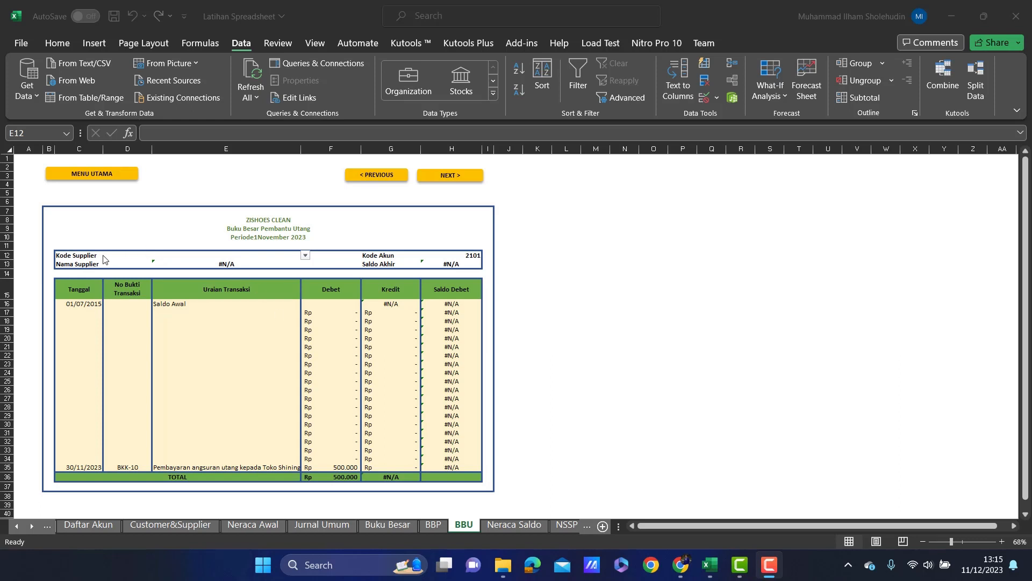
Add a list validation with source S 01;S 02 to the Kode Supplier cell E12 on the BBU sheet and choose S 01.
click(199, 256)
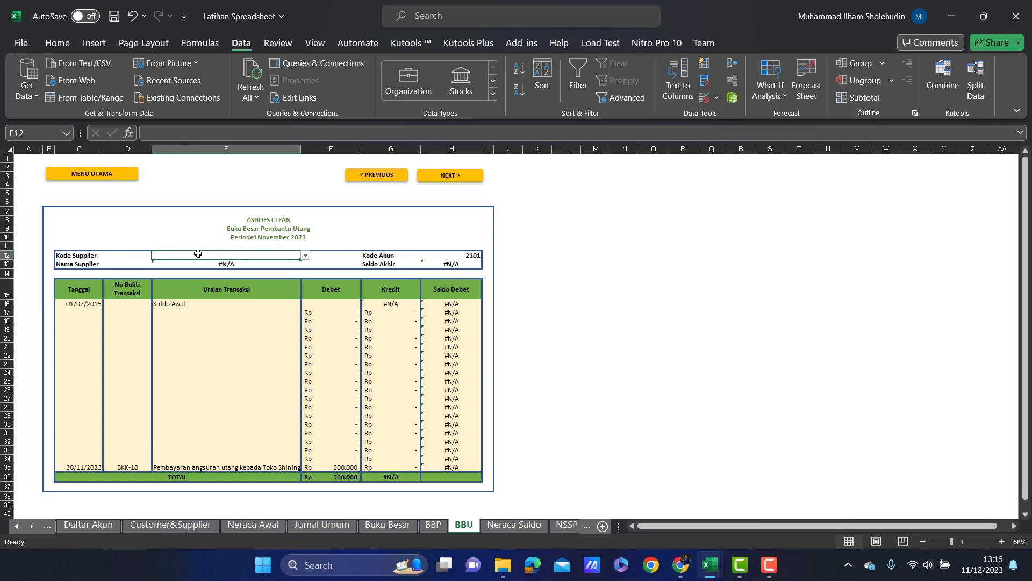
click(717, 97)
click(750, 118)
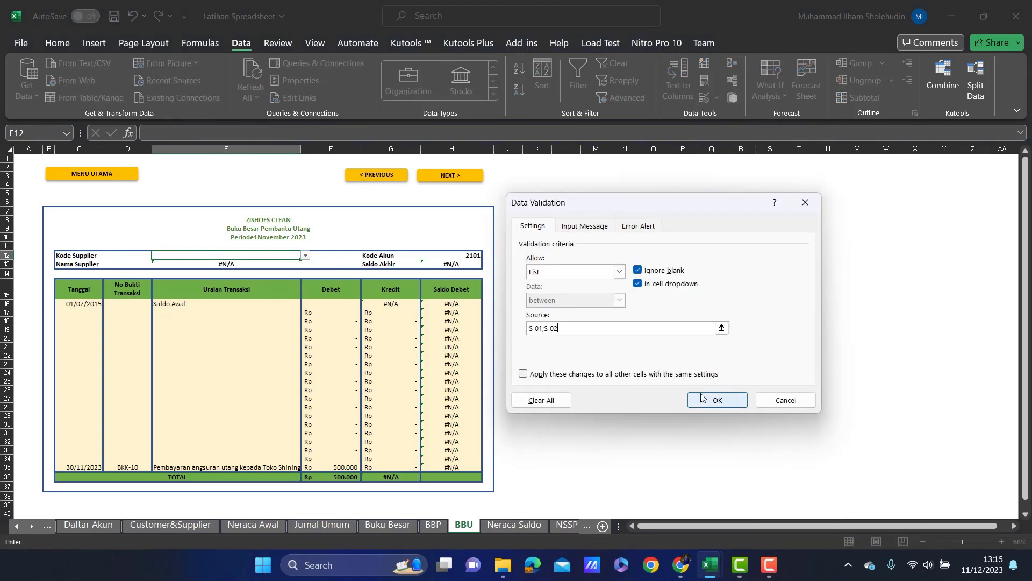
click(718, 400)
click(305, 256)
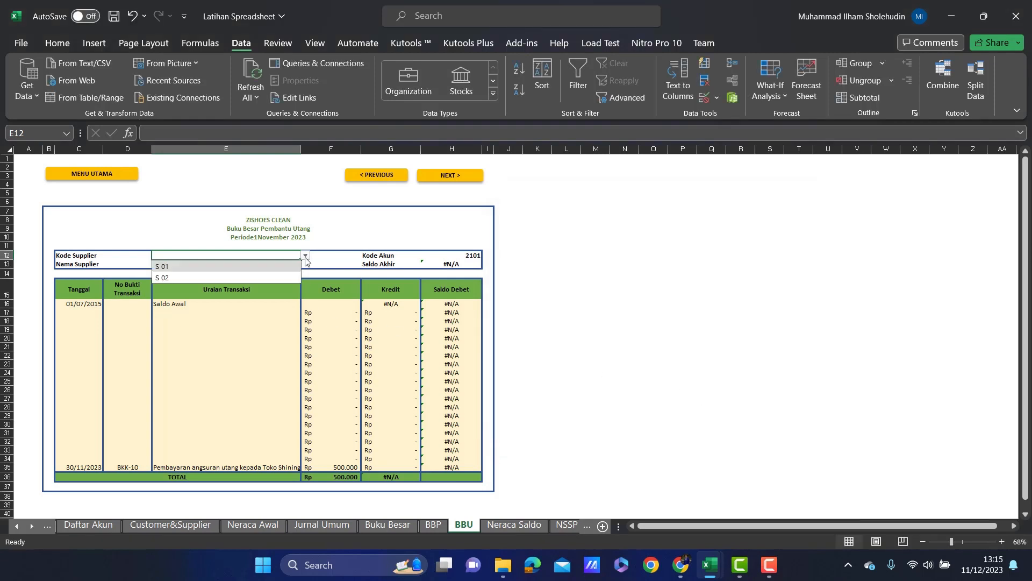
click(248, 266)
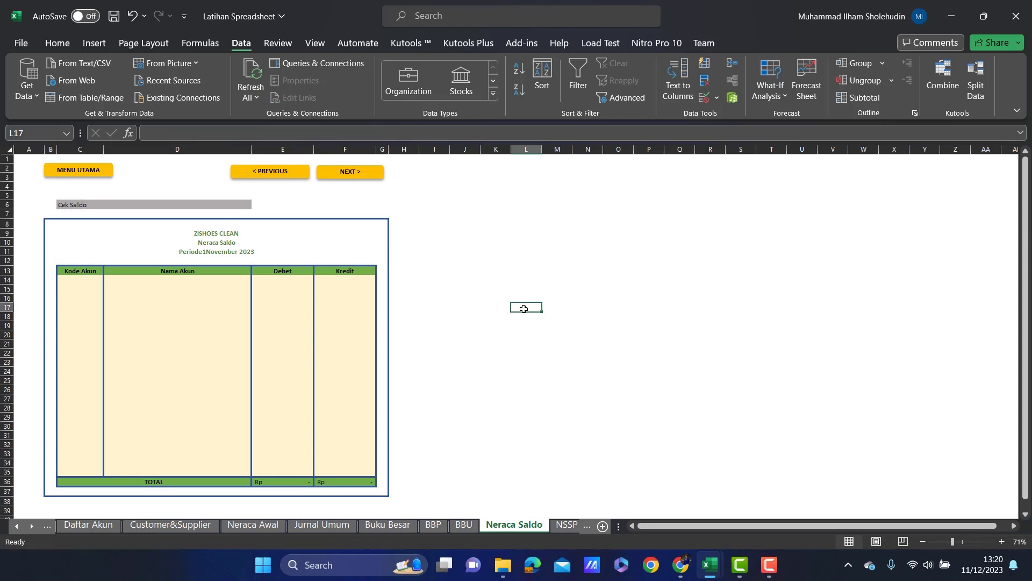
click(162, 272)
click(275, 270)
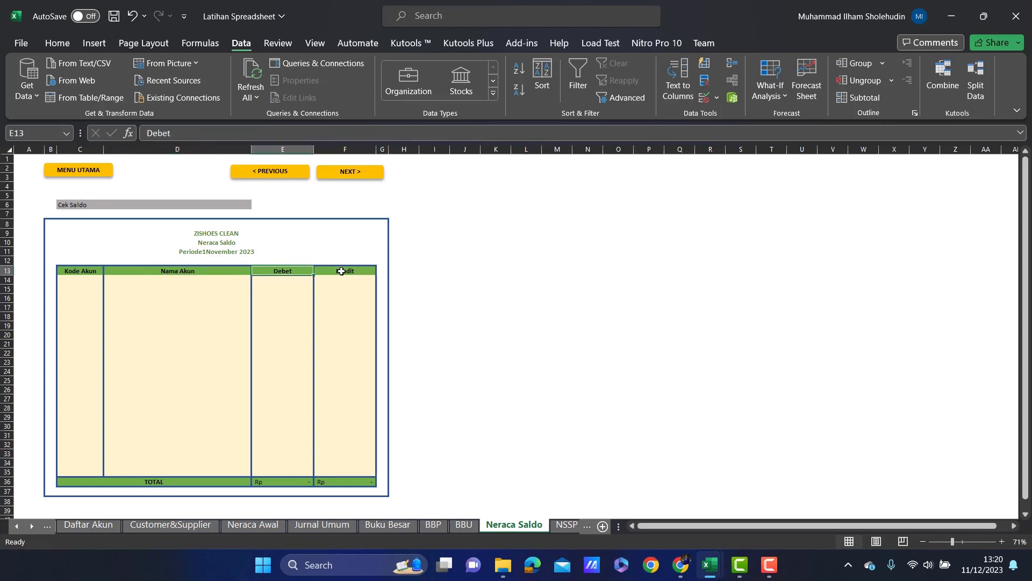
click(341, 271)
Link the first Kode Akun cell C14 on the Neraca Saldo sheet to ='Daftar Akun'!B9 and fill it down to C35.
click(81, 282)
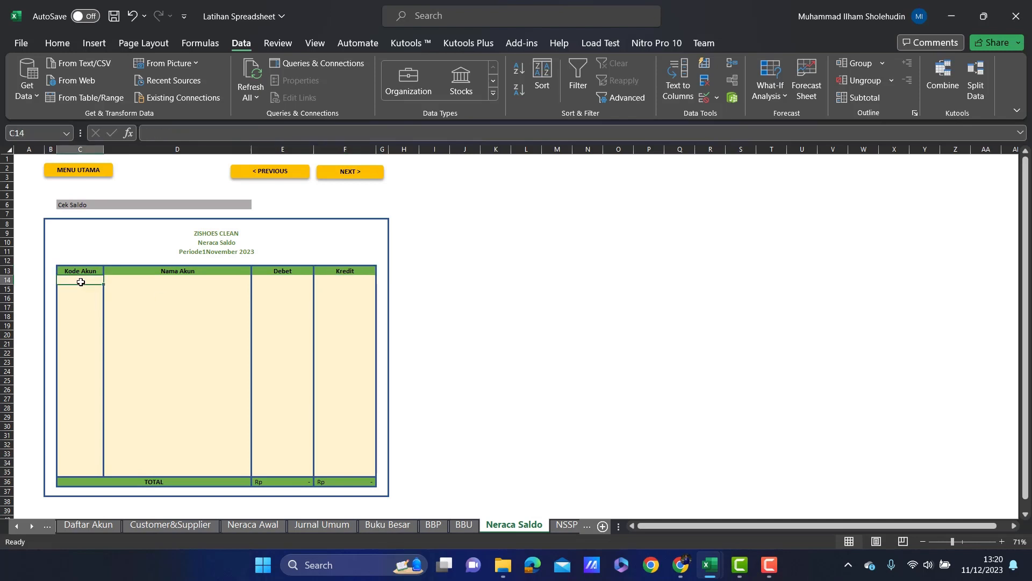
text(='Daftar Akun'!B9)
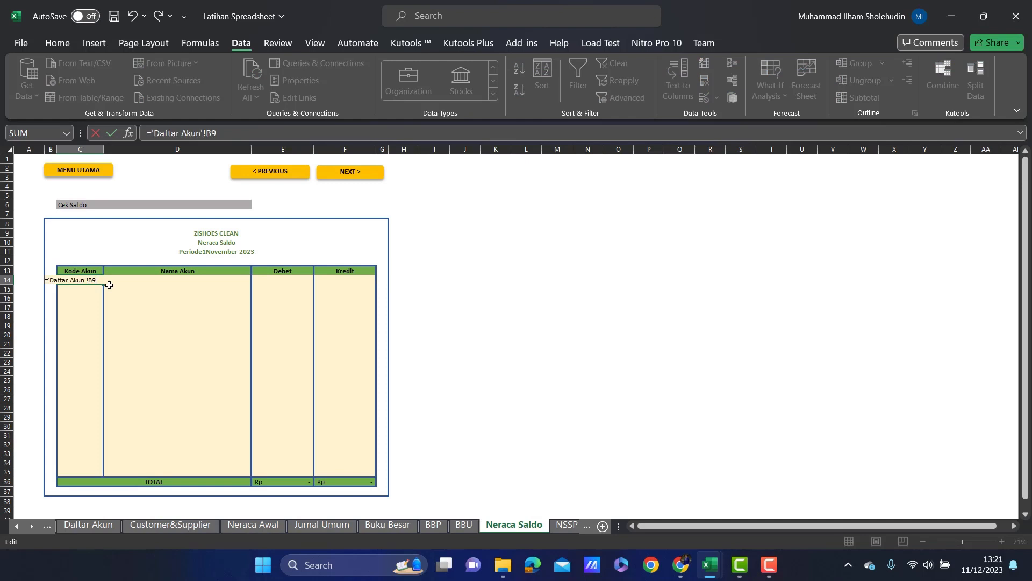
key(ctrl+Return)
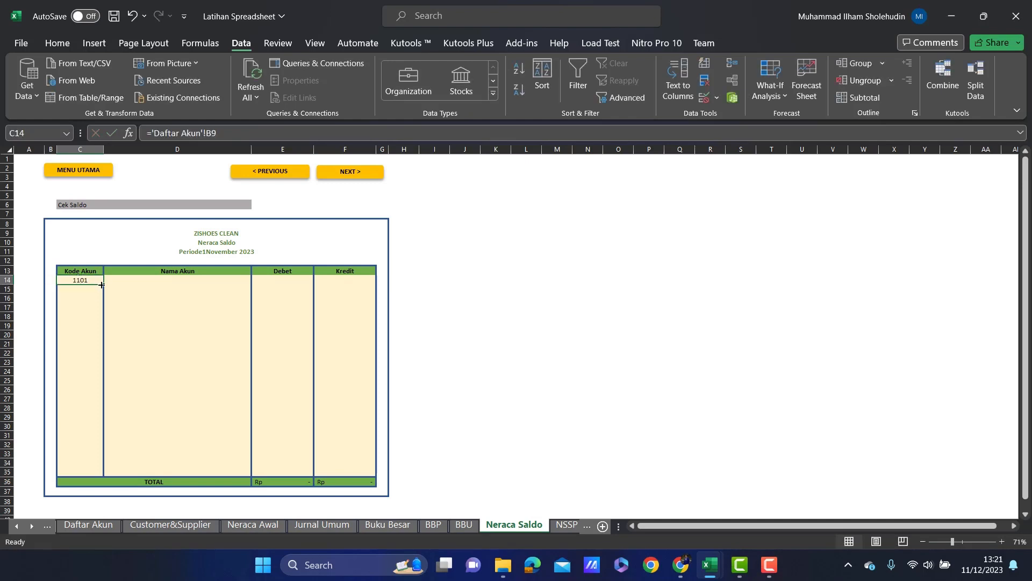
drag(102, 284, 104, 473)
Enter the Nama Akun formula =VLOOKUP(C14;'Daftar Akun'!$B$9:$C$30;2;0) in D14, fill it down to D35 and autofit column D.
click(182, 279)
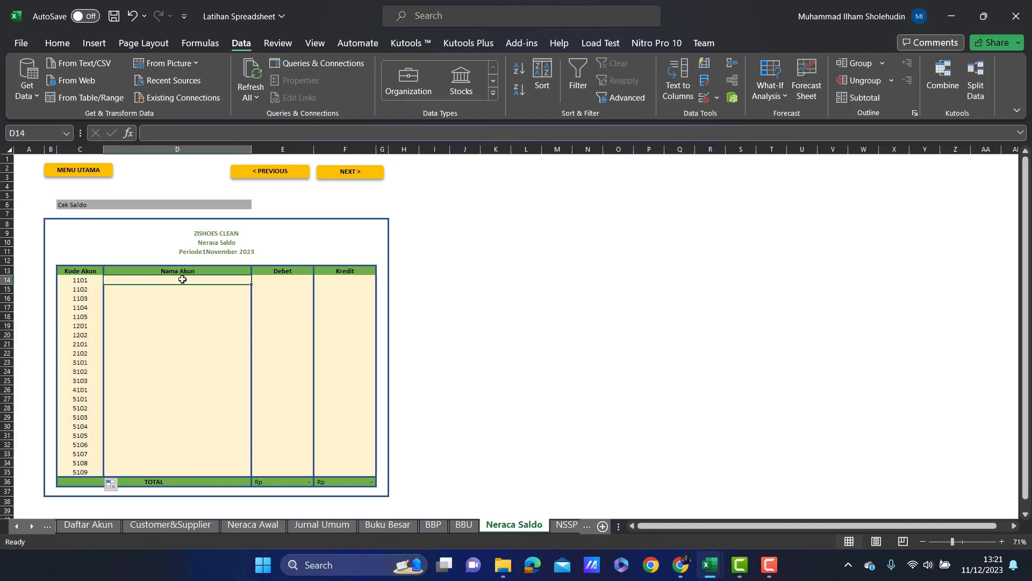
text(=)
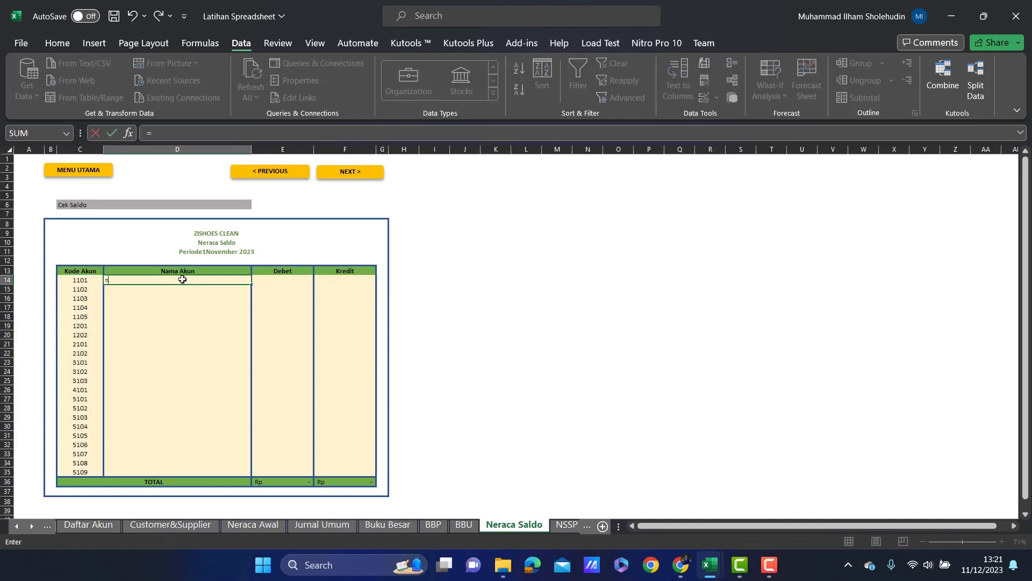
text(VLOOKUP(C14;'Daftar Akun'!$B$9:$C$30;2;0))
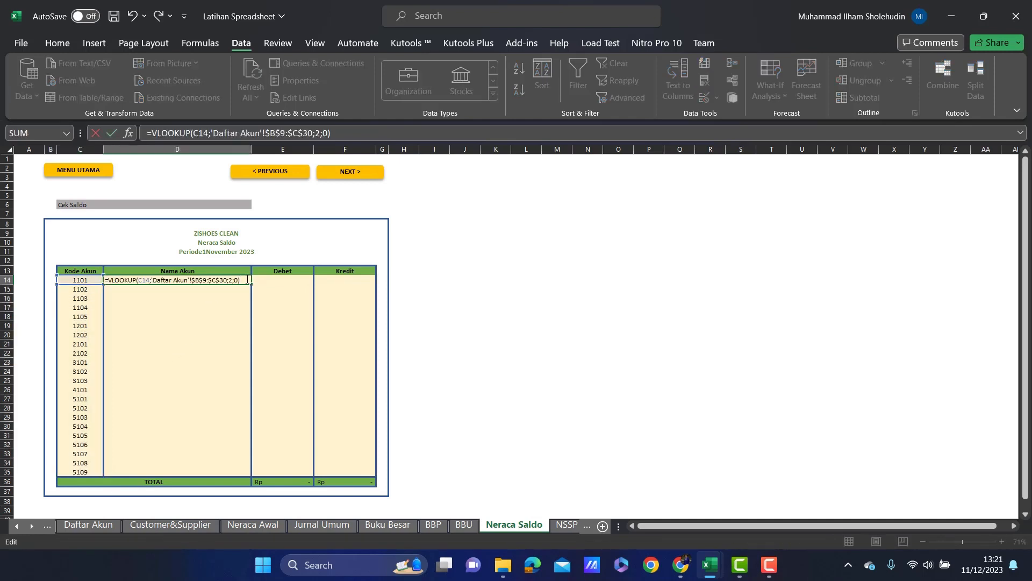
key(Return)
click(243, 279)
drag(251, 283, 258, 474)
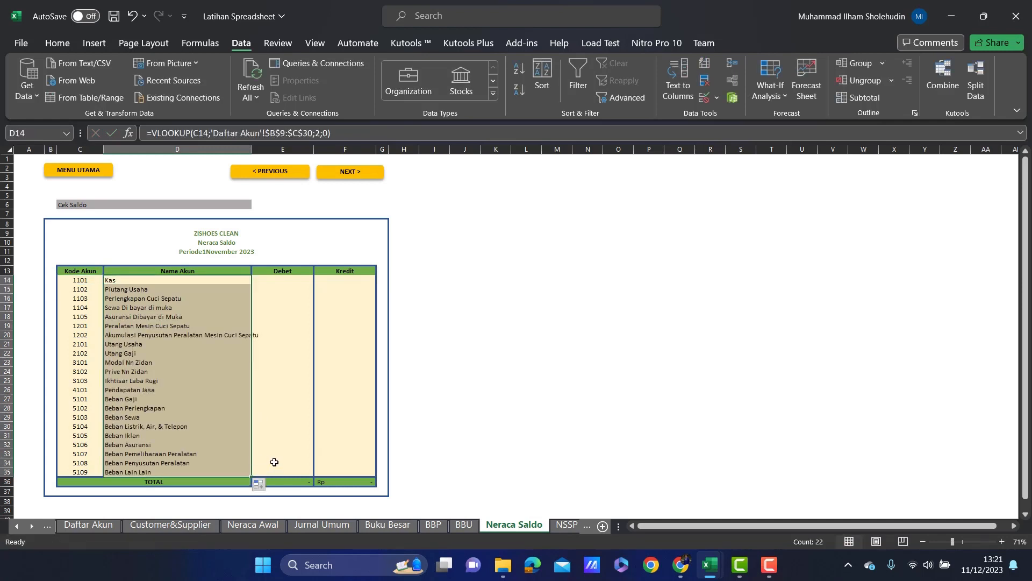
double_click(251, 149)
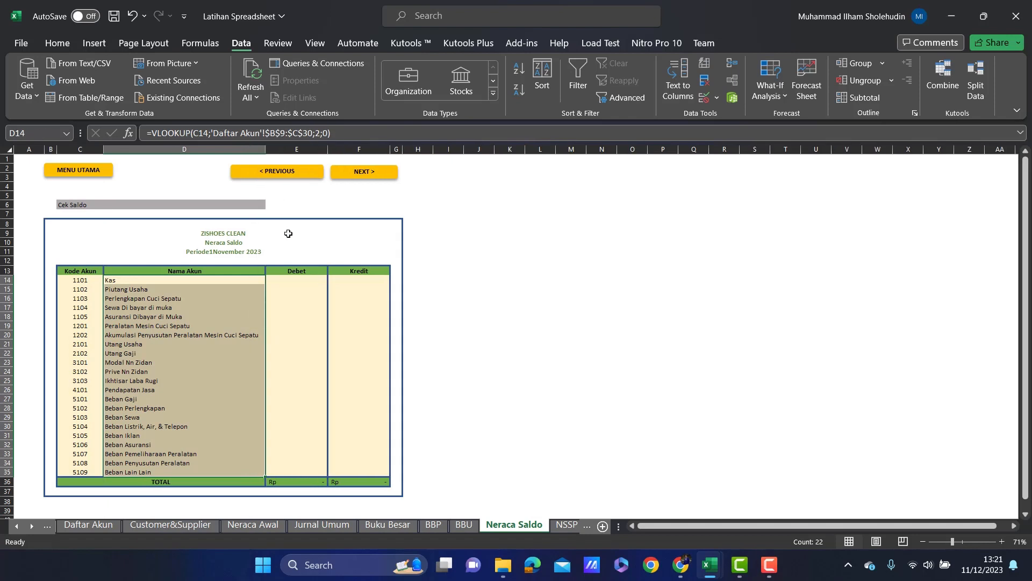
Enter the Debet formula =IF(OR(LEFT(C14;1)="1";LEFT(C14;1)="5";C14=3102);VLOOKUP(C14;'Neraca Awal'!B10:E31;3;0)+SUMIF('Jurnal Umum'!$F$11:$F$31;C14;'Jurnal Umum'!$H$11:$H$31)-SUMIF('Jurnal Umum'!$I$11:$I$31;C14;'Jurnal Umum'!$K$11:$K$31);0) in E14 and fill it down to E35.
click(294, 276)
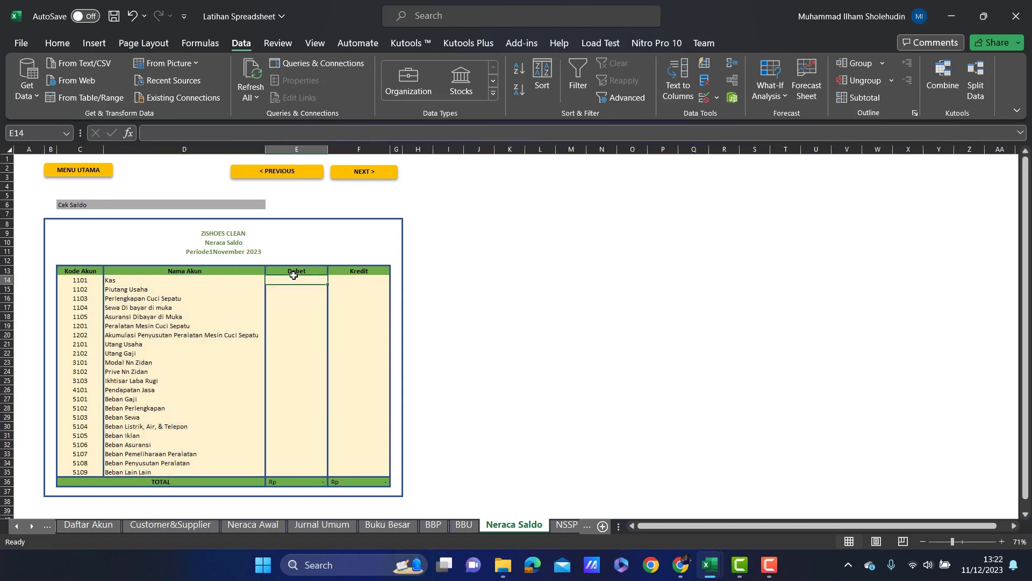
text(=IF(OR(LEFT(C14;1)="1";LEFT(C14;1)="5";C14=3102);VLOOKUP(C14;'Neraca Awal'!B10:E31;3;0)+SUMIF('Jurnal Umum'!$F$11:$F$31;C14;'Jurnal Umum'!$H$11:$H$31)-SUMIF('Jurnal Umum'!$I$11:$I$31;C14;'Jurnal Umum'!$K$11:$K$31);0))
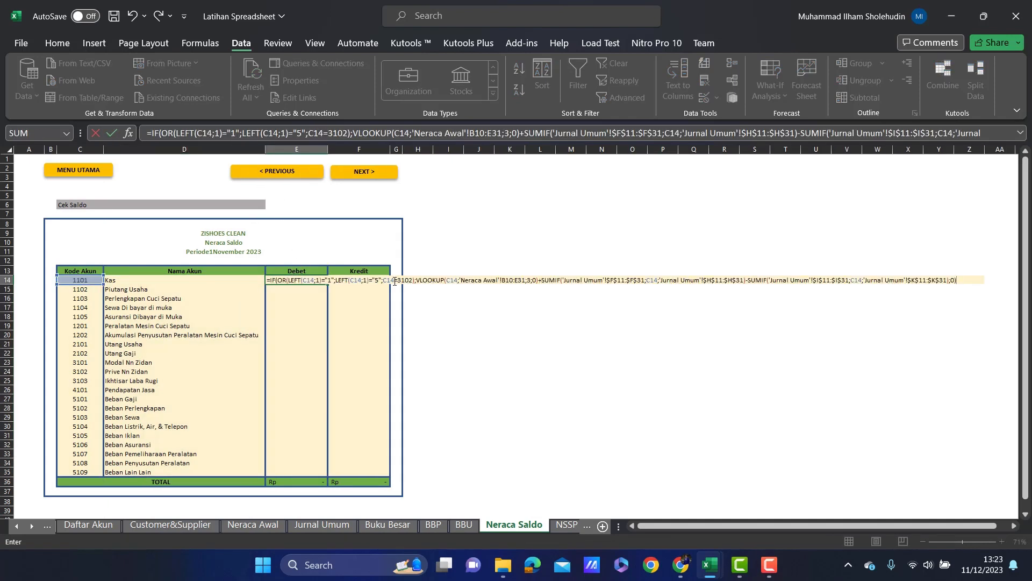
key(Return)
click(314, 279)
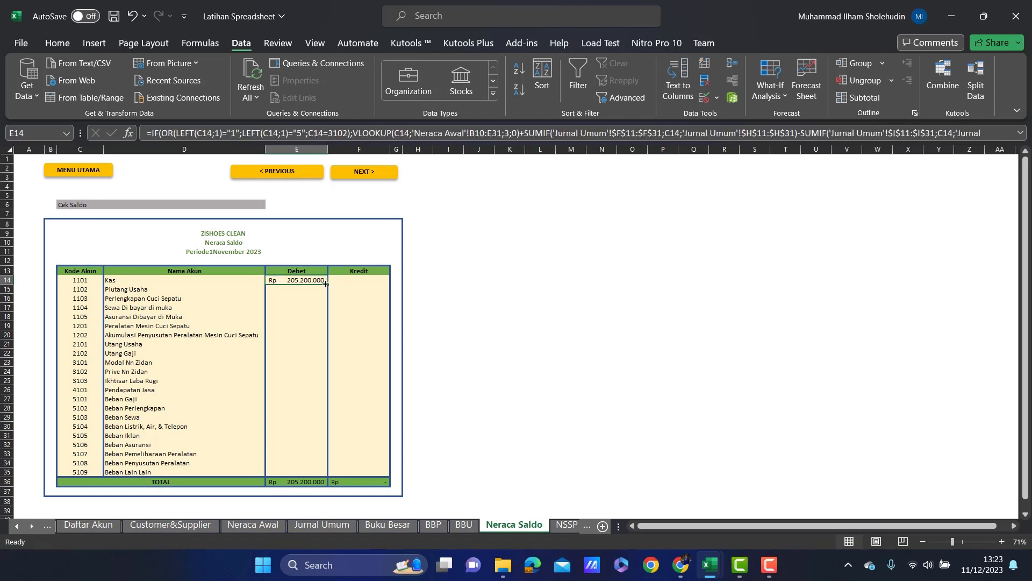
drag(327, 284, 325, 474)
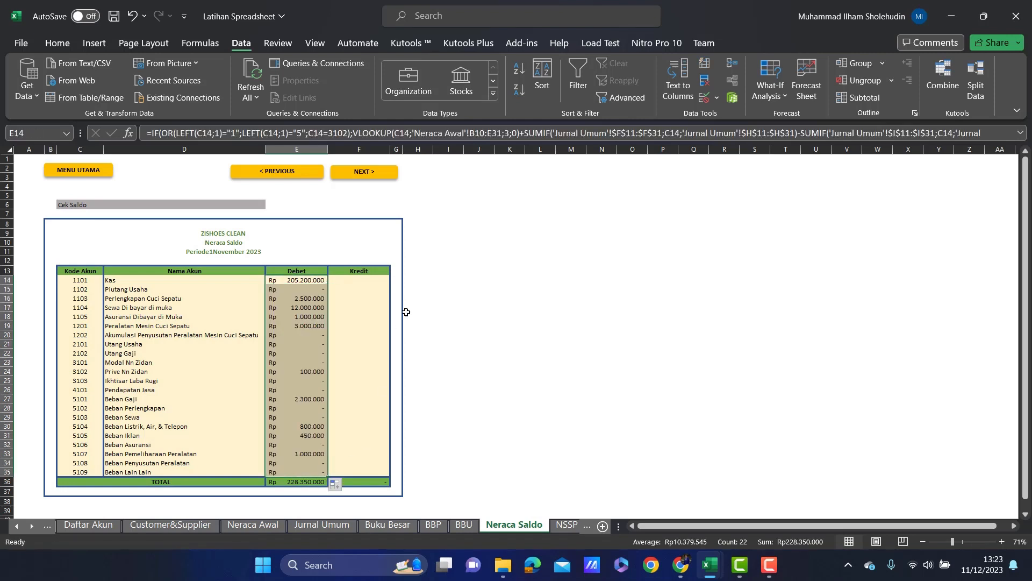
Enter the Kredit formula =IF(E14=0;VLOOKUP(C14;'Neraca Awal'!B10:E31;4;0)+SUMIF('Jurnal Umum'!$I$11:$I$31;C14;'Jurnal Umum'!$K$11:$K$31)-SUMIF('Jurnal Umum'!$F$11:$F$31;C14;'Jurnal Umum'!$H$11:$H$31);0) in F14 and fill it down to F35.
click(365, 280)
text(=)
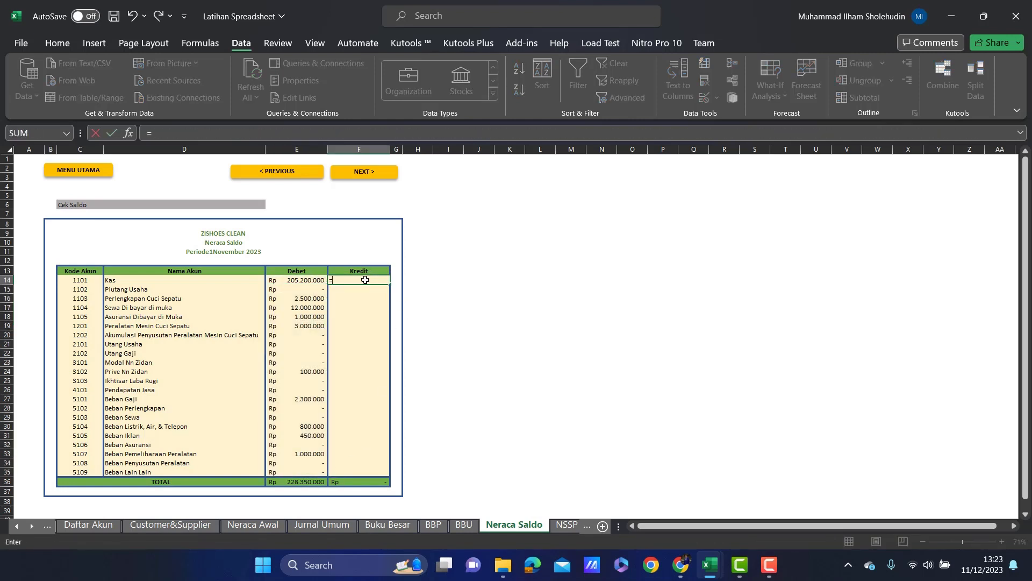
text(IF(E14=0;VLOOKUP(C14;'Neraca Awal'!B10:E31;4;0)+SUMIF('Jurnal Umum'!$I$11:$I$31;C14;'Jurnal Umum'!$K$11:$K$31)-SUMIF('Jurnal Umum'!$F$11:$F$31;C14;'Jurnal Umum'!$H$11:$H$31);0))
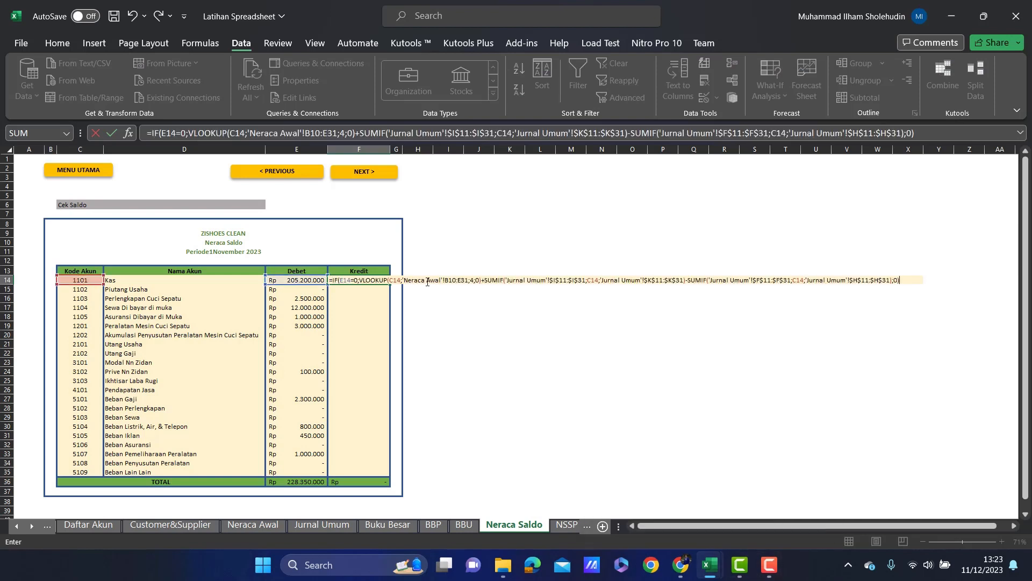
key(Return)
click(369, 279)
drag(390, 284, 396, 477)
click(432, 454)
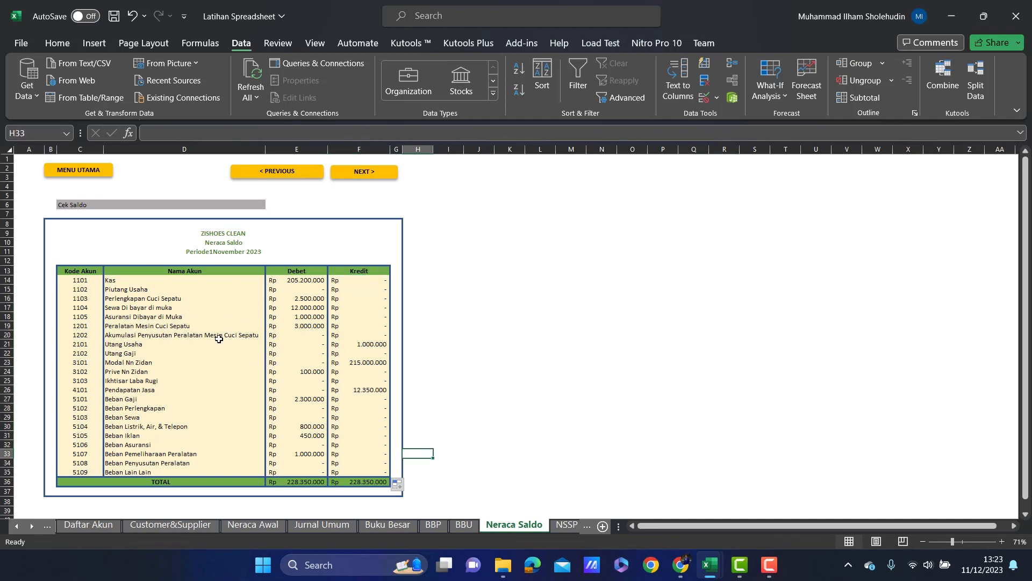
ctrl+scroll(219, 338, up, 1)
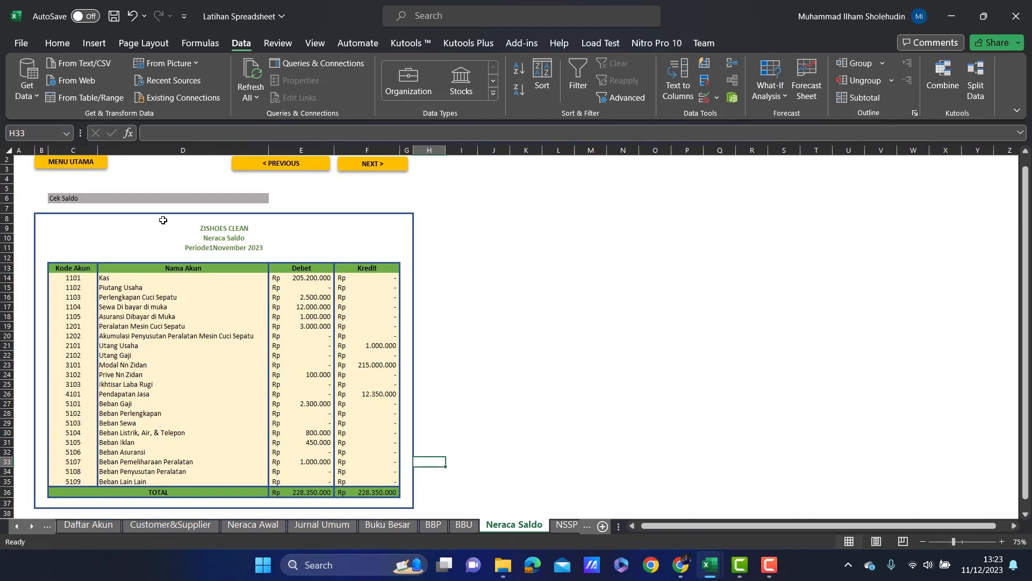
Enter the Cek Saldo formula =IF(AND(E36=0;F36=0);" ";IF(E36=(F36);"Saldo Seimbang";"Saldo tidak seimbang")) in D6 of the Neraca Saldo sheet.
click(77, 198)
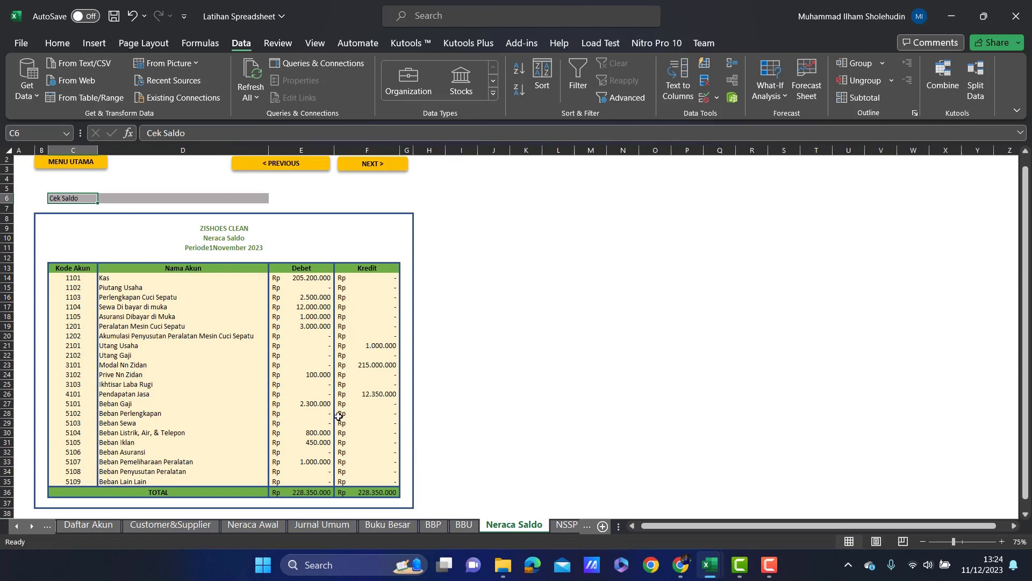
click(125, 199)
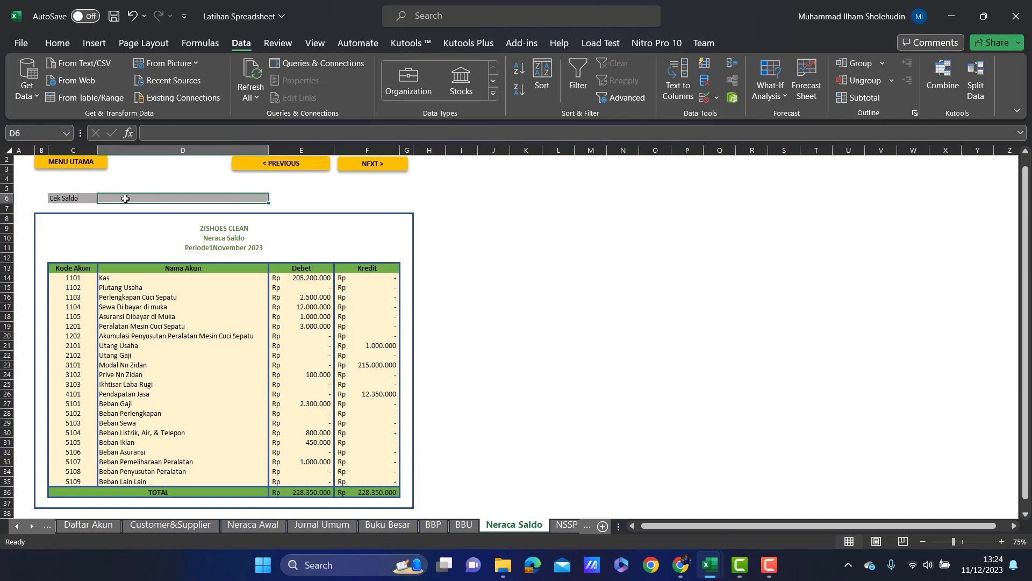
text(=)
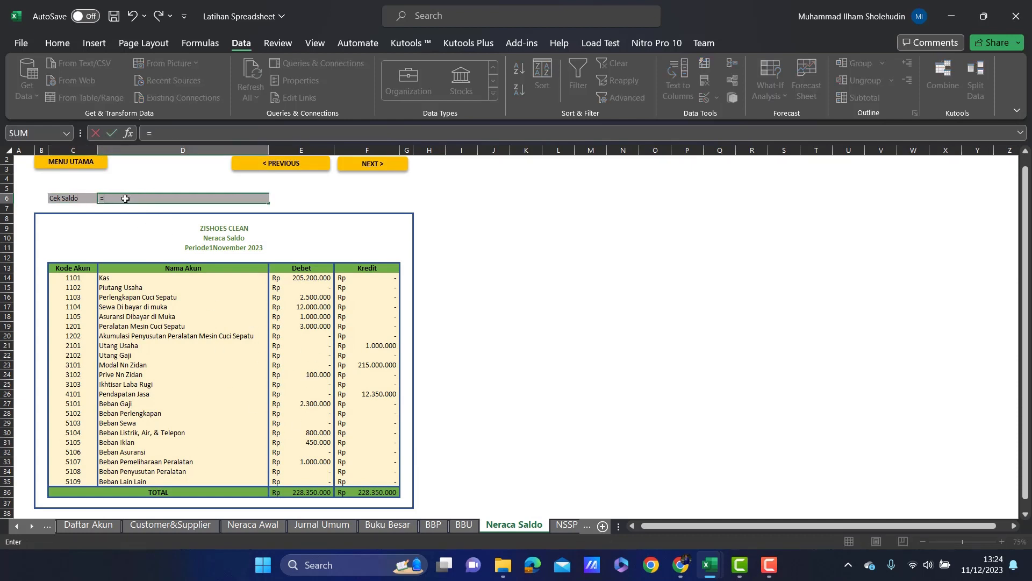
text(IF(AND(E36=0;F36=0);" ";IF(E36=(F36);"Saldo Seimbang";"Saldo tidak seimbang")))
key(Return)
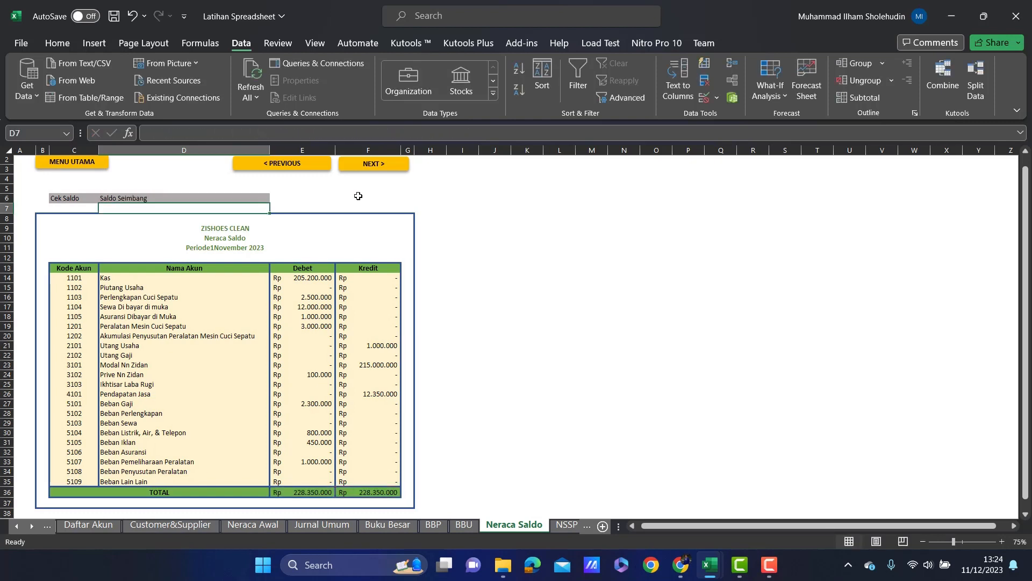
click(179, 198)
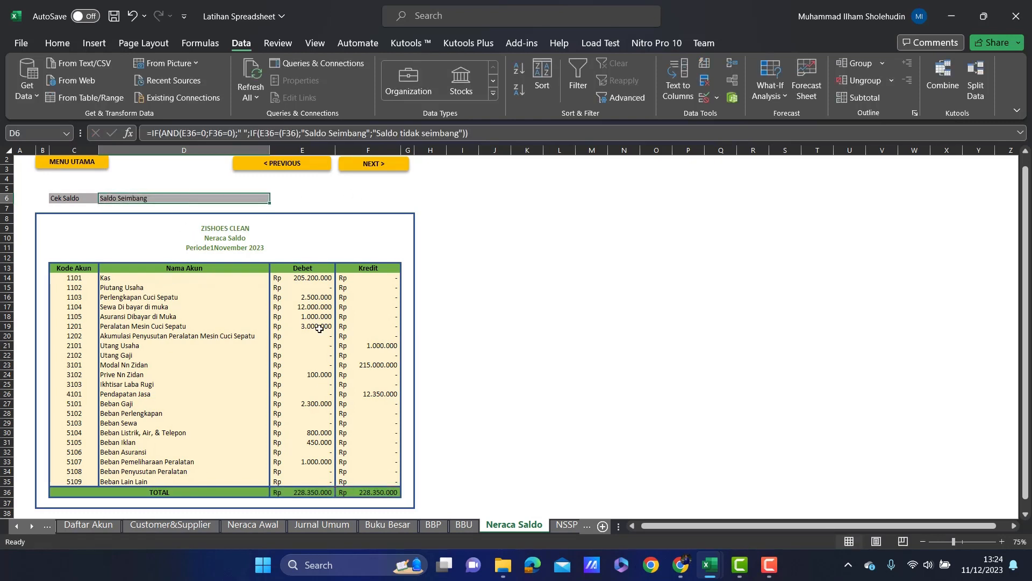
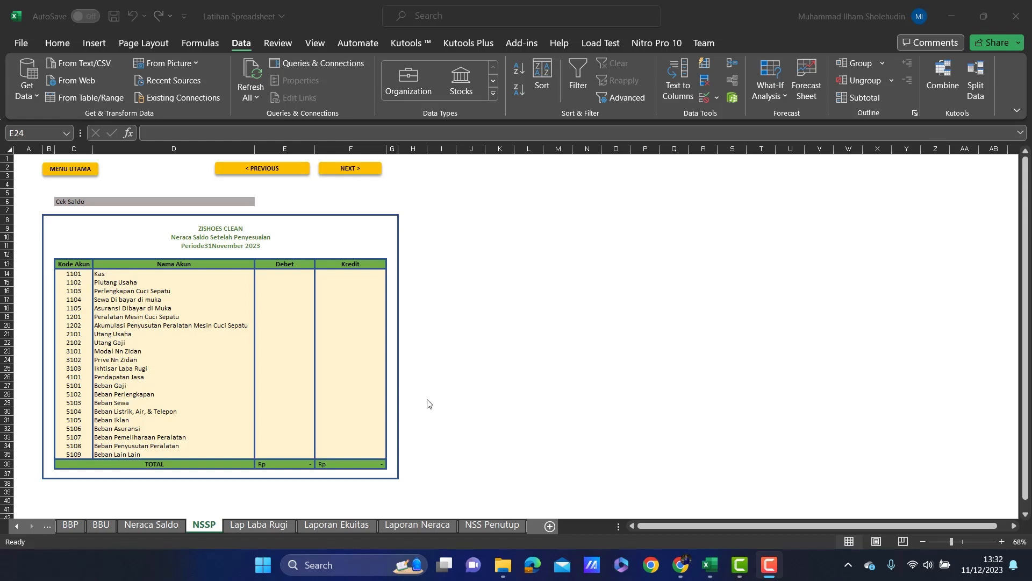
On NSSP, enter =IF(OR(LEFT(C14;1)="1";LEFT(C14;1)="5";C14=3102);VLOOKUP(C14;'Neraca Awal'!B10:E31;3;0)+SUMIF('Jurnal Umum'!$F$11:$F$31;C14;'Jurnal Umum'!$H$11:$H$31)-SUMIF('Jurnal Umum'!$I$11:$I$31;C14;'Jurnal Umum'!$K$11:$K$31);0) in E14 and fill it down to E35.
click(74, 274)
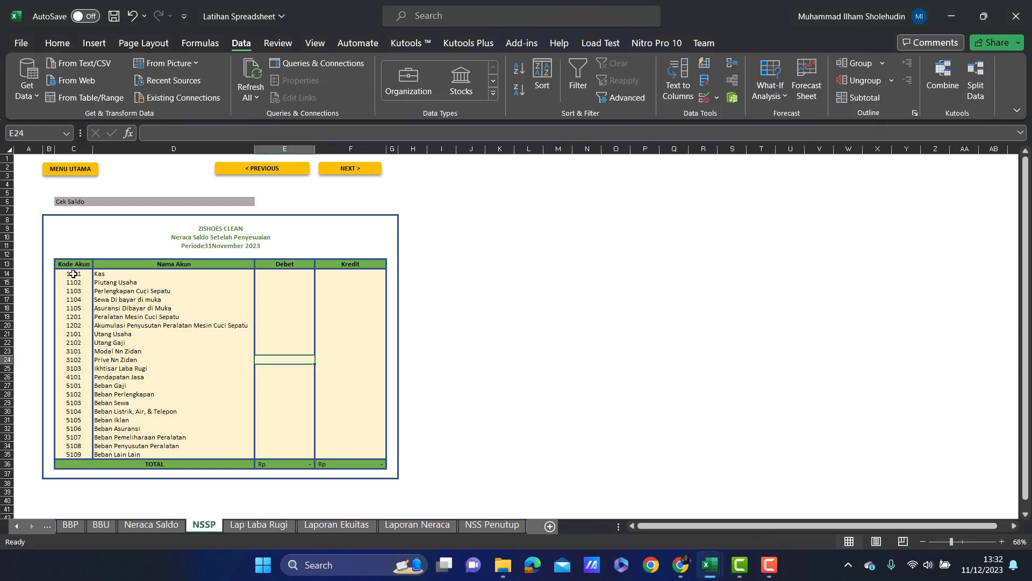
click(116, 273)
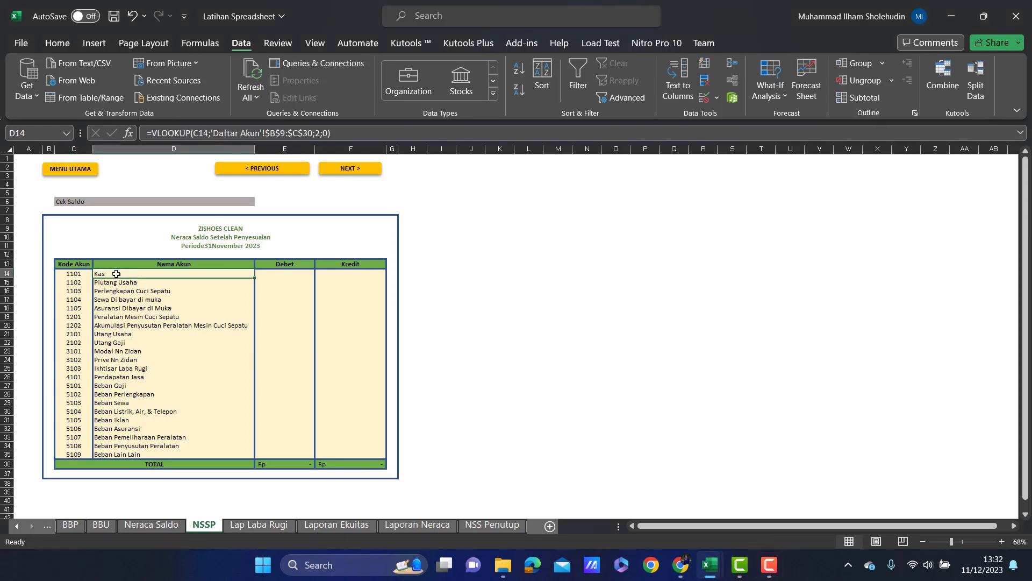
click(282, 273)
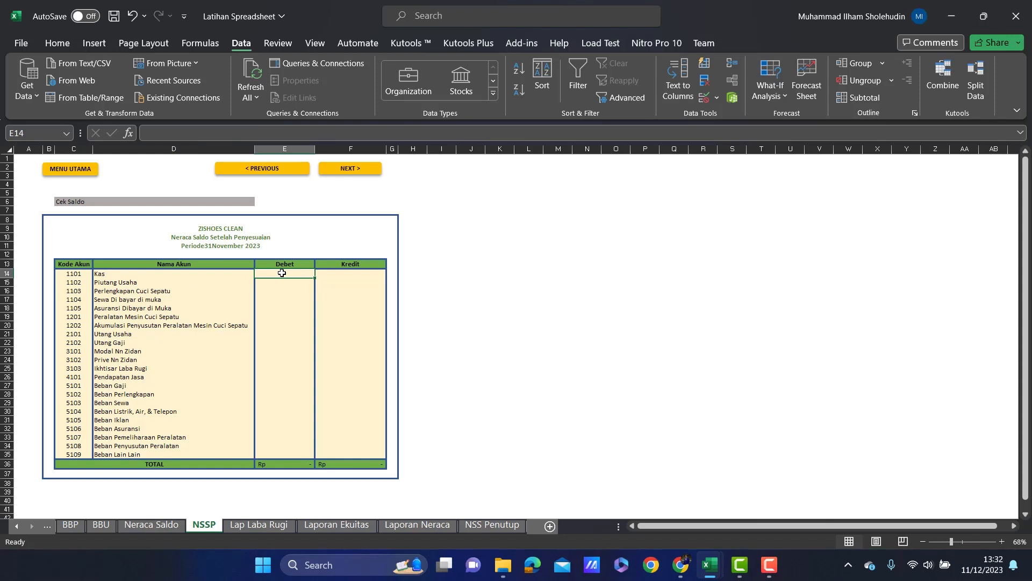
text(=)
text(IF(OR(LEFT(C14;1)="1";LEFT(C14;1)="5";C14=3102);VLOOKUP(C14;'Neraca Awal'!B10:E31;3;0)+SUMIF('Jurnal Umum'!$F$11:$F$31;C14;'Jurnal Umum'!$H$11:$H$31)-SUMIF('Jurnal Umum'!$I$11:$I$31;C14;'Jurnal Umum'!$K$11:$K$31);0))
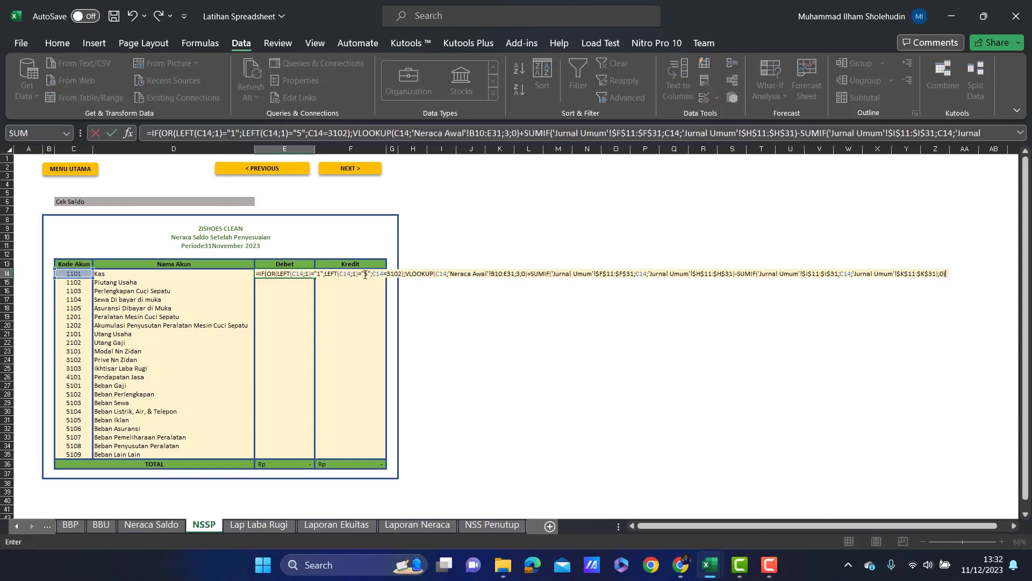
key(ctrl+Return)
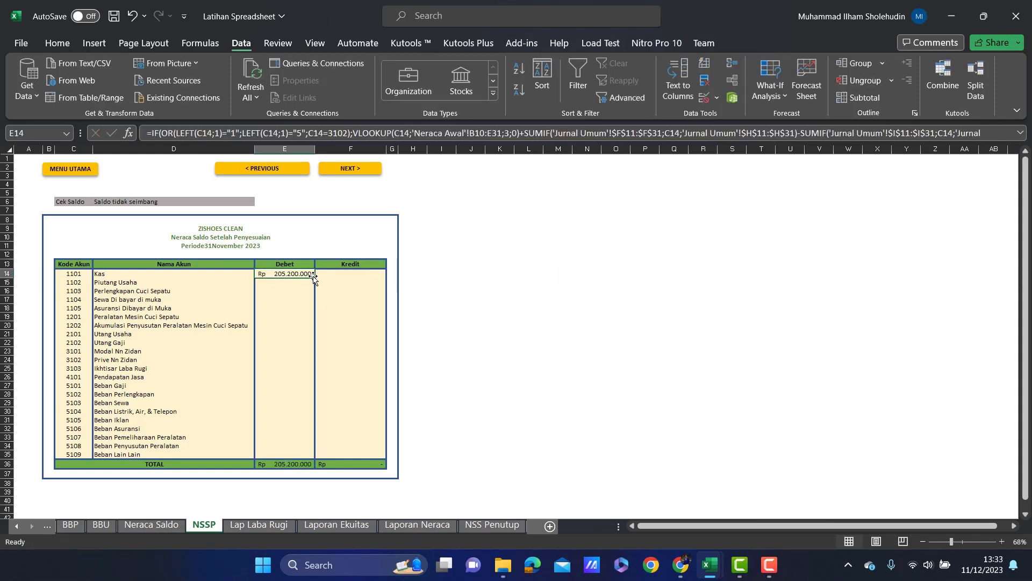
drag(313, 275, 313, 454)
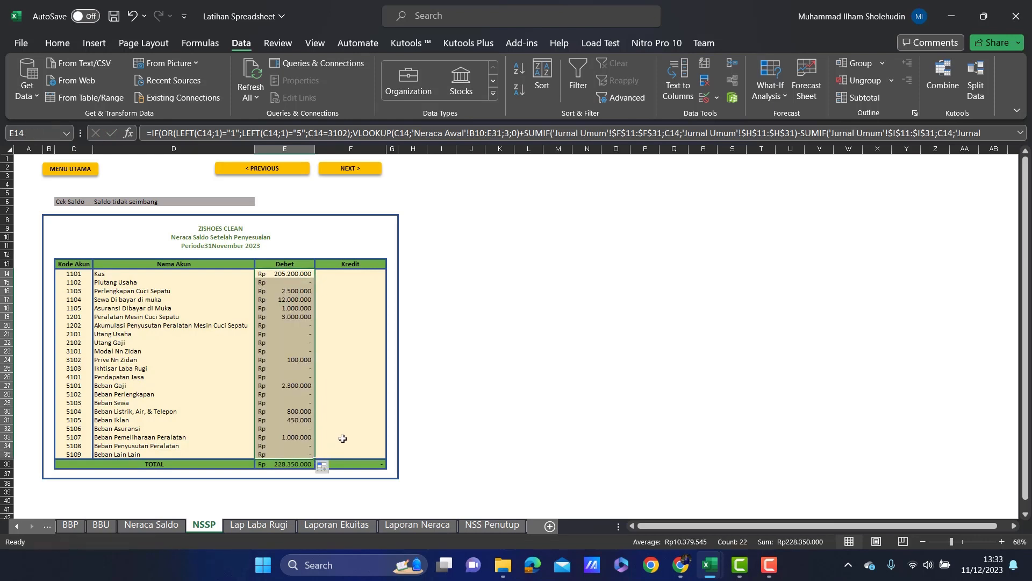
On NSSP, enter =IF(E14=0;VLOOKUP(C14;'Neraca Awal'!B10:E31;4;0)+SUMIF('Jurnal Umum'!$I$11:$I$31;C14;'Jurnal Umum'!$K$11:$K$31)-SUMIF('Jurnal Umum'!$F$11:$F$31;C14;'Jurnal Umum'!$H$11:$H$31);0) in F14 and fill it down to F35.
click(349, 275)
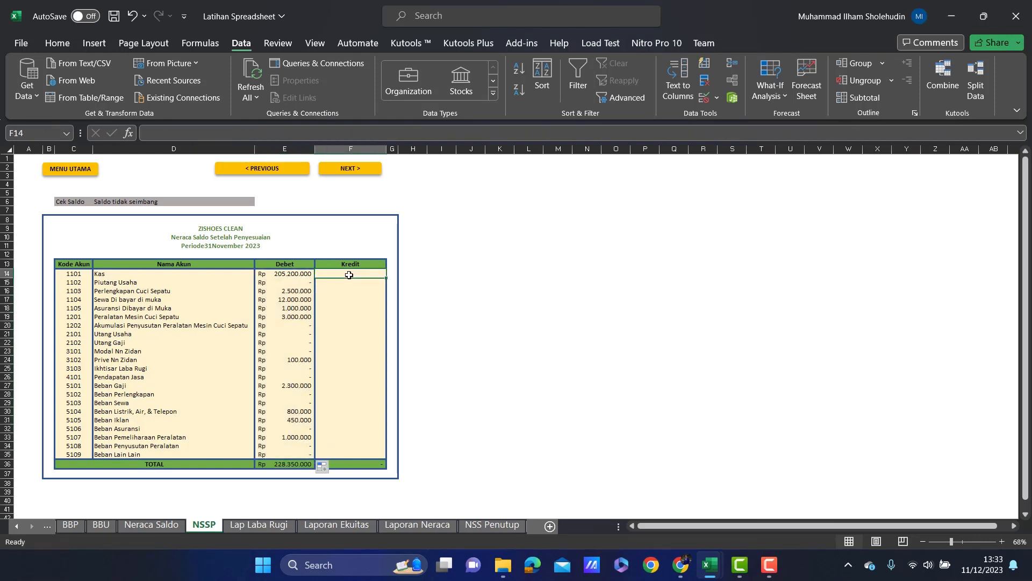
text(=IF(E14=0;VLOOKUP(C14;'Neraca Awal'!B10:E31;4;0)+SUMIF('Jurnal Umum'!$I$11:$I$31;C14;'Jurnal Umum'!$K$11:$K$31)-SUMIF('Jurnal Umum'!$F$11:$F$31;C14;'Jurnal Umum'!$H$11:$H$31);0))
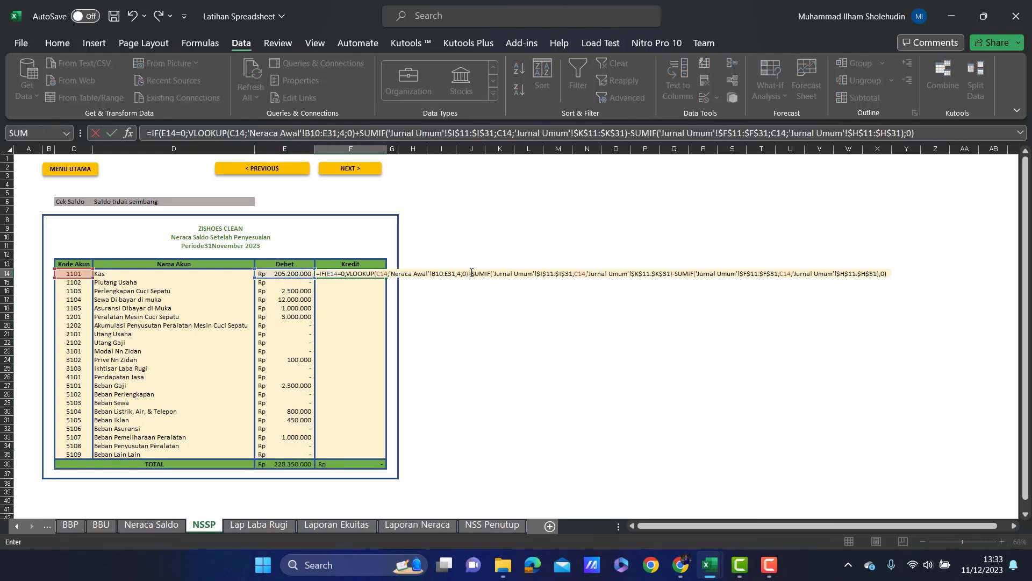
key(Return)
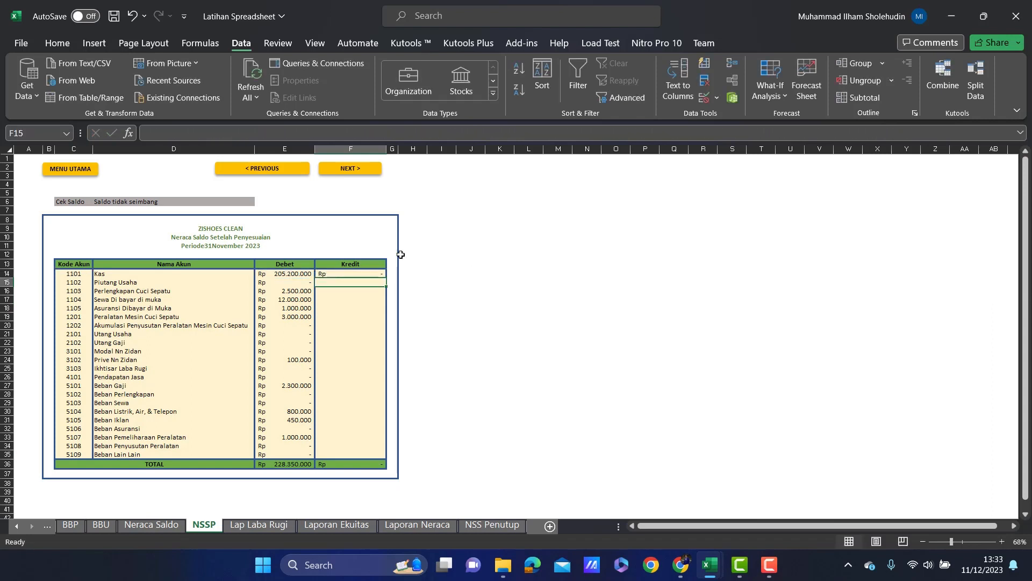
drag(366, 273, 370, 456)
click(480, 400)
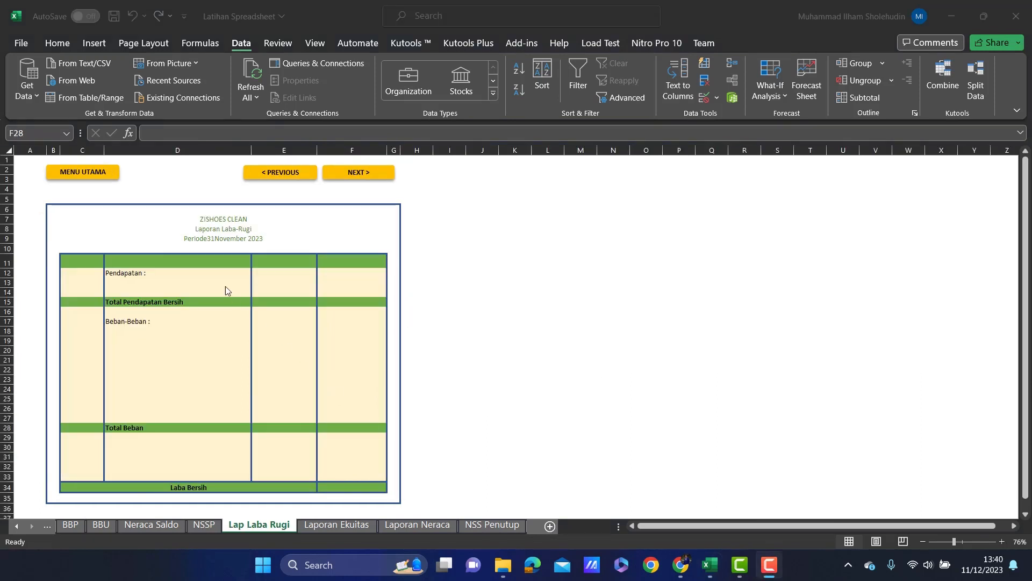
Apply list data validation with source =NSSP!$C$14:$C$34 to C13 on the Lap Laba Rugi sheet and fill it down to C27.
click(220, 242)
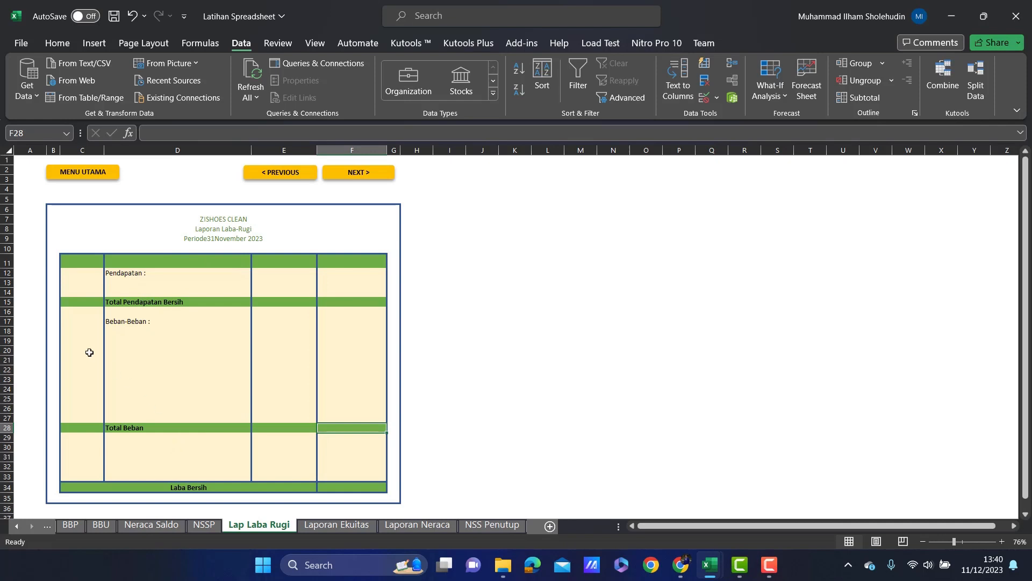
click(82, 283)
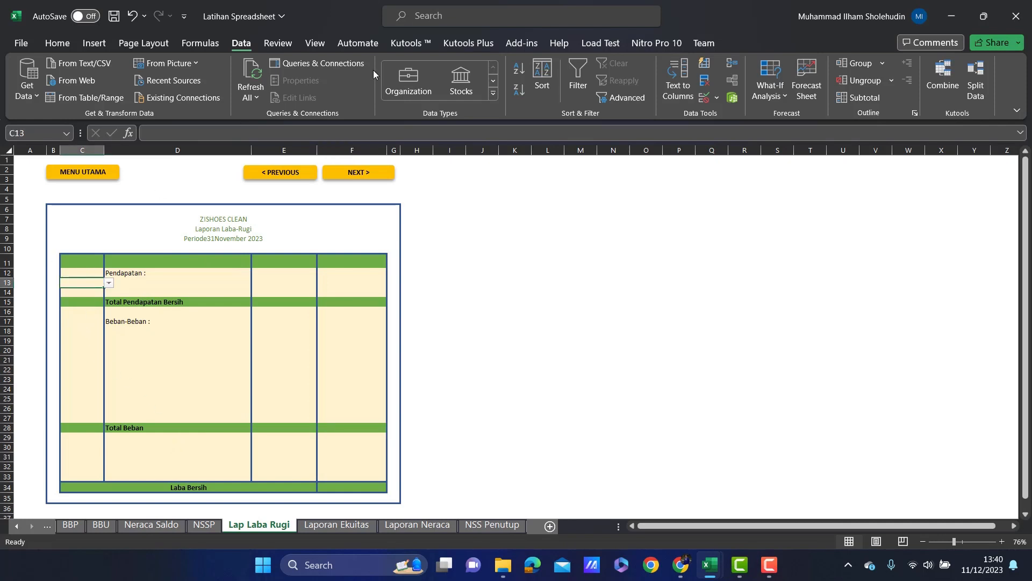
click(718, 96)
click(724, 118)
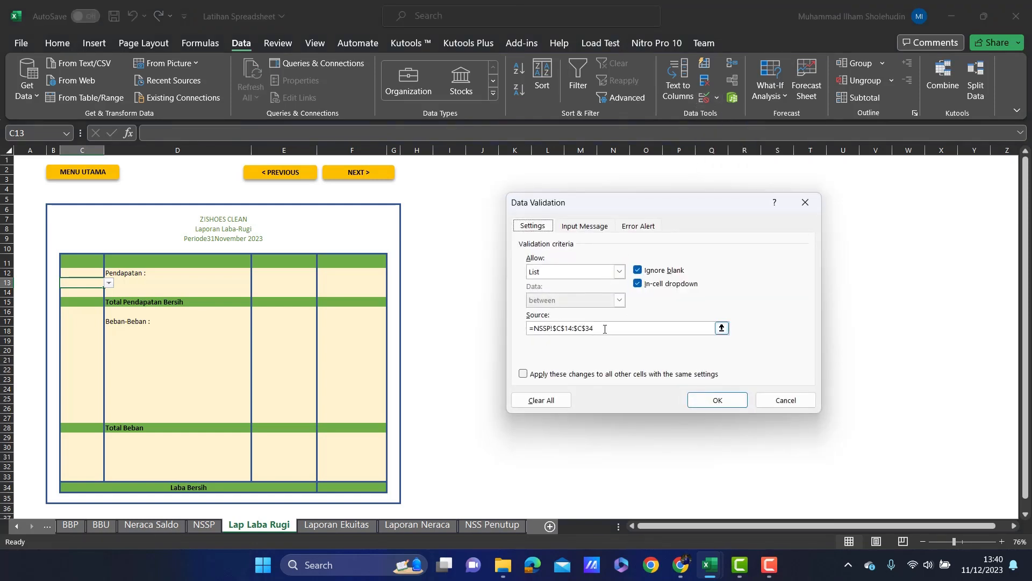
click(715, 400)
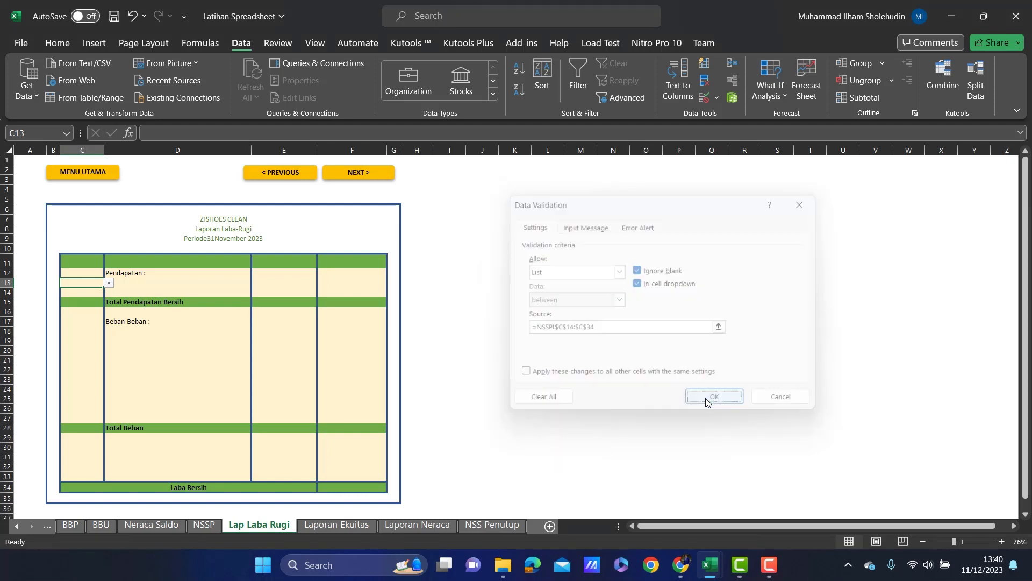
drag(102, 287, 101, 419)
Choose account code 4101 in C13 and enter the account name formula =VLOOKUP(C13;'Daftar Akun'!$B$9:$C$30;2;0) in D13.
click(81, 282)
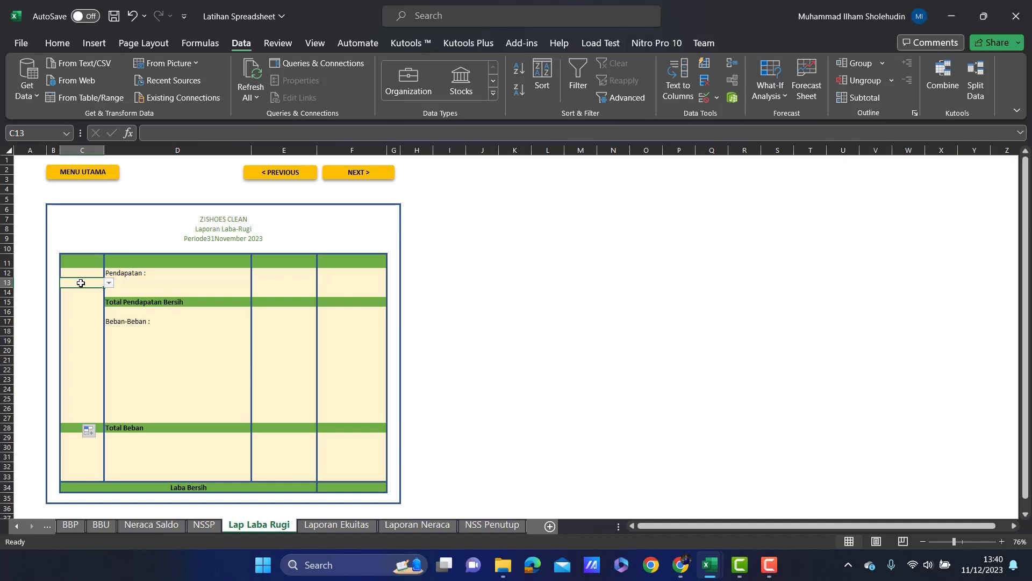
click(108, 283)
scroll(84, 342, down, 1)
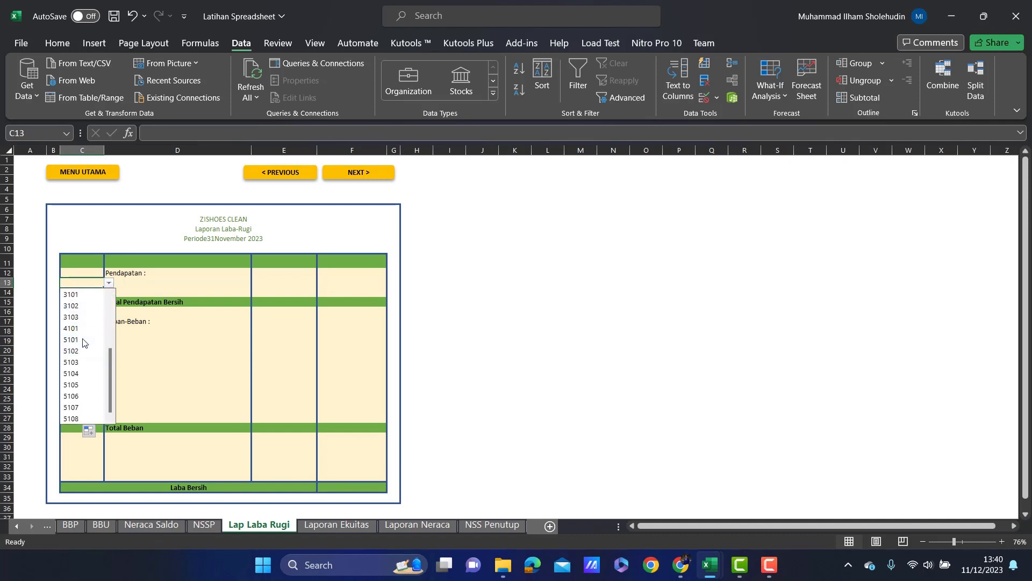
click(74, 329)
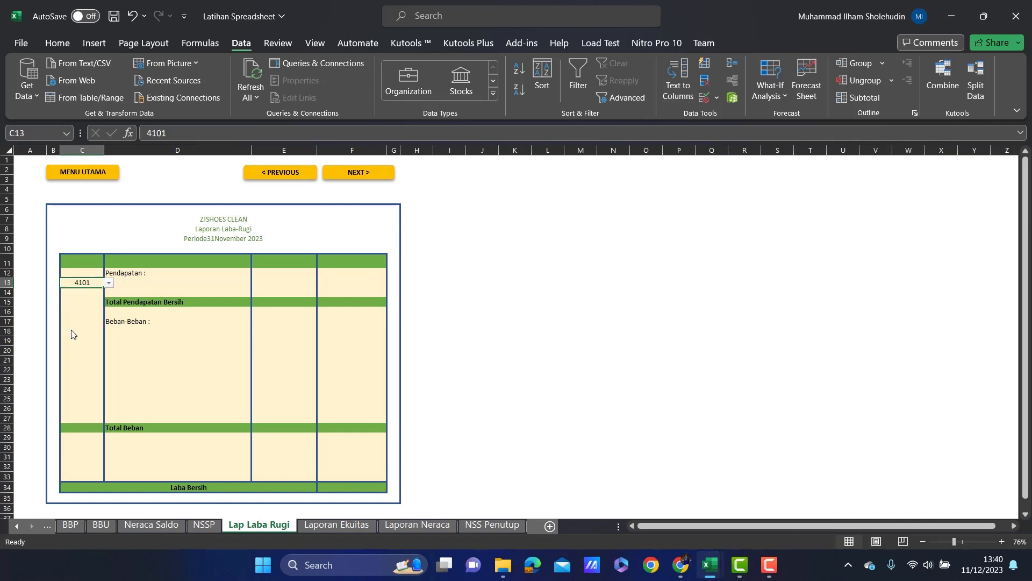
click(158, 283)
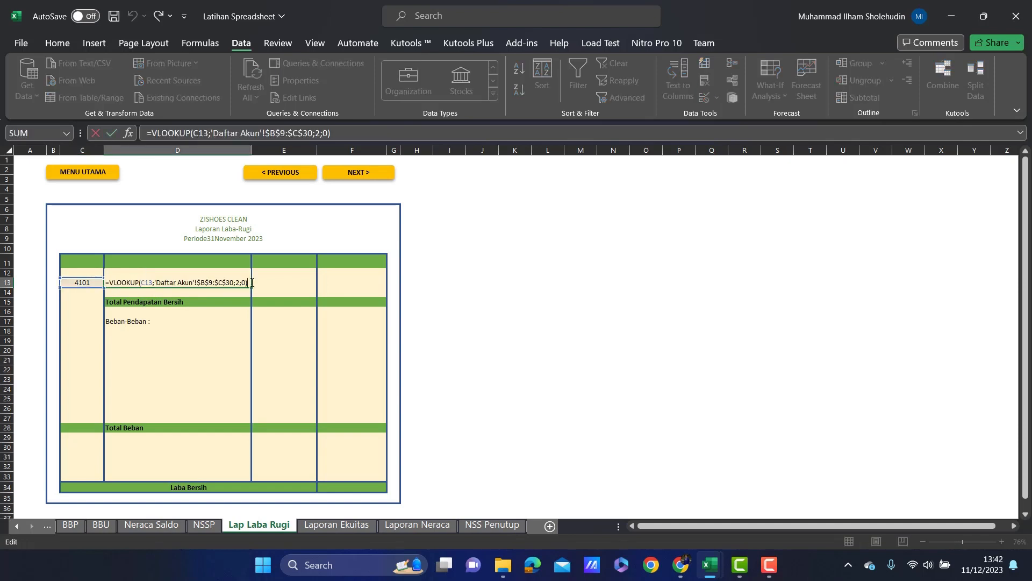
key(Return)
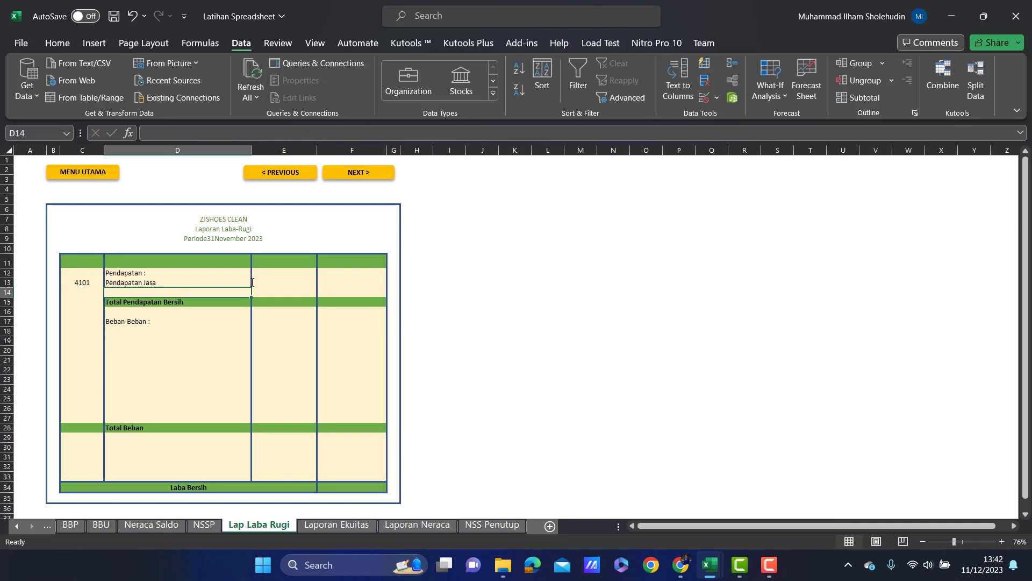
Enter =VLOOKUP(C18;'Daftar Akun'!$B$9:$C$30;2;0) in D18 under Beban-Beban and fill it down to D26.
click(127, 330)
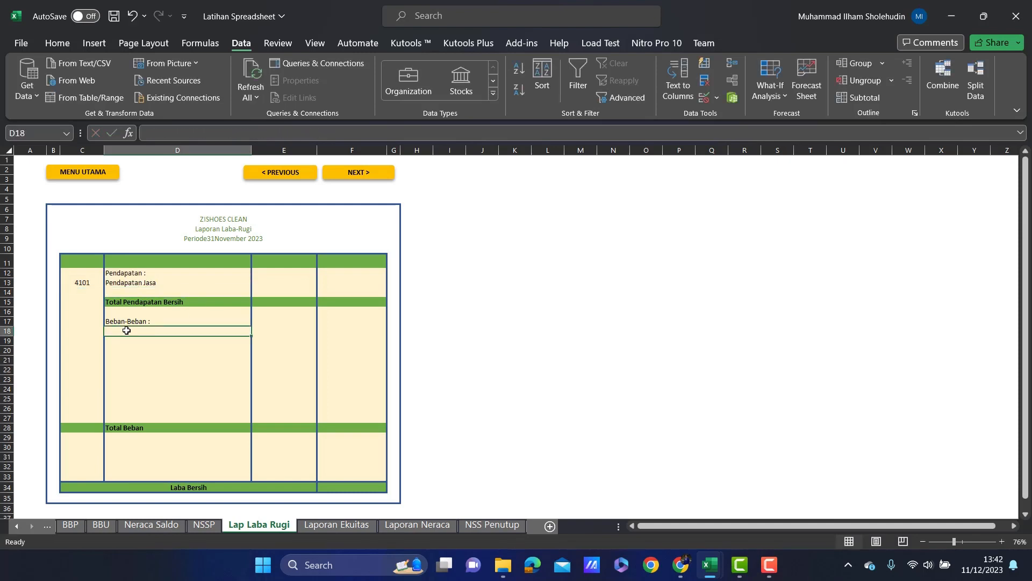
text(=)
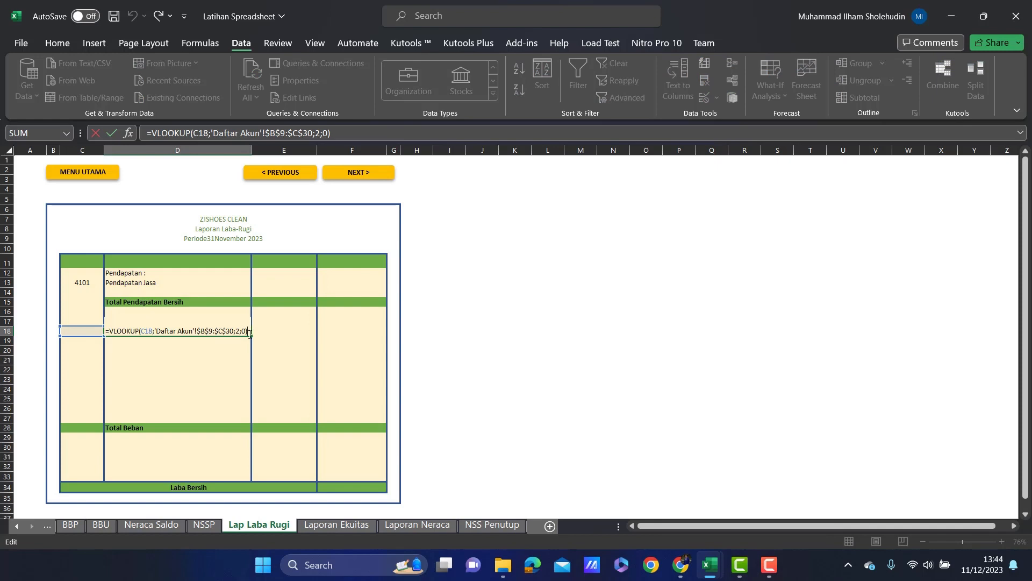
key(Return)
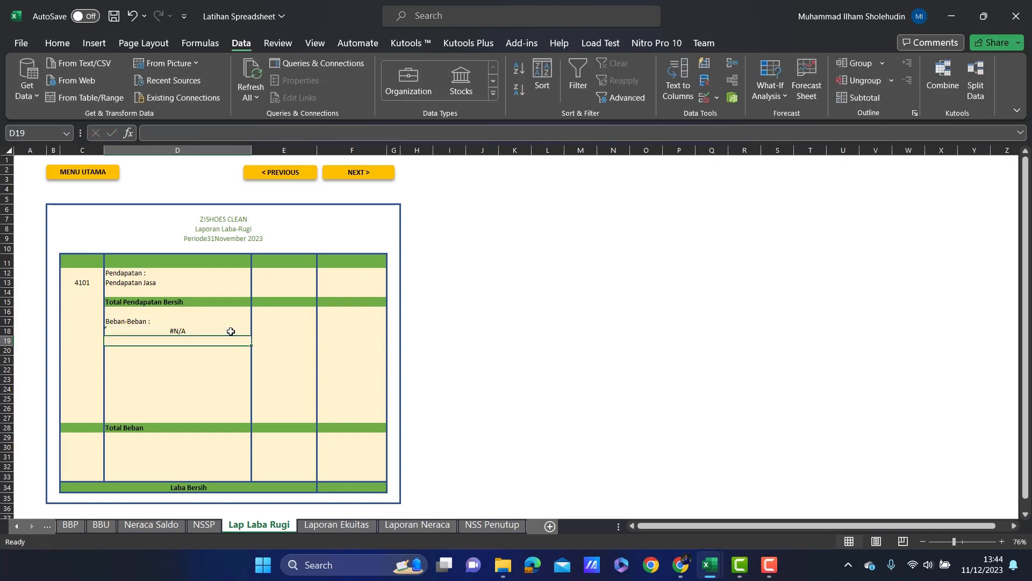
click(230, 331)
drag(252, 334, 252, 414)
click(197, 329)
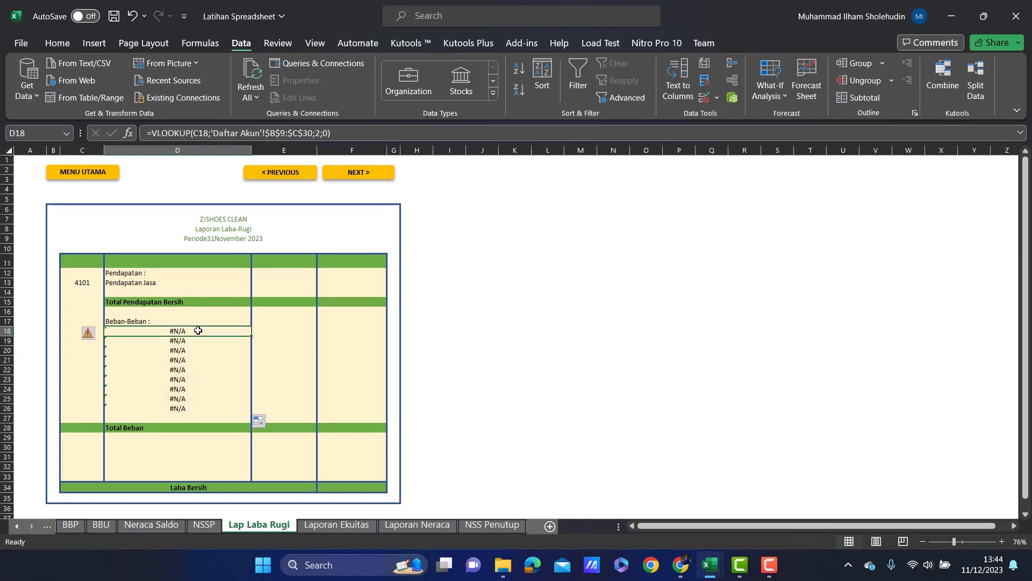
Choose the expense account codes 5101 to 5109 in C18 to C26 and check the account names they look up.
click(72, 331)
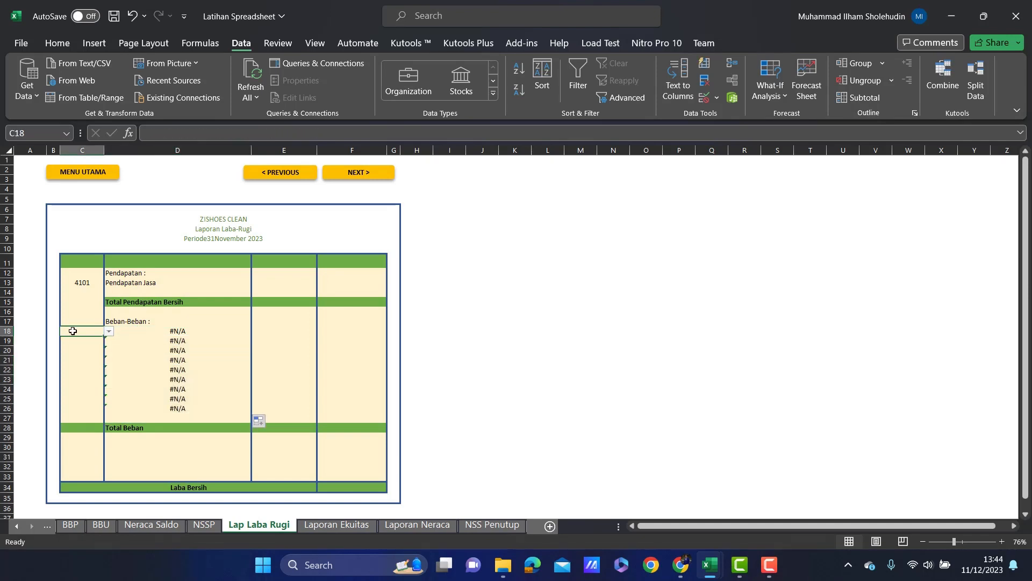
click(109, 332)
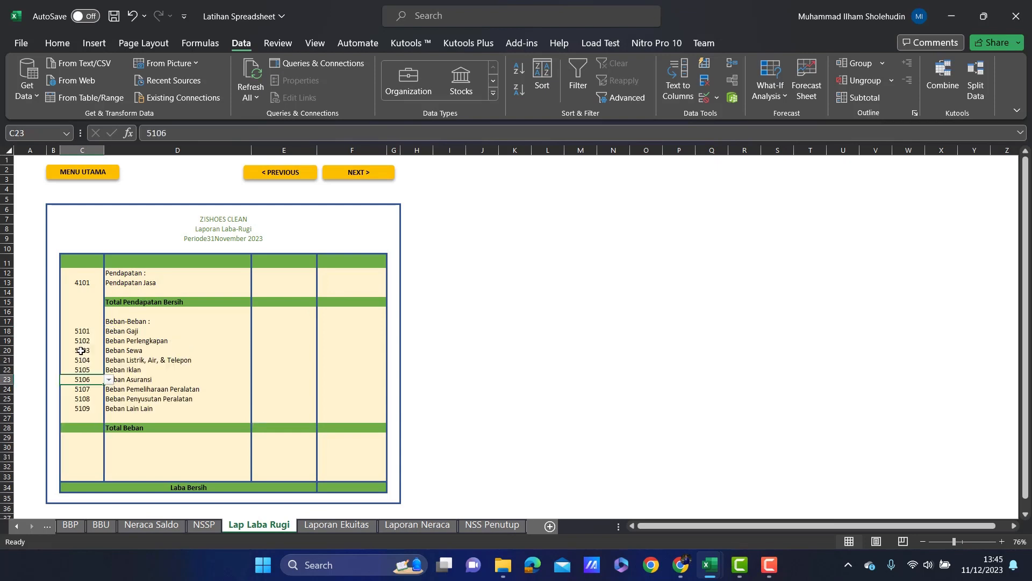
click(80, 350)
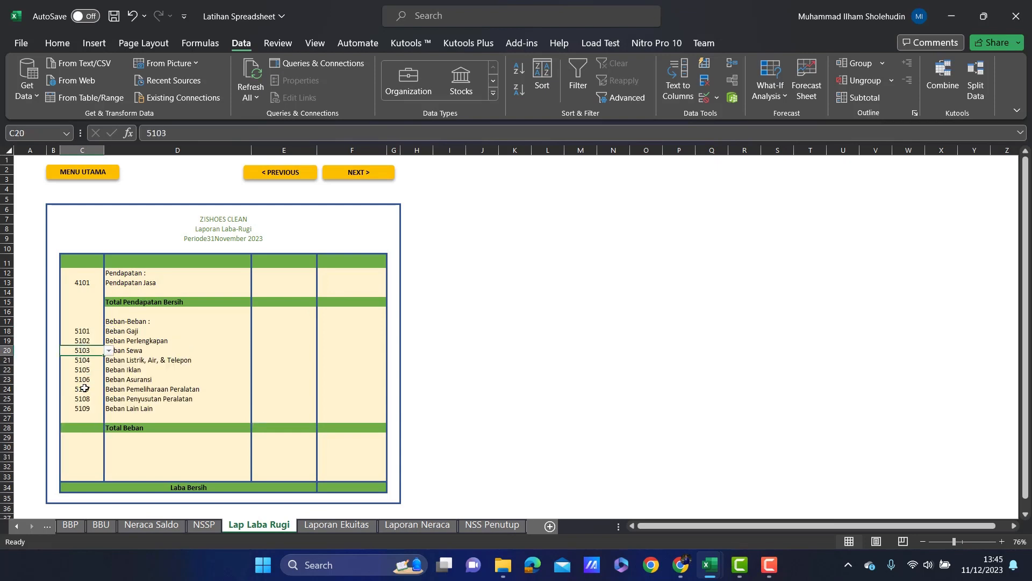
click(138, 334)
click(145, 353)
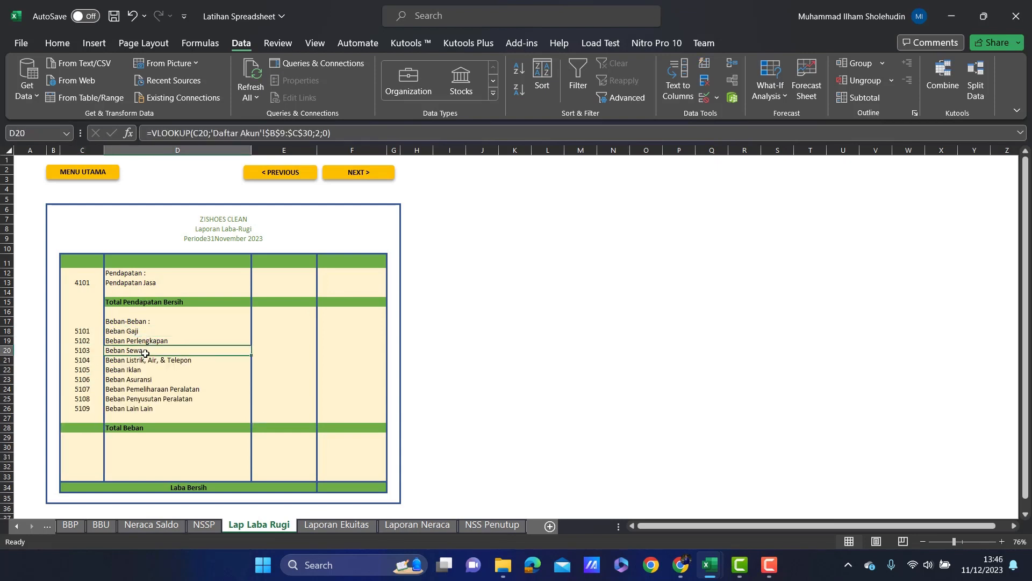
click(144, 373)
click(171, 353)
Enter =IF(C13=4101;VLOOKUP(C13;NSSP!$C$14:$F$34;4);-VLOOKUP(C13;NSSP!$C$14:$F$34;3)) in E13 for Pendapatan Jasa.
click(275, 283)
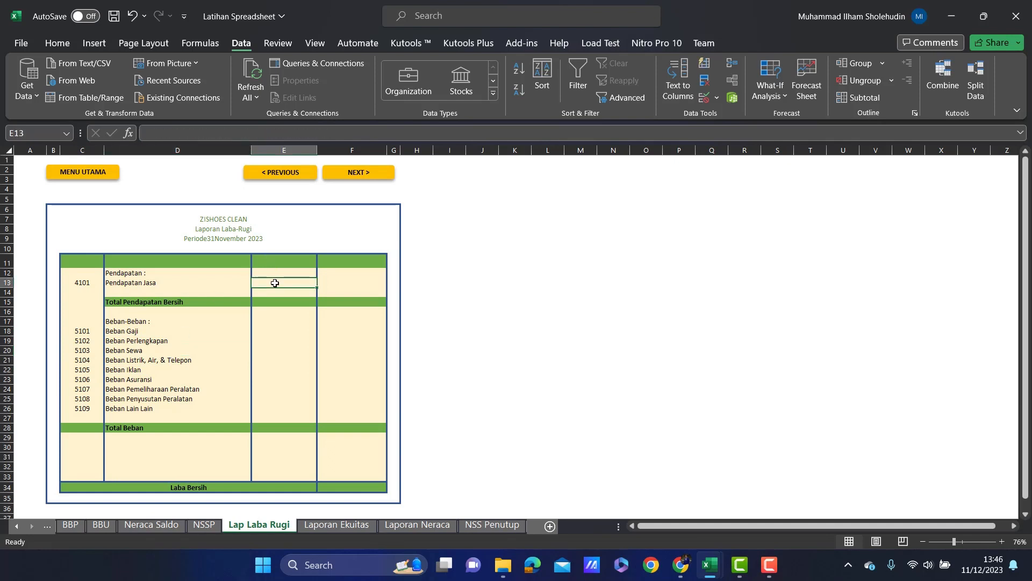
text(=IF(C13=4101;VLOOKUP(C13;NSSP!$C$14:$F$34;4);-VLOOKUP(C13;NSSP!$C$14:$F$34;3)))
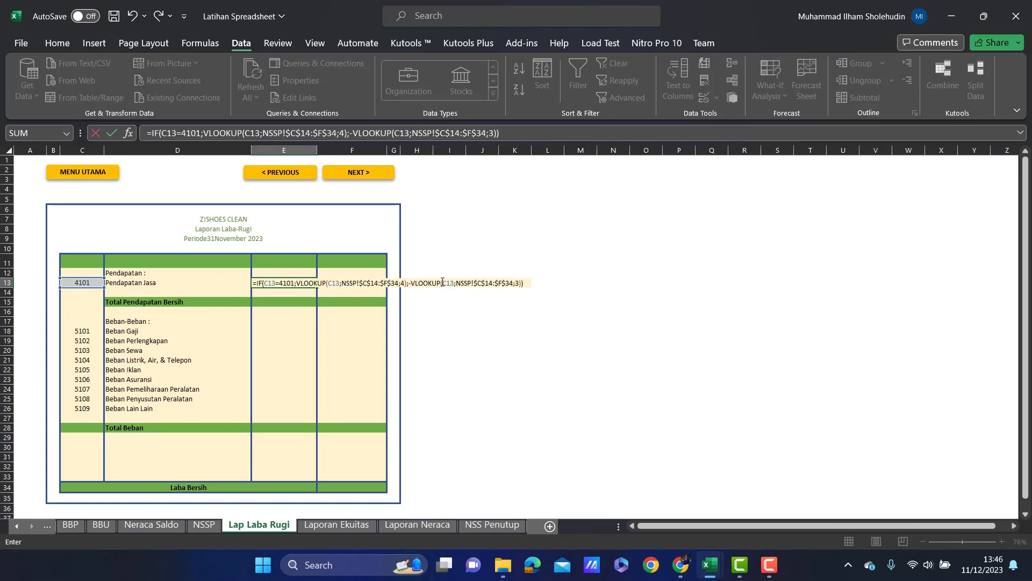
key(Return)
Enter =VLOOKUP(C18;NSSP!$C$14:$F$35;3;0) in E18 for Beban Gaji and fill it down to E26.
click(278, 332)
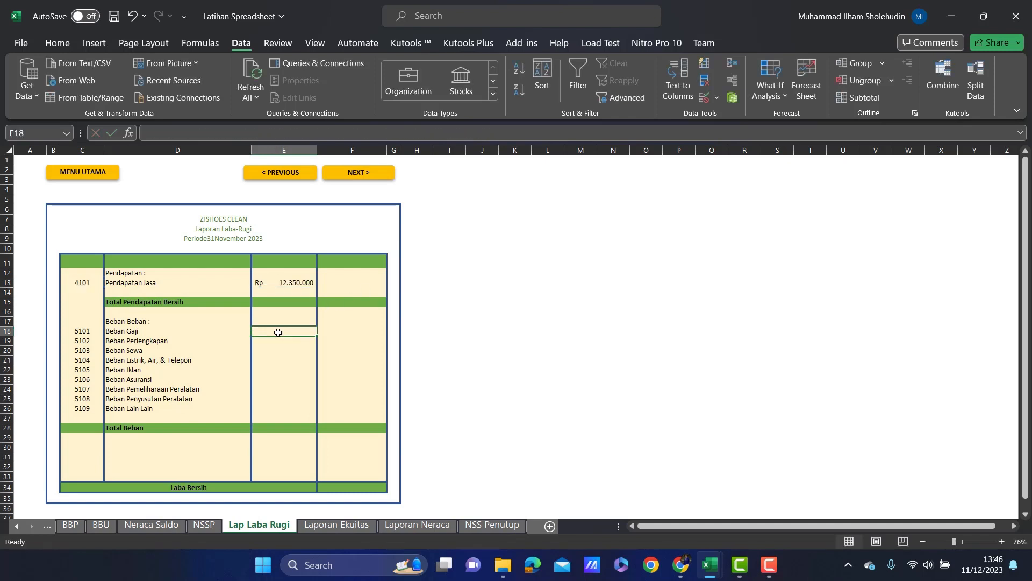
text(=)
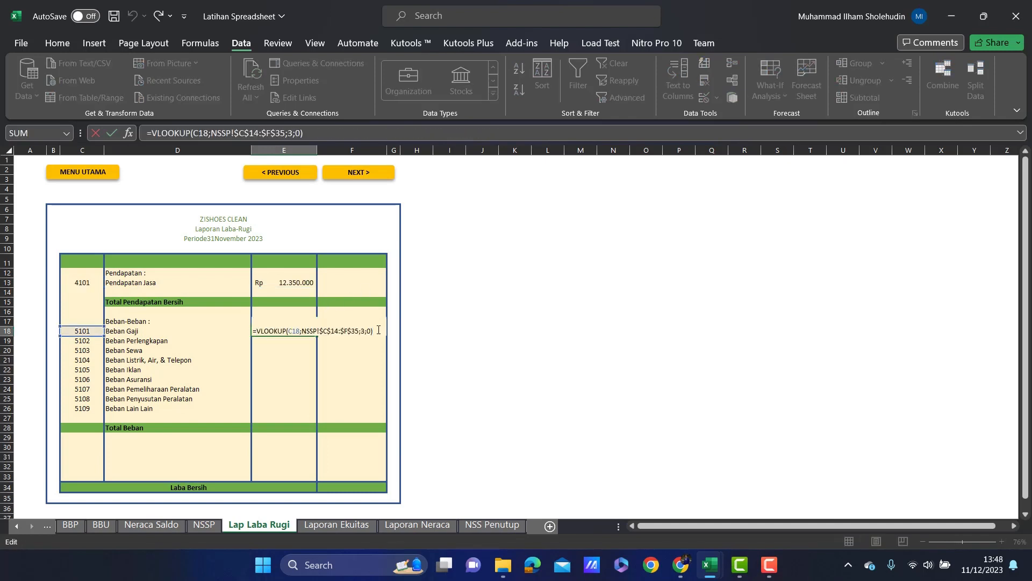
key(Return)
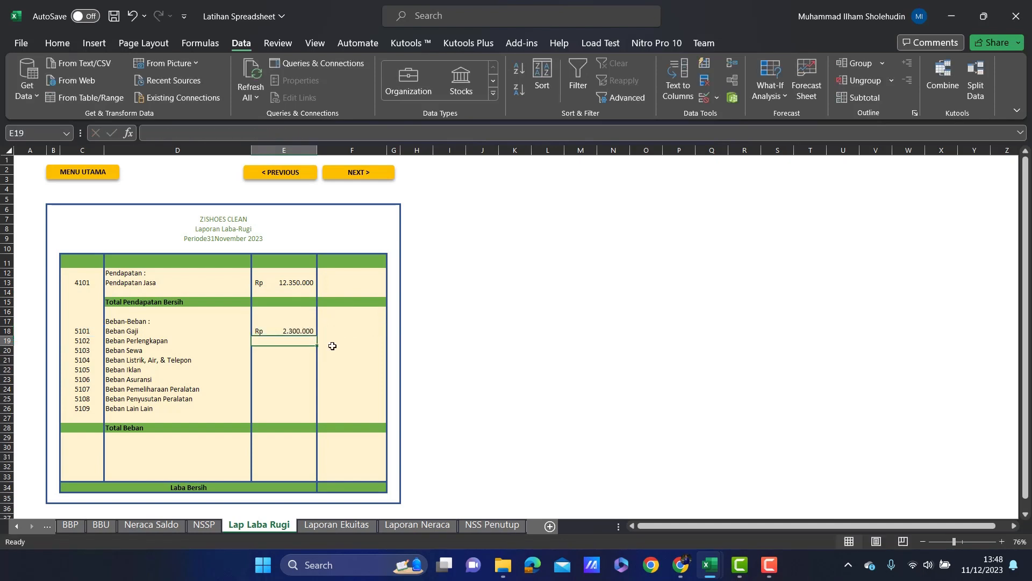
click(299, 330)
drag(315, 335, 308, 418)
click(340, 379)
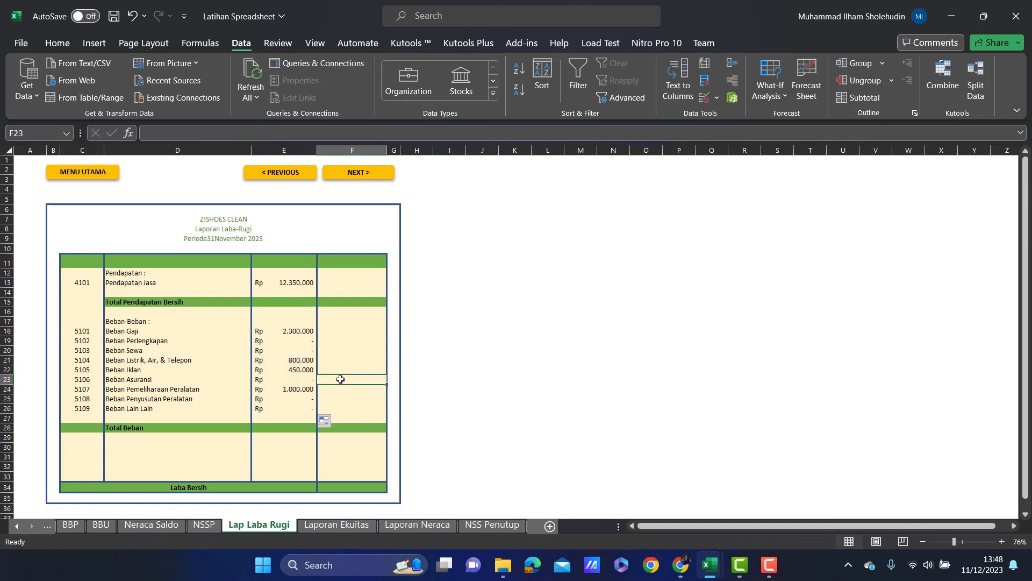
Calculate Total Pendapatan Bersih in F15 as the SUM of E13:E14.
click(346, 302)
text(=)
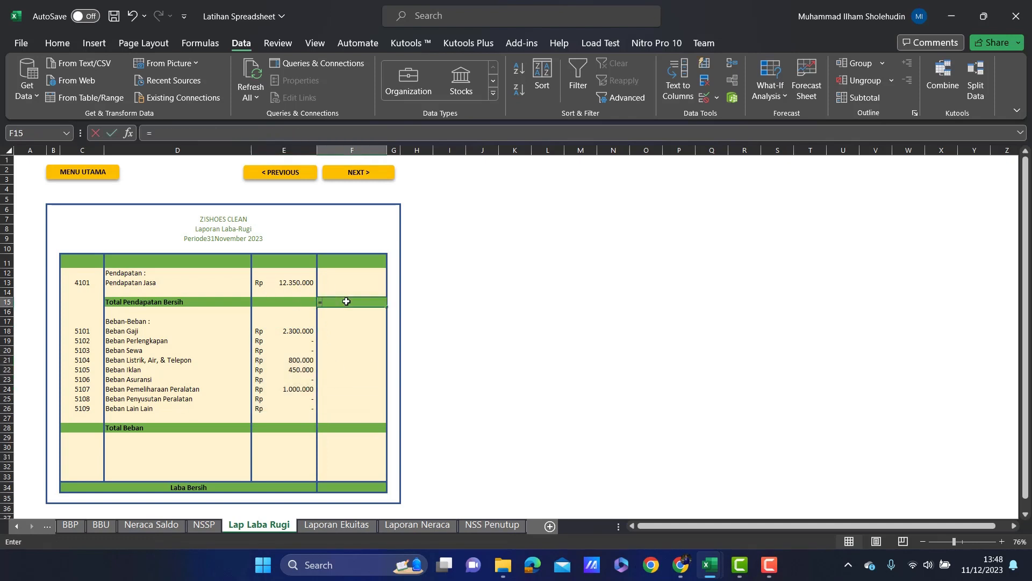
text(sum()
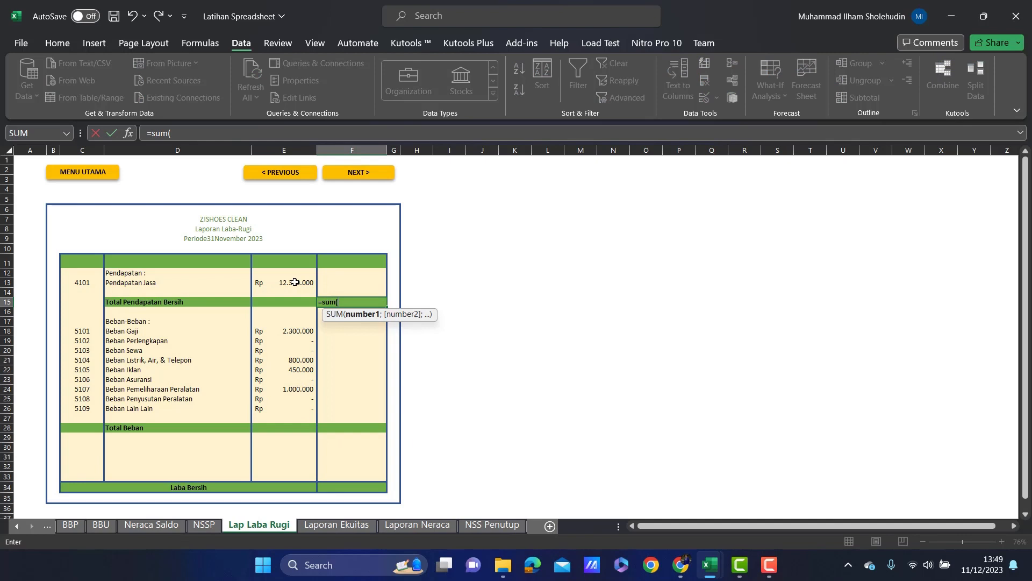
drag(296, 284, 296, 289)
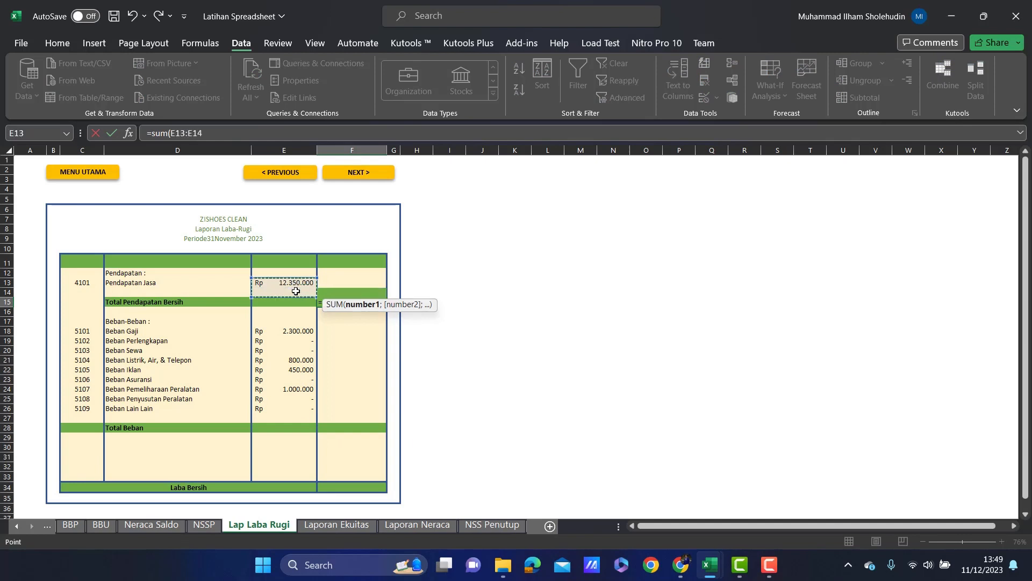
key(Return)
Calculate Total Beban in F28 as the SUM of E18:E26.
click(342, 429)
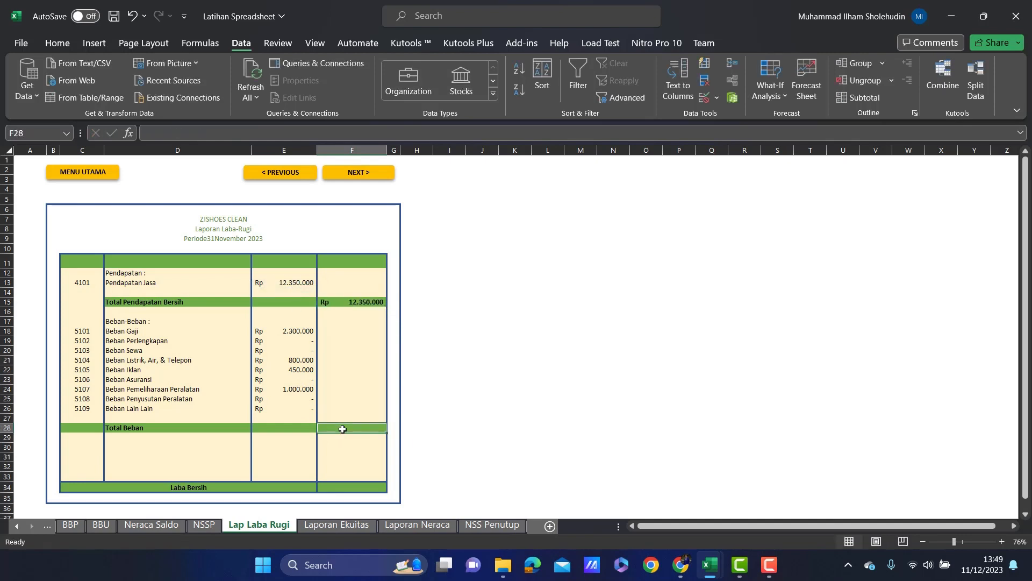
text(=sum()
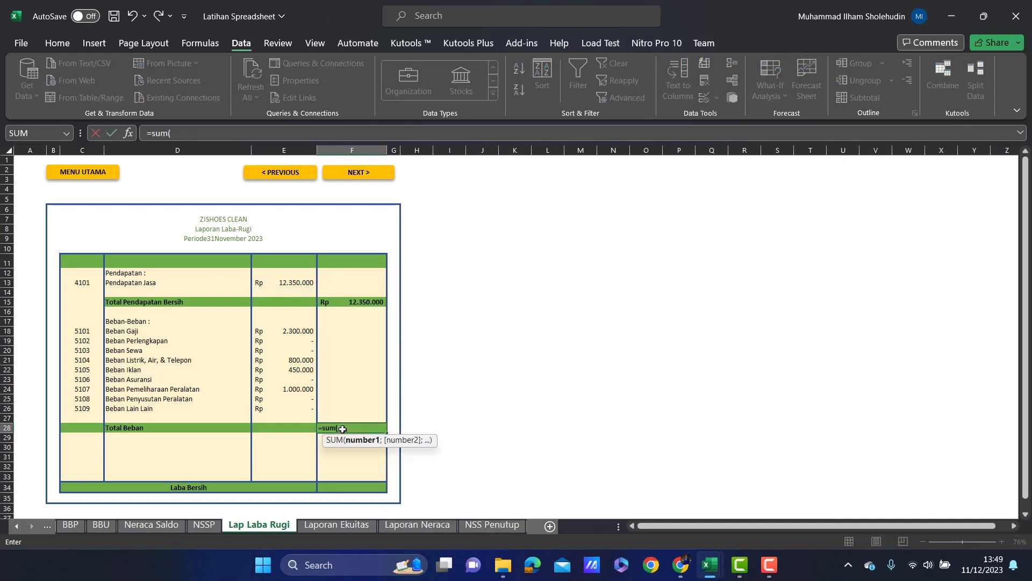
drag(294, 330, 291, 406)
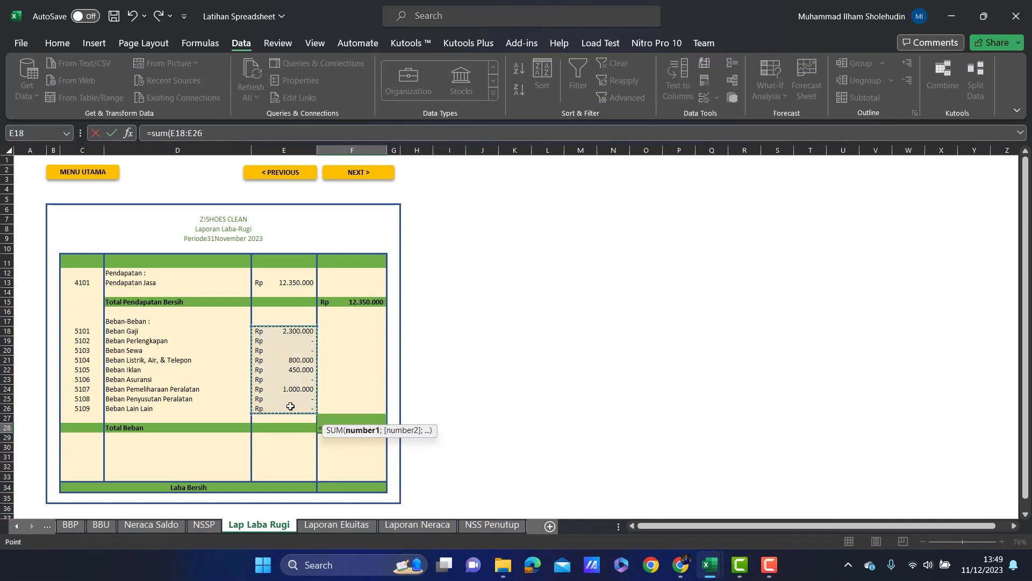
key(Return)
Calculate Laba Bersih in F34 by subtracting Total Beban in F28 from Total Pendapatan Bersih in F15.
click(347, 489)
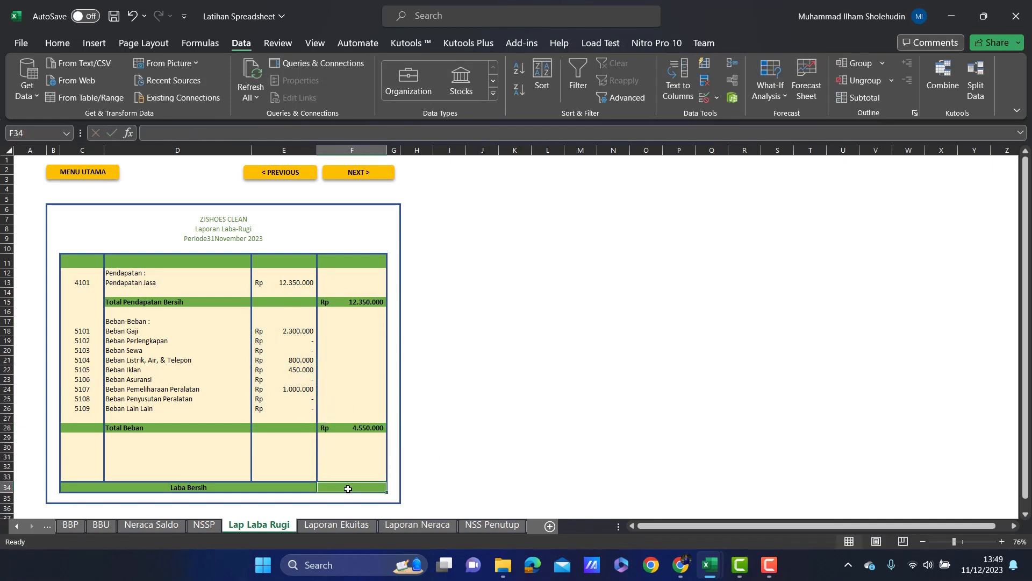
text(=)
click(365, 303)
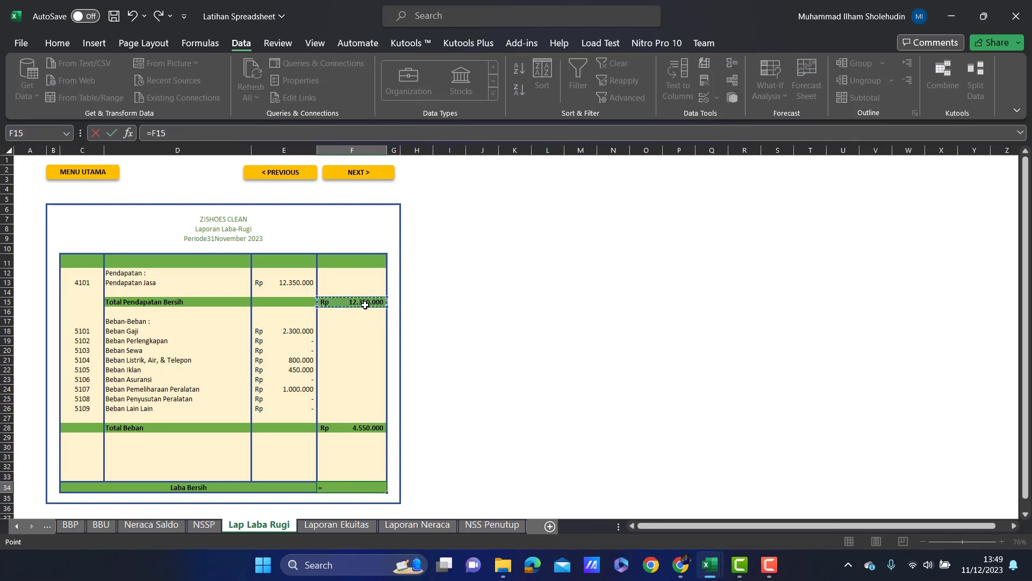
text(-)
click(347, 425)
key(Return)
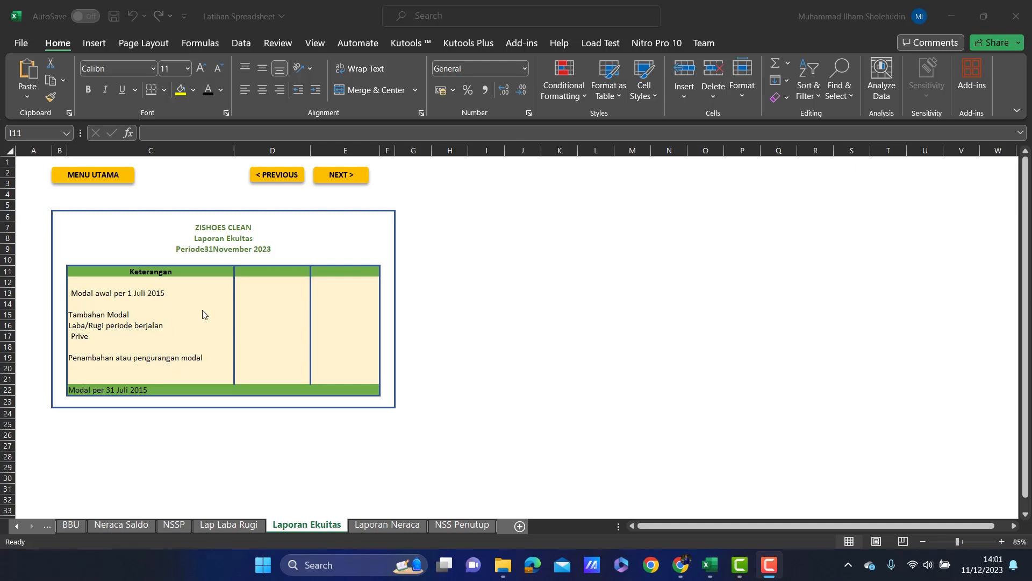
On the Laporan Ekuitas sheet, link the opening capital in E13 to the account 3101 credit balance in F23 of Neraca Saldo.
click(179, 293)
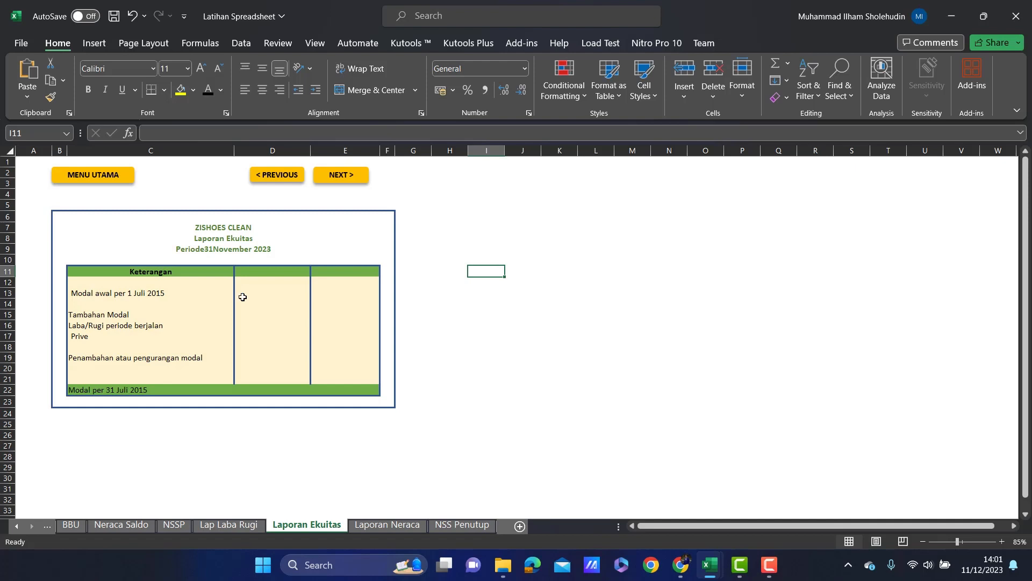
click(333, 289)
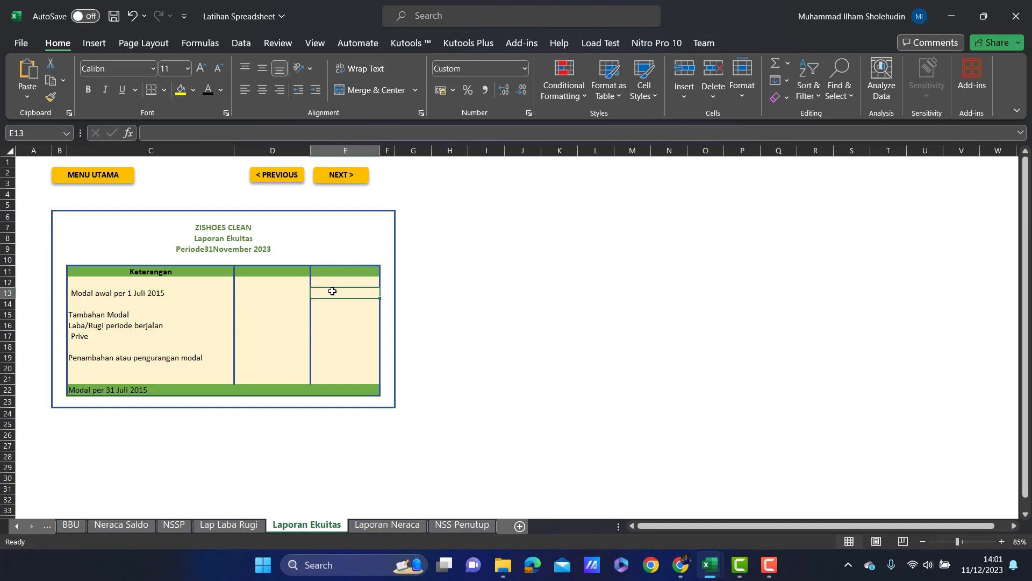
text(=)
click(121, 525)
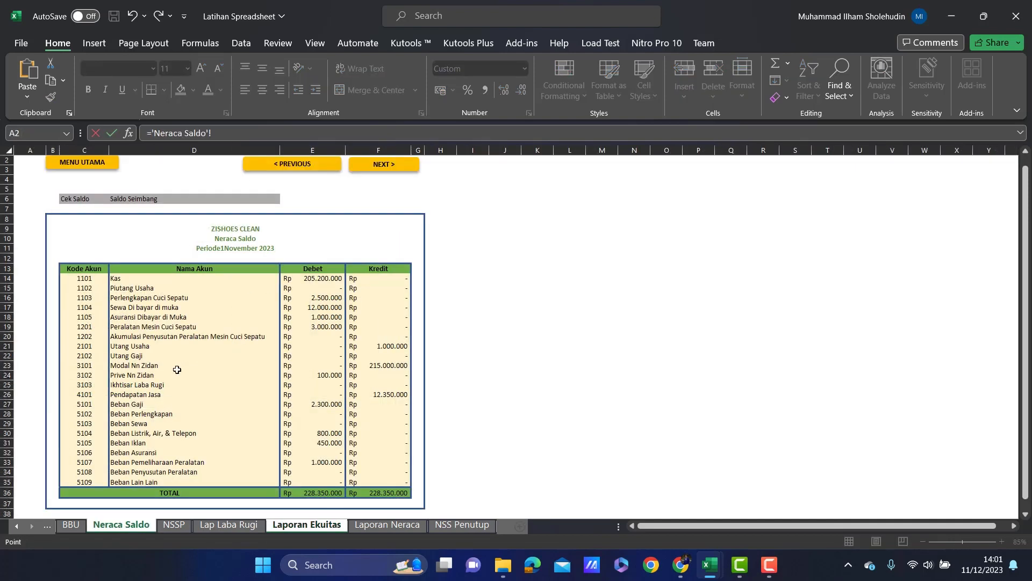
click(366, 365)
key(Return)
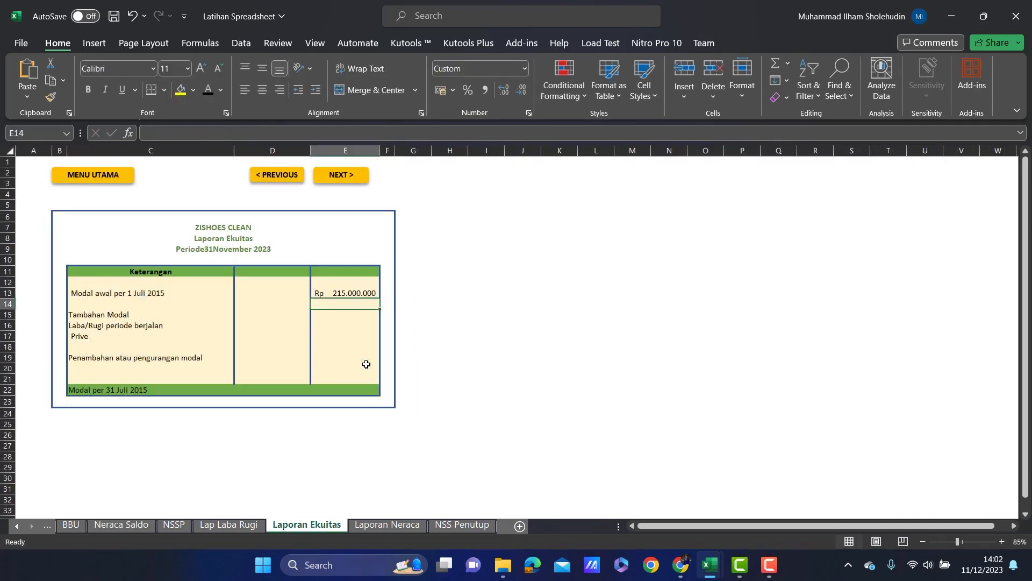
Enter 0 for Tambahan Modal in D15 and link Laba/Rugi periode berjalan in D16 to Laba Bersih in F34 of Lap Laba Rugi.
click(271, 316)
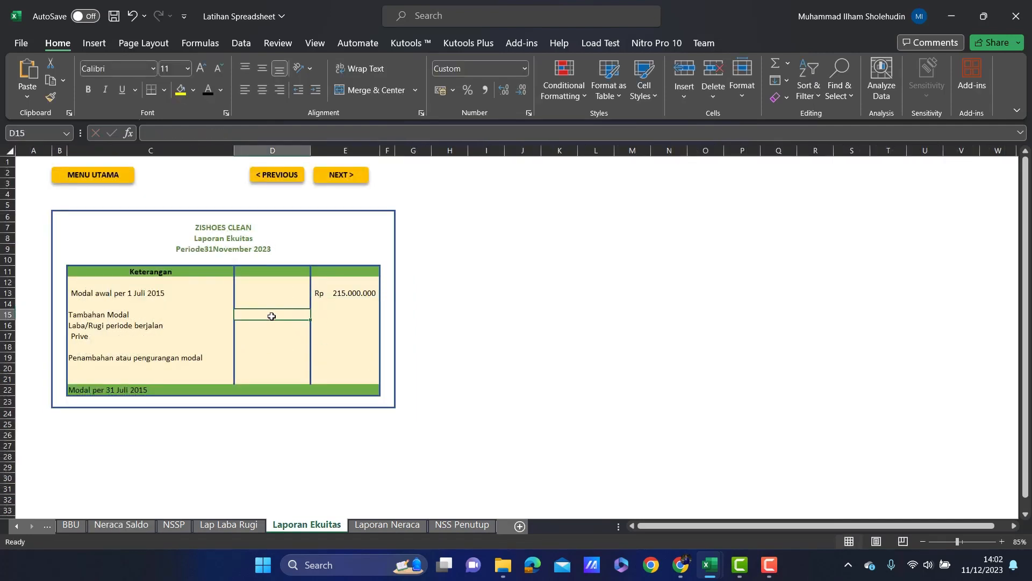
text(0)
key(Return)
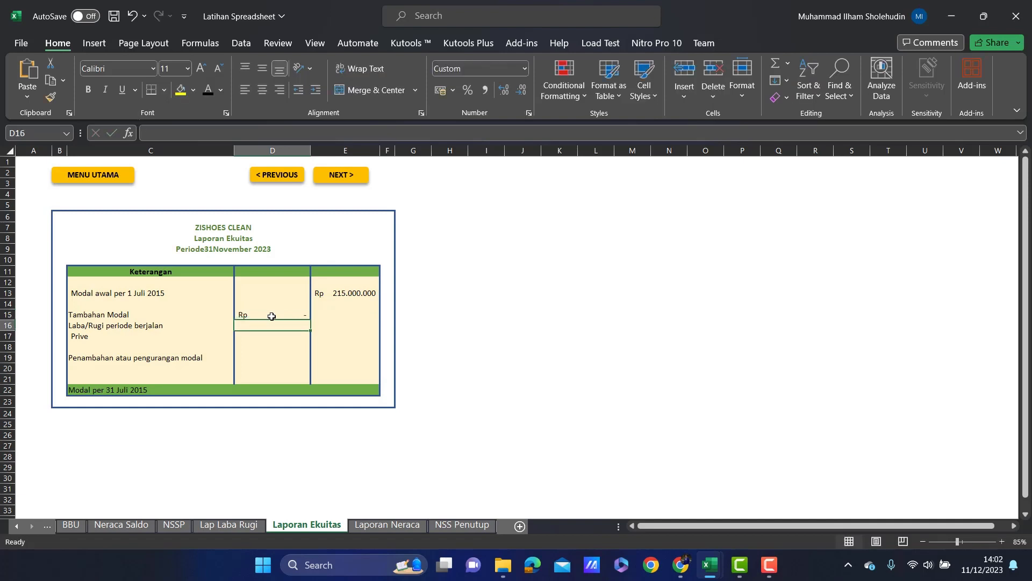
text(=)
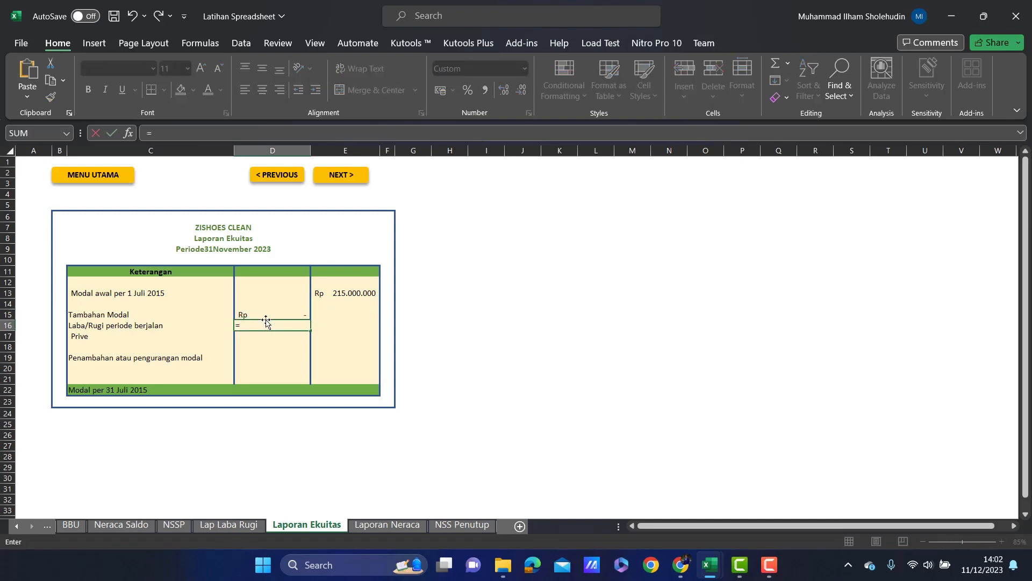
click(227, 525)
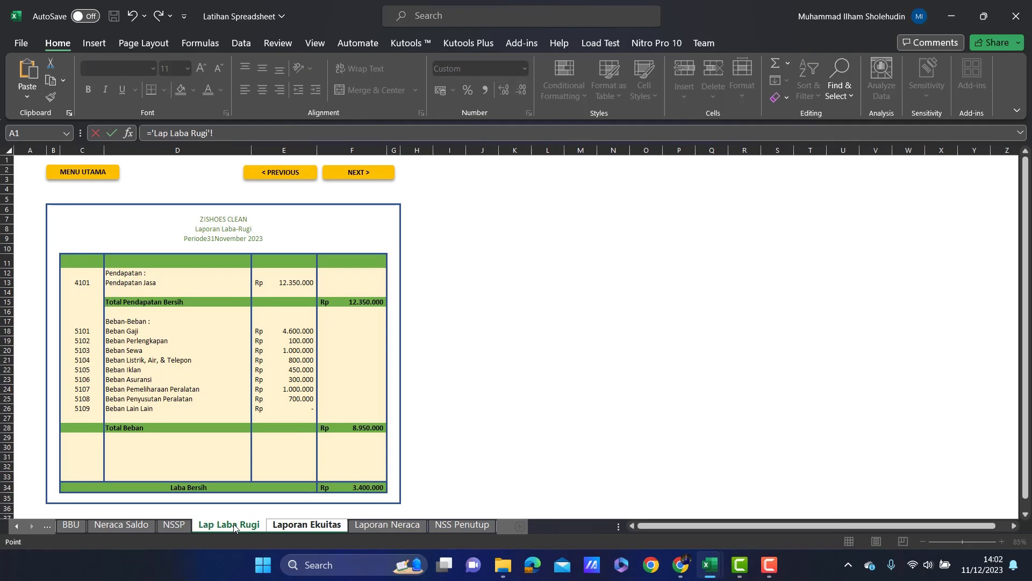
click(343, 487)
key(Return)
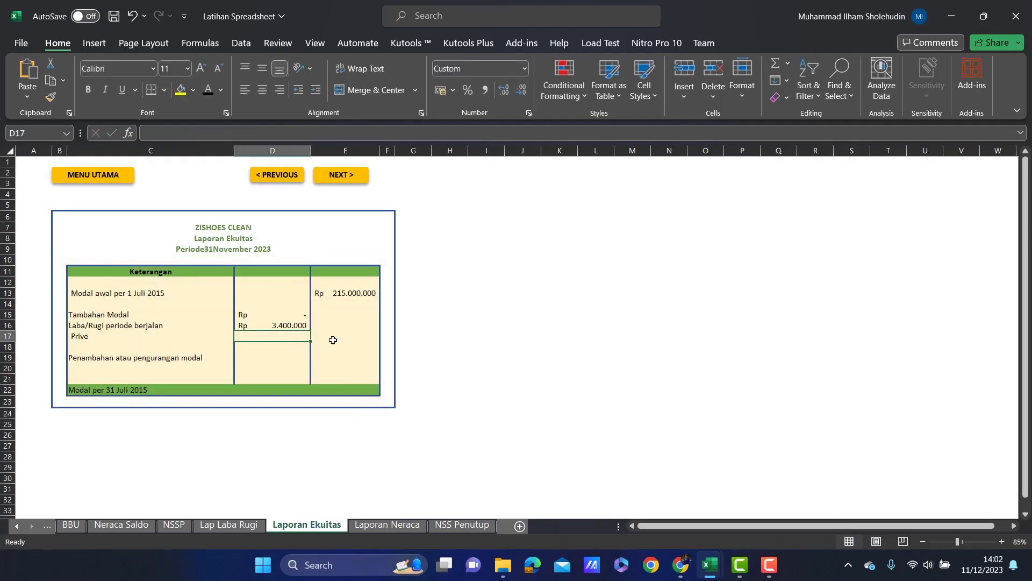
Link Prive in D17 to the account 3102 debit balance in E24 of Neraca Saldo.
text(=)
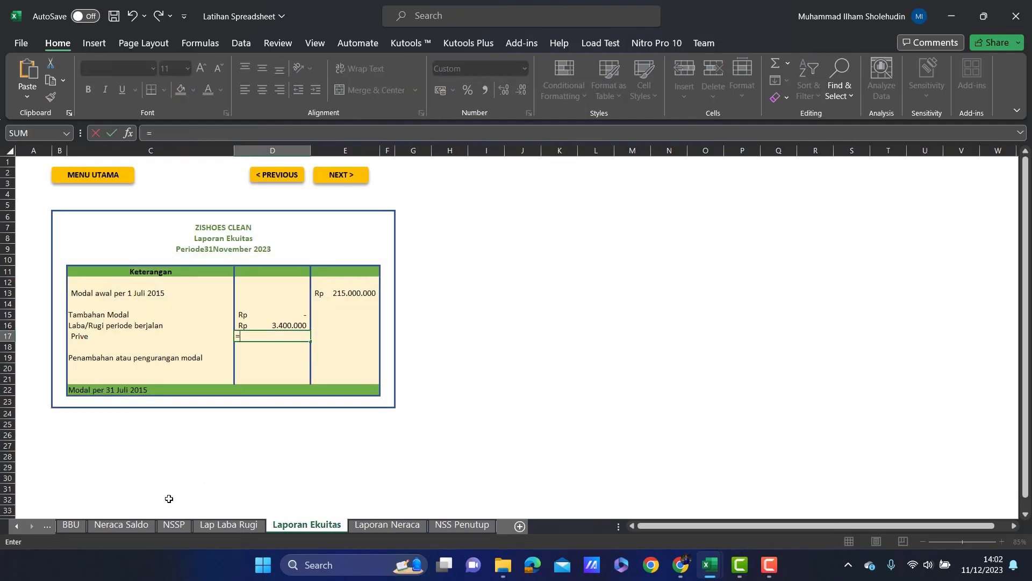
click(122, 525)
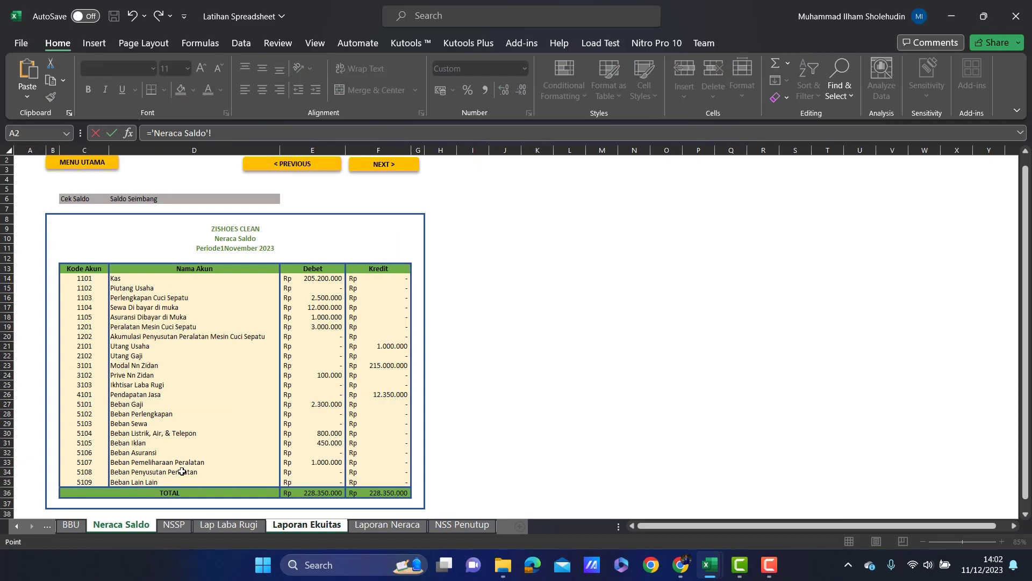
click(321, 375)
key(Return)
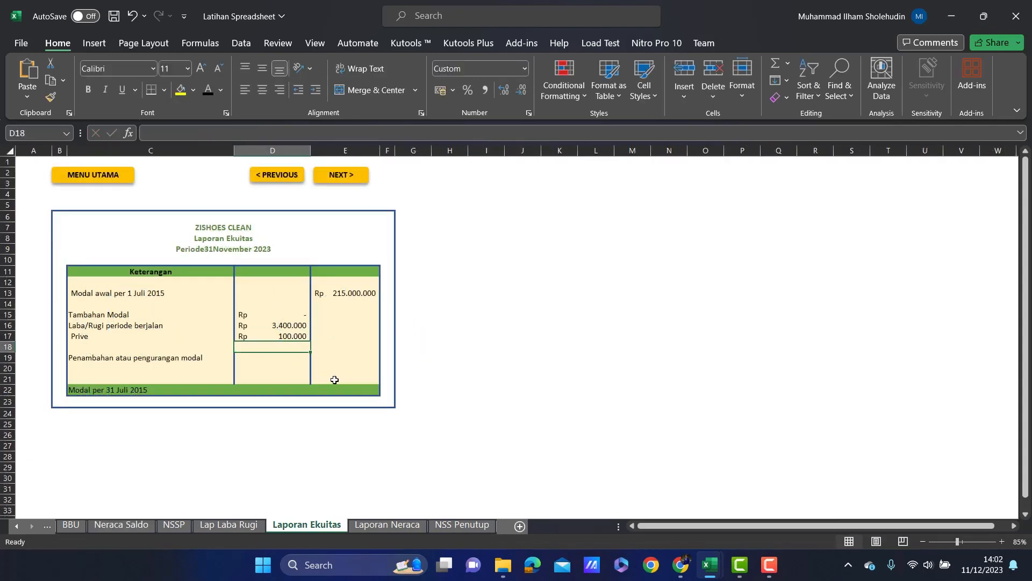
Calculate Penambahan atau pengurangan modal in E19 with the formula =D15+D16-D17.
click(273, 357)
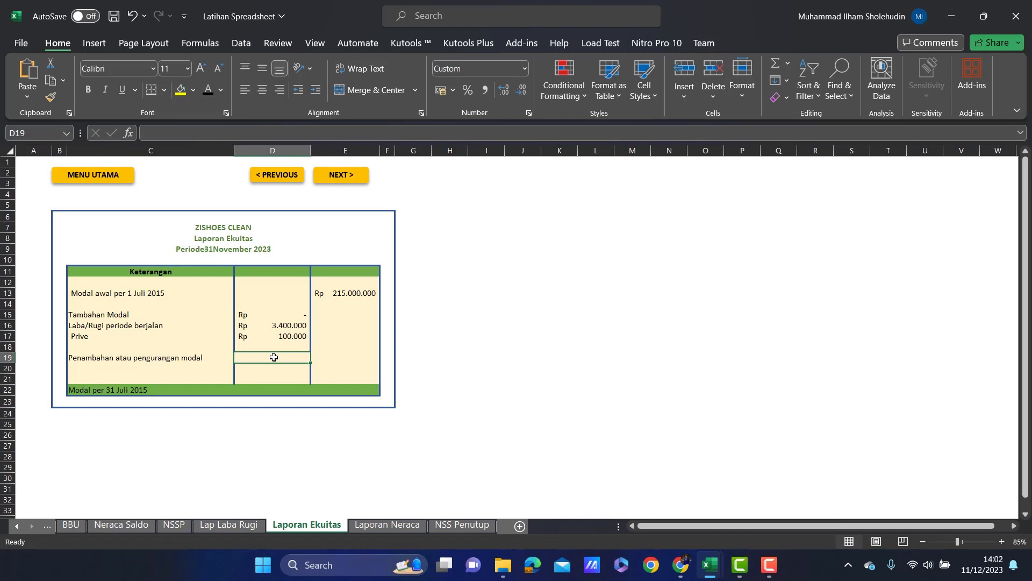
click(327, 357)
text(=)
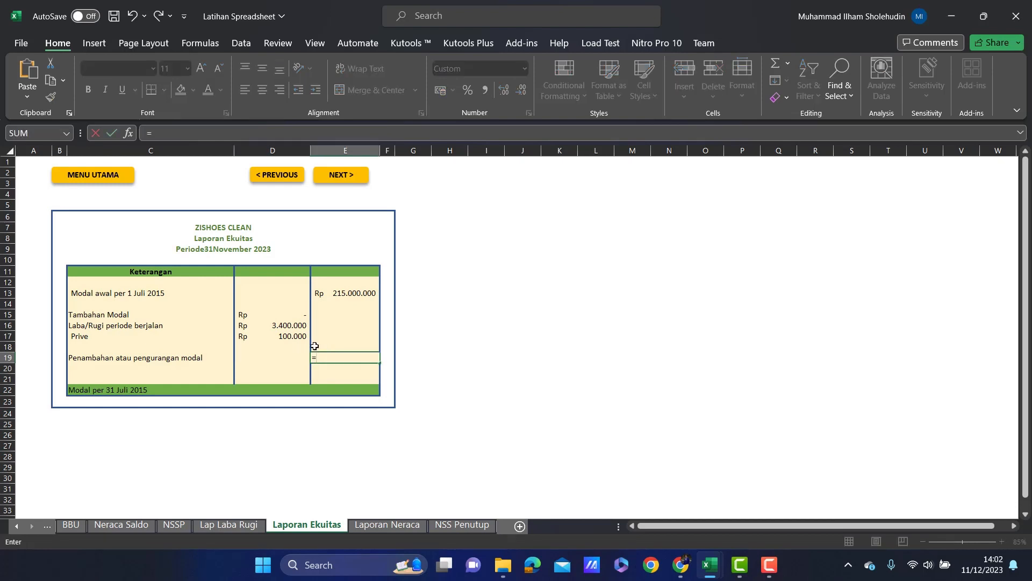
click(273, 312)
text(+)
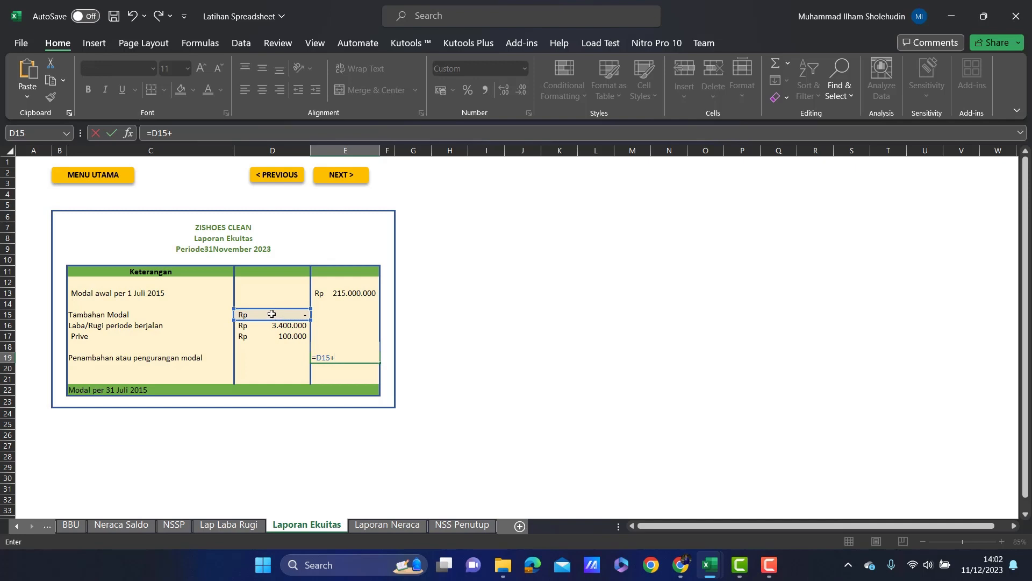
click(265, 326)
text(-)
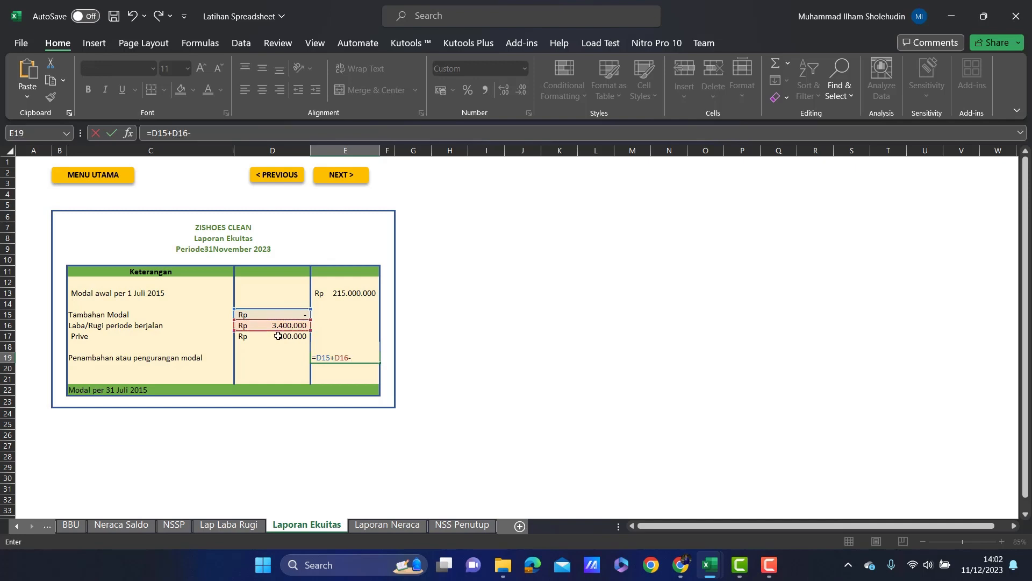
click(278, 335)
key(Return)
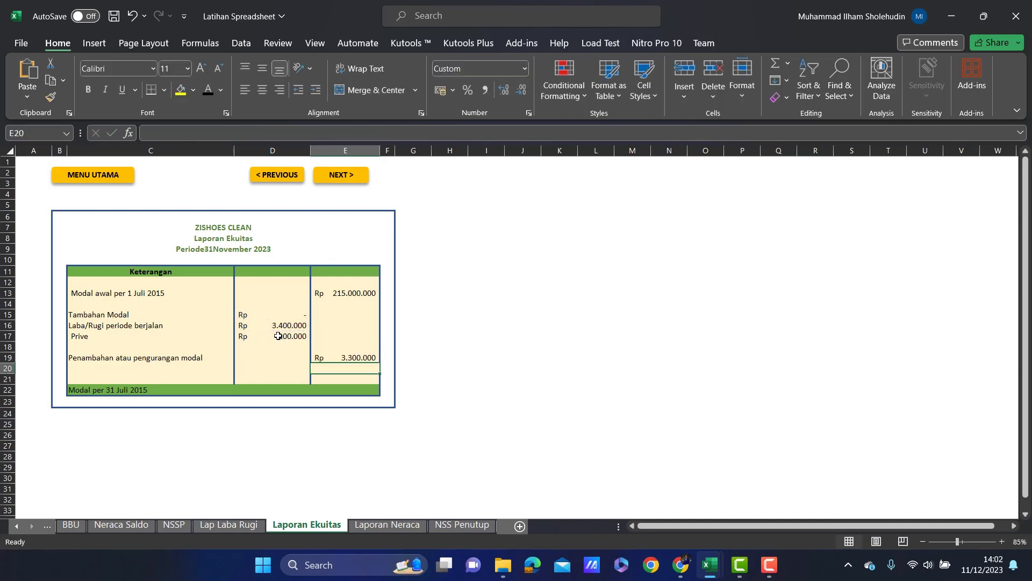
Calculate the closing capital in E22 of Laporan Ekuitas with the formula =E13+E19.
click(315, 390)
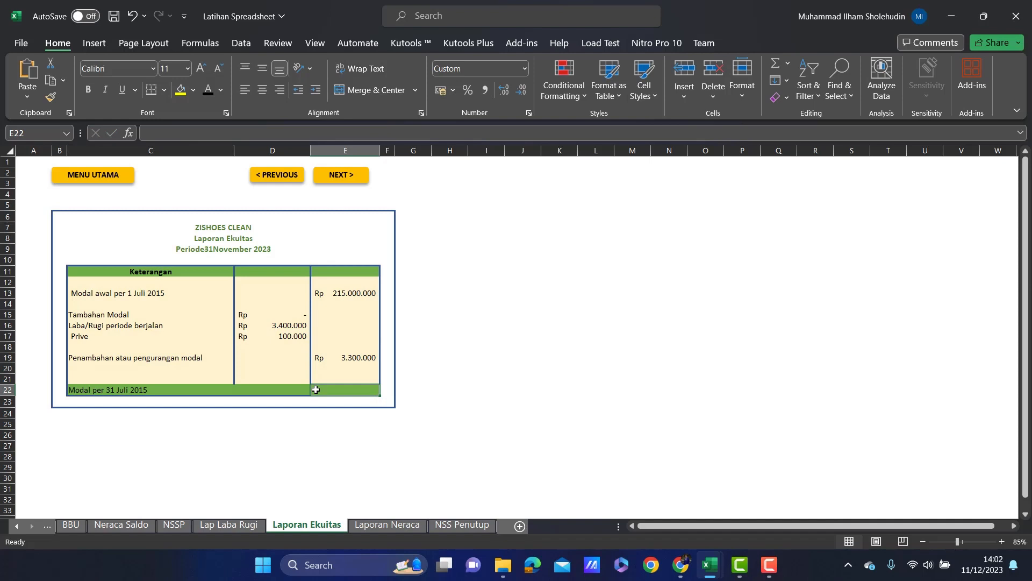
text(=)
click(357, 295)
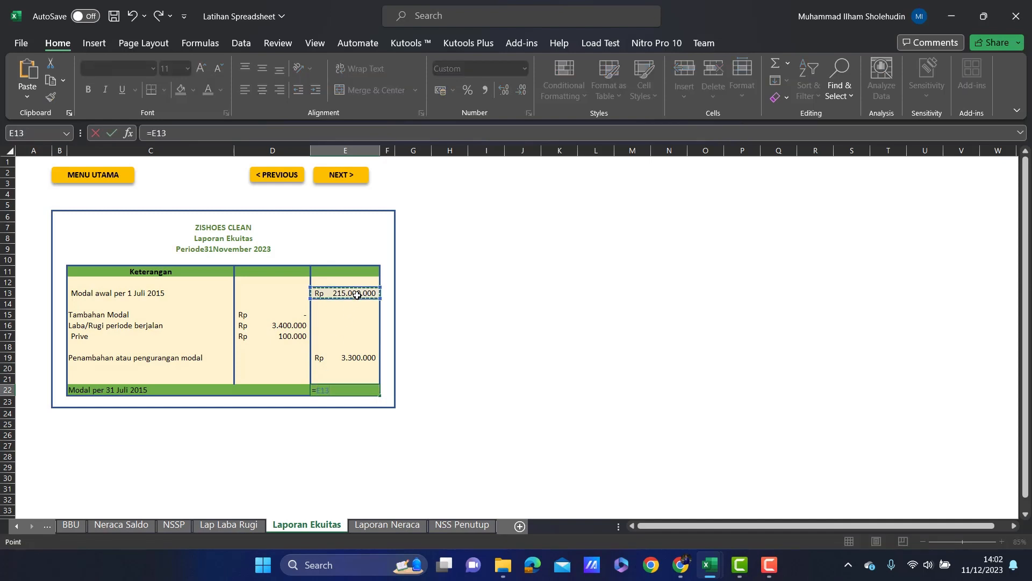
text(+)
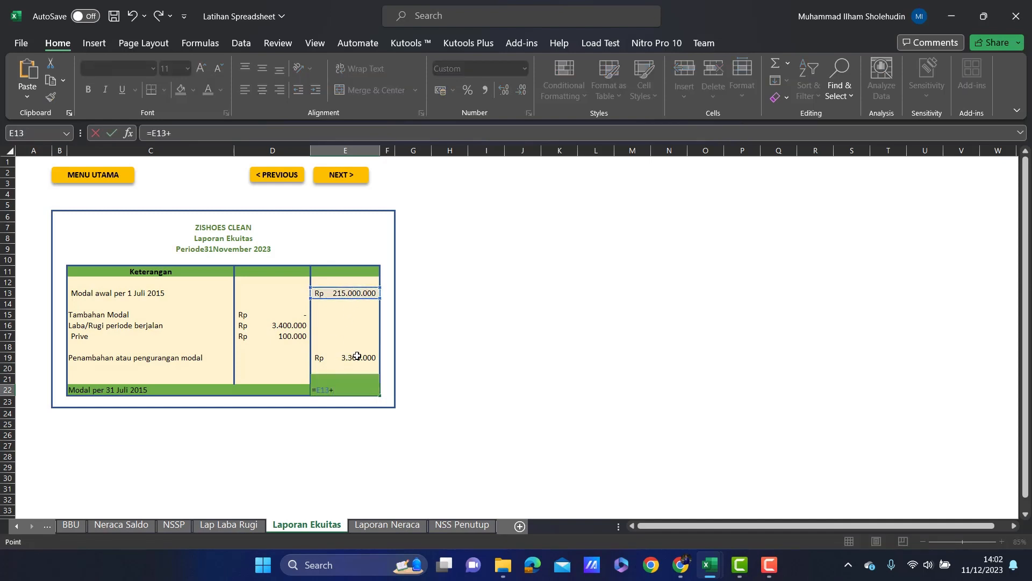
click(357, 356)
key(Return)
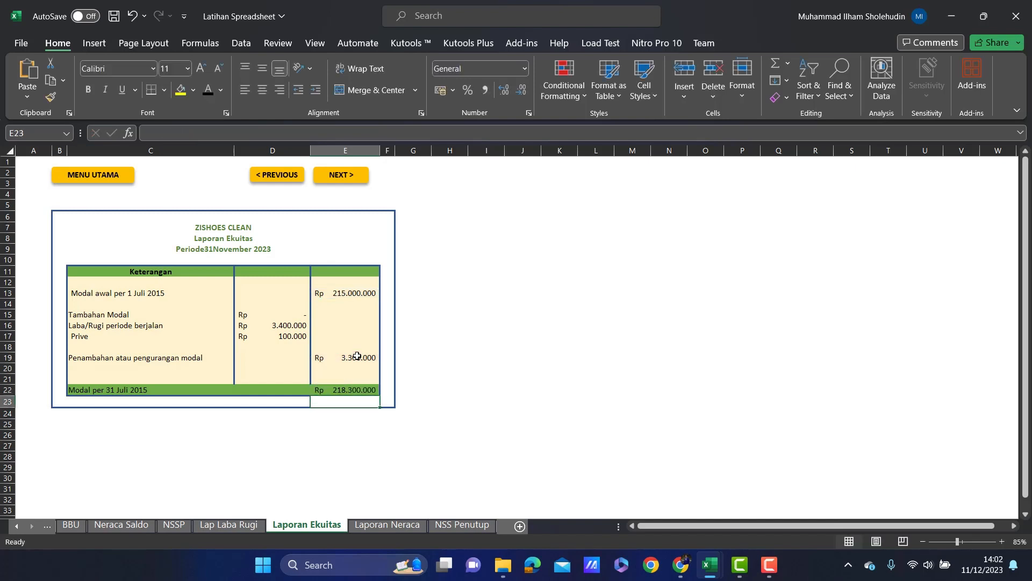
click(405, 443)
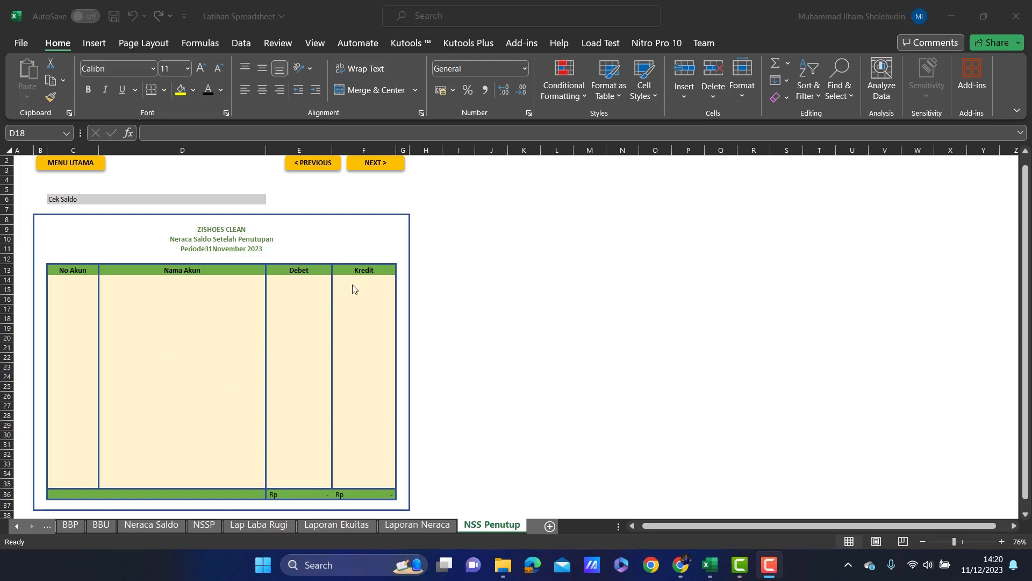
On the NSS Penutup sheet, link No Akun in C14 to B9 of Daftar Akun and fill it down to C35.
click(72, 279)
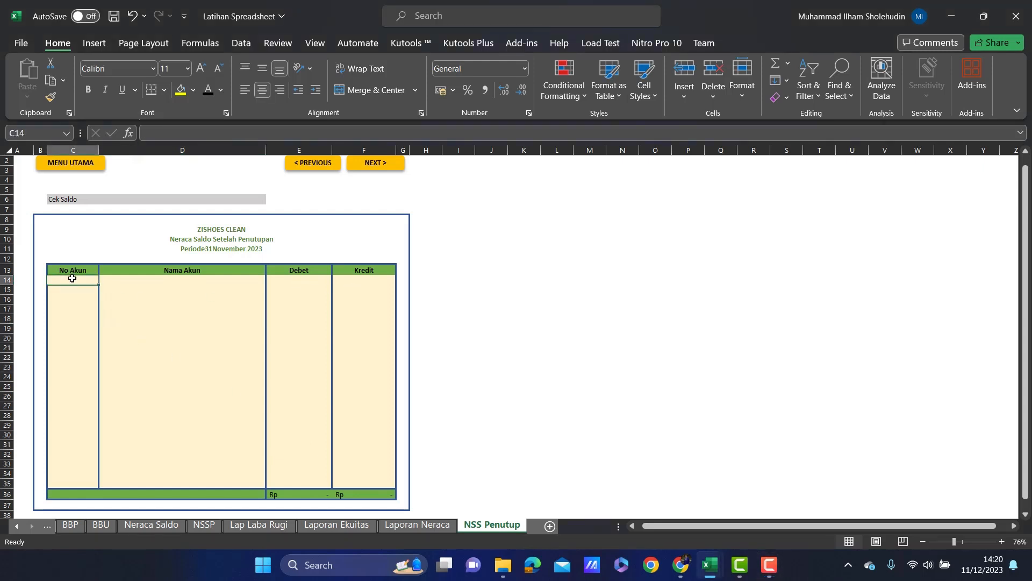
text(=)
click(20, 529)
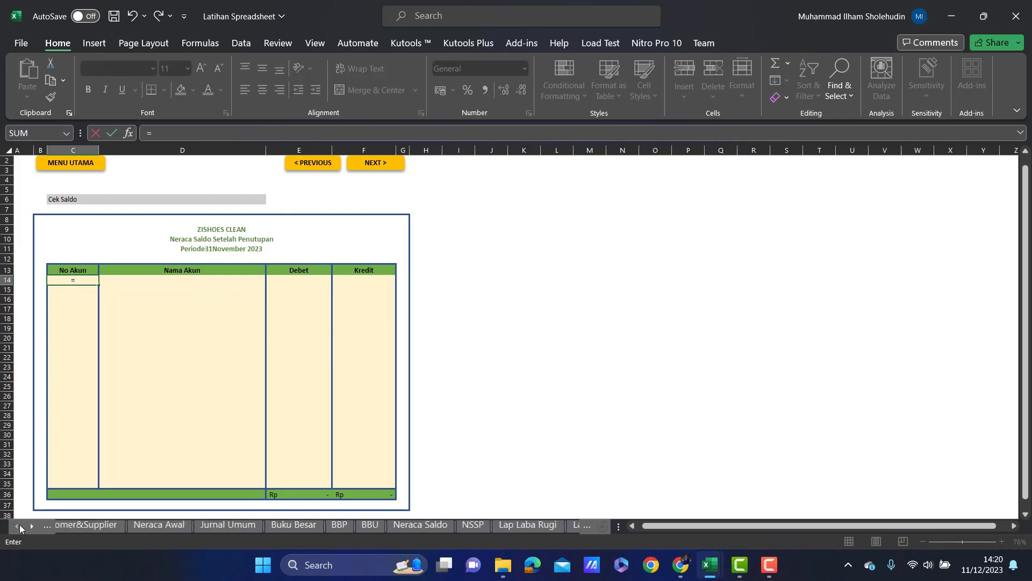
click(20, 527)
click(154, 526)
click(80, 244)
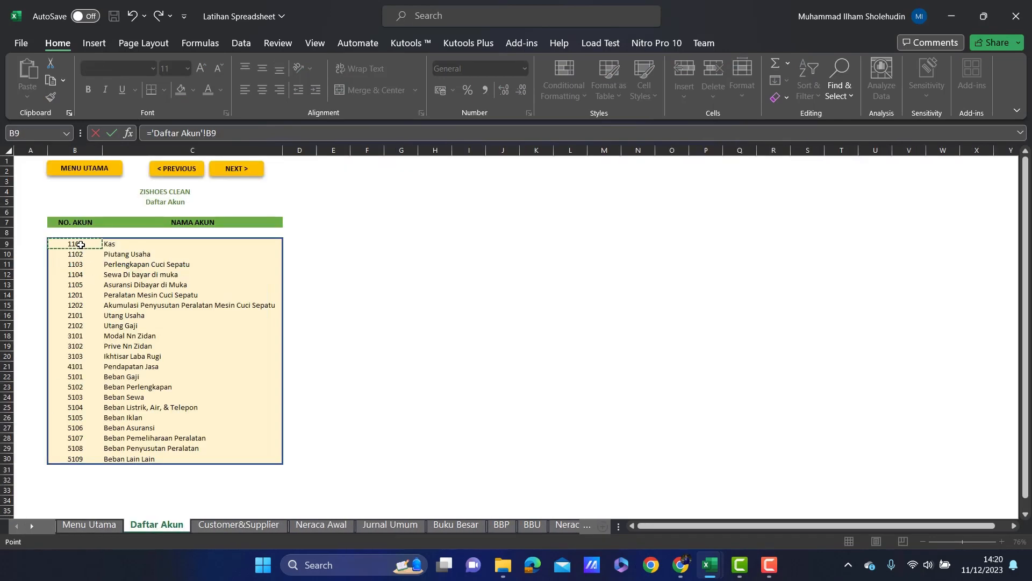
key(Return)
click(89, 279)
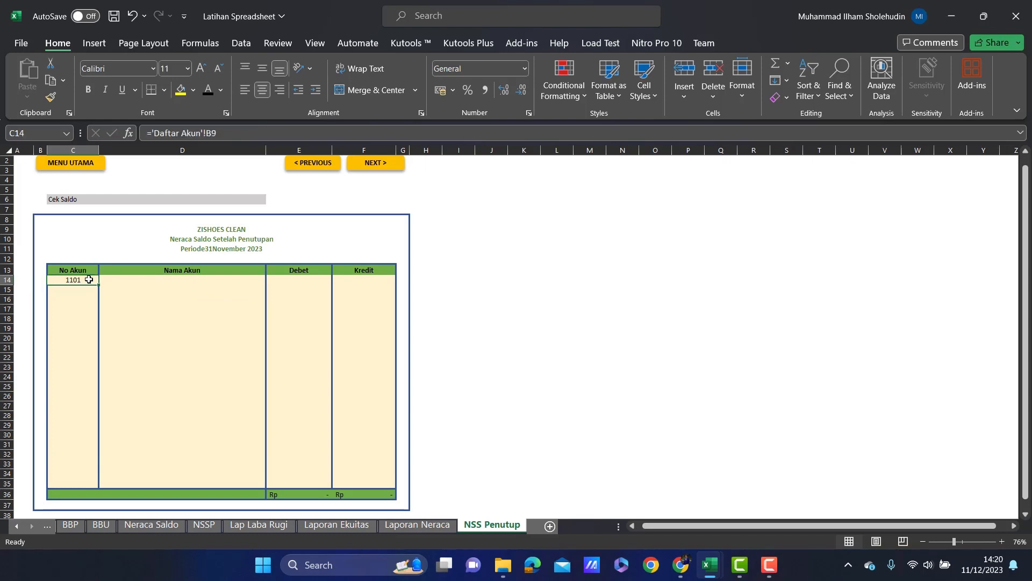
drag(98, 283, 75, 484)
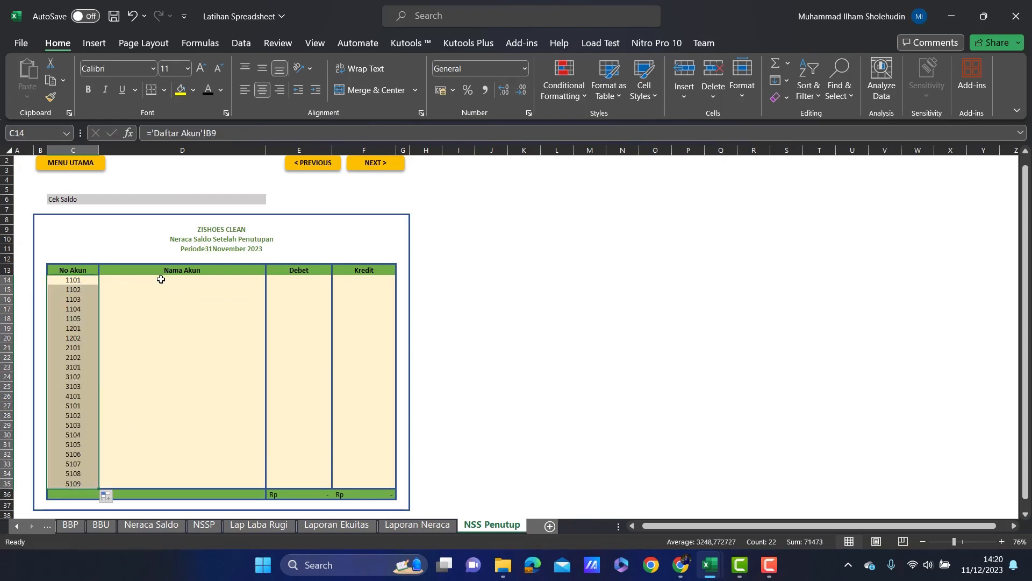
Look up Nama Akun in D14 with =VLOOKUP(C14;'Daftar Akun'!$B$9:$C$30;2;FALSE) and fill the formula down to D35.
click(161, 279)
double_click(160, 279)
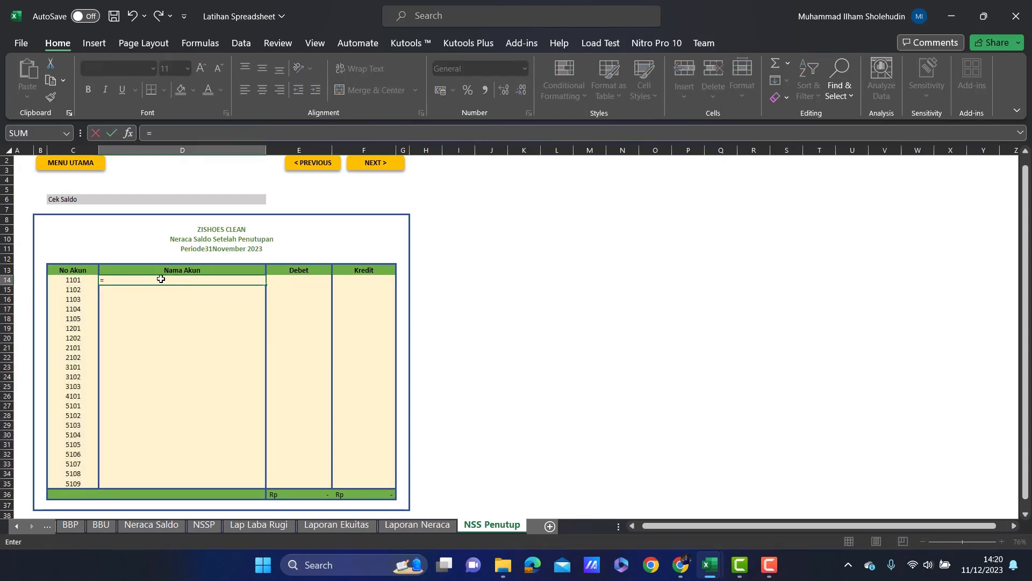
text(=VLOOKUP(C14;'Daftar Akun'!$B$9:$C$30;2;FALSE))
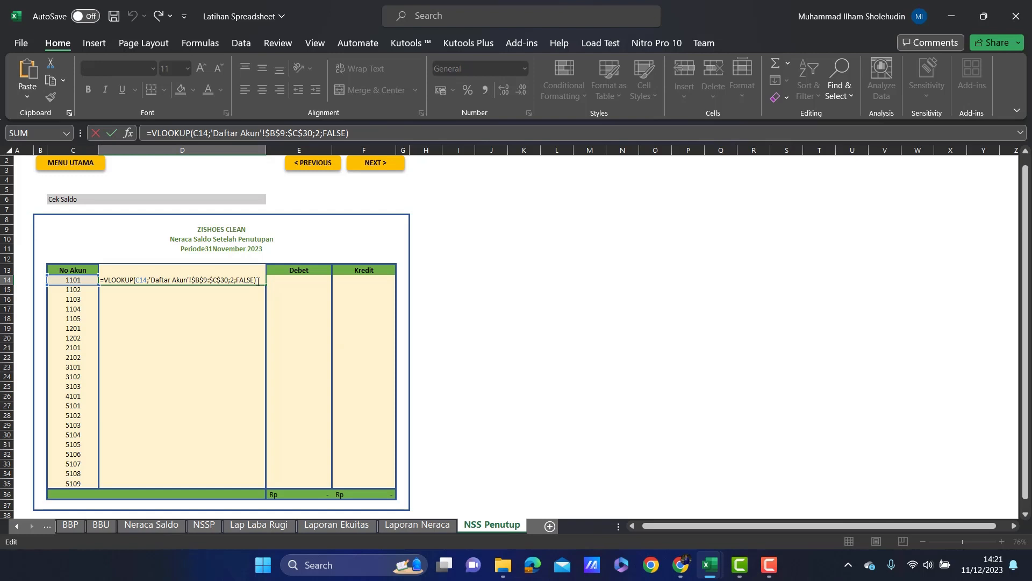
key(Return)
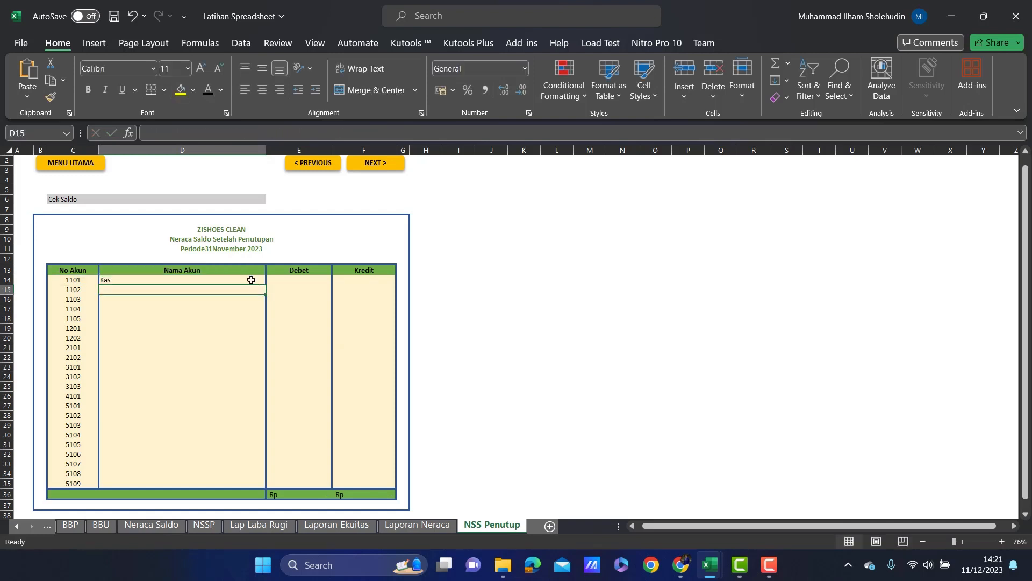
click(252, 281)
drag(268, 284, 268, 487)
Fill Debet E14:E35 with =IF(OR(LEFT(C14;1)="1";LEFT(C14;1)="5";C14=3102);VLOOKUP(C14;'Neraca Awal'!B10:E31;3;0)+SUMIF('Jurnal Umum'!$F$11:$F$47;C14;'Jurnal Umum'!$H$11:$H$47)-SUMIF('Jurnal Umum'!$I$11:$I$47;C14;'Jurnal Umum'!$K$11:$K$47);0).
click(314, 281)
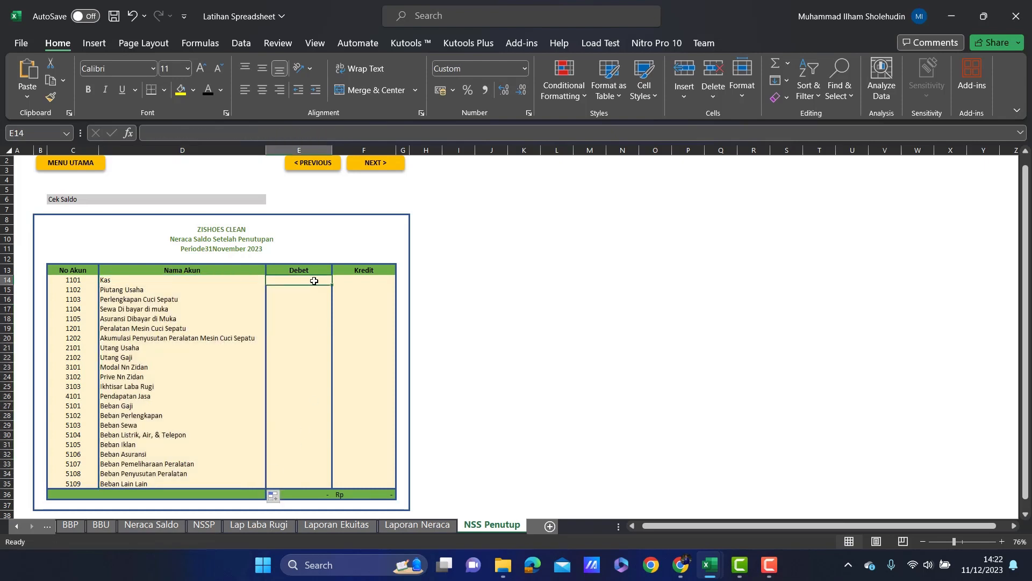
text(=)
text(IF(OR(LEFT(C14;1)="1";LEFT(C14;1)="5";C14=3102);VLOOKUP(C14;'Neraca Awal'!B10:E31;3;0)+SUMIF('Jurnal Umum'!$F$11:$F$47;C14;'Jurnal Umum'!$H$11:$H$47)-SUMIF('Jurnal Umum'!$I$11:$I$47;C14;'Jurnal Umum'!$K$11:$K$47);0))
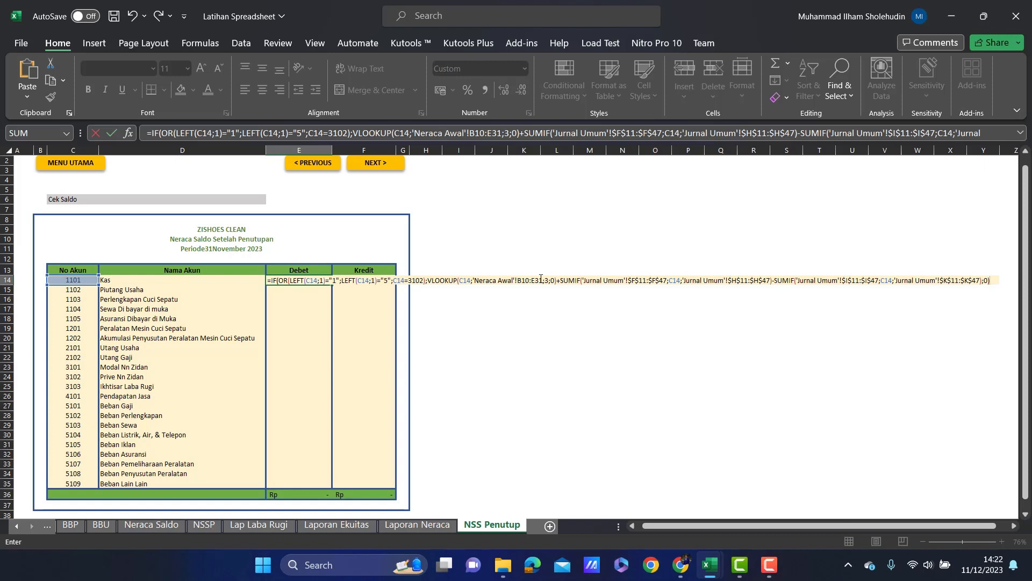
key(Return)
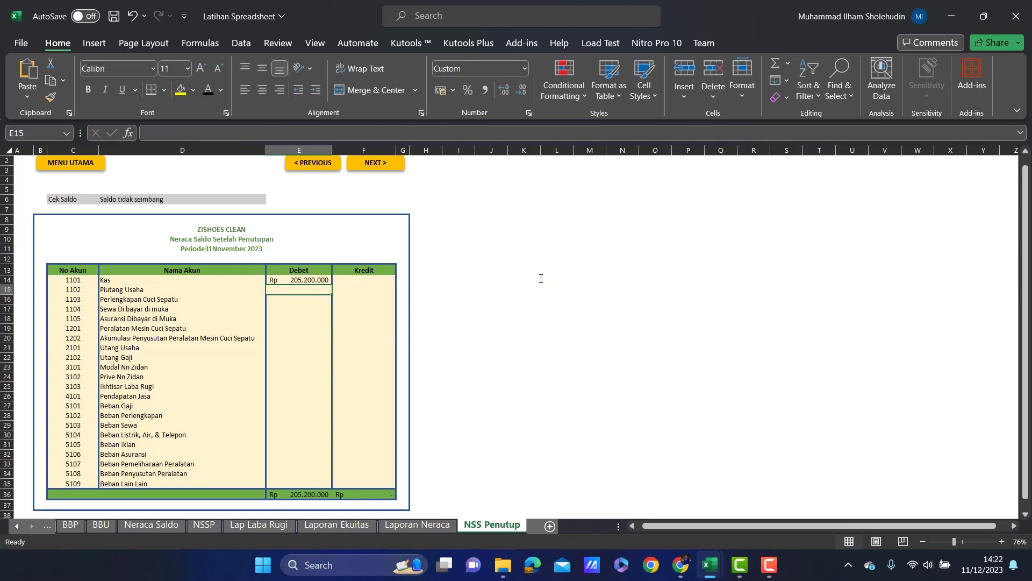
click(310, 280)
drag(329, 288, 325, 485)
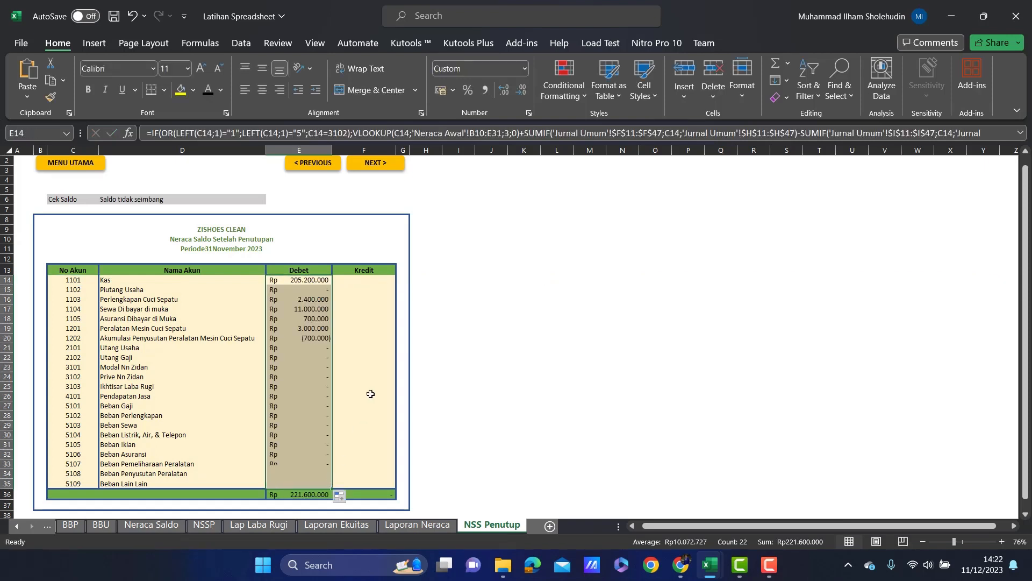
Fill Kredit F14:F35 with =IF(E14=0;VLOOKUP(C14;'Neraca Awal'!B10:E31;4;0)+SUMIF('Jurnal Umum'!$I$11:$I$47;C14;'Jurnal Umum'!$K$11:$K$47)-SUMIF('Jurnal Umum'!$F$11:$F$47;C14;'Jurnal Umum'!$H$11:$H$47);0) and check Cek Saldo in D6.
click(370, 277)
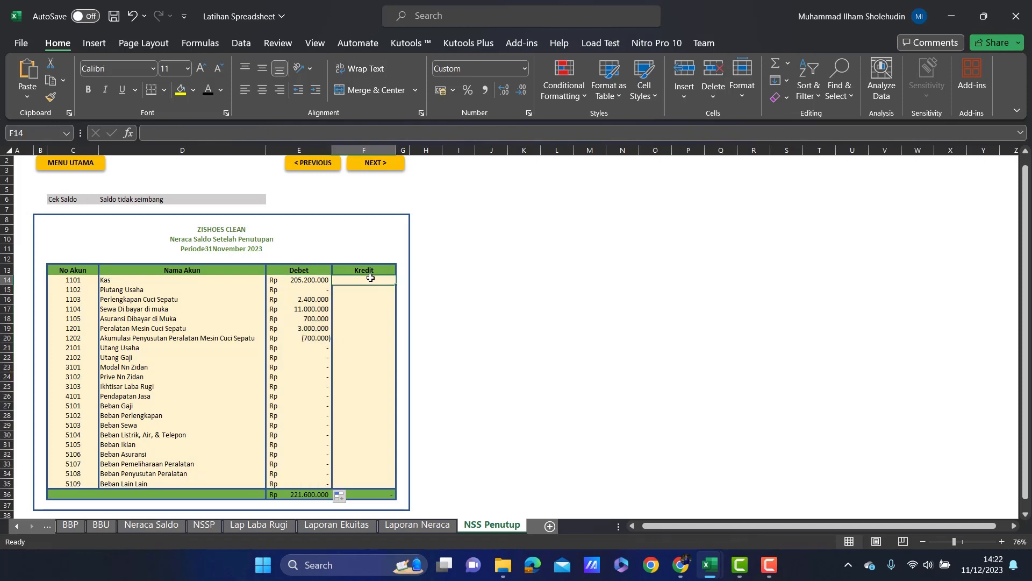
text(=)
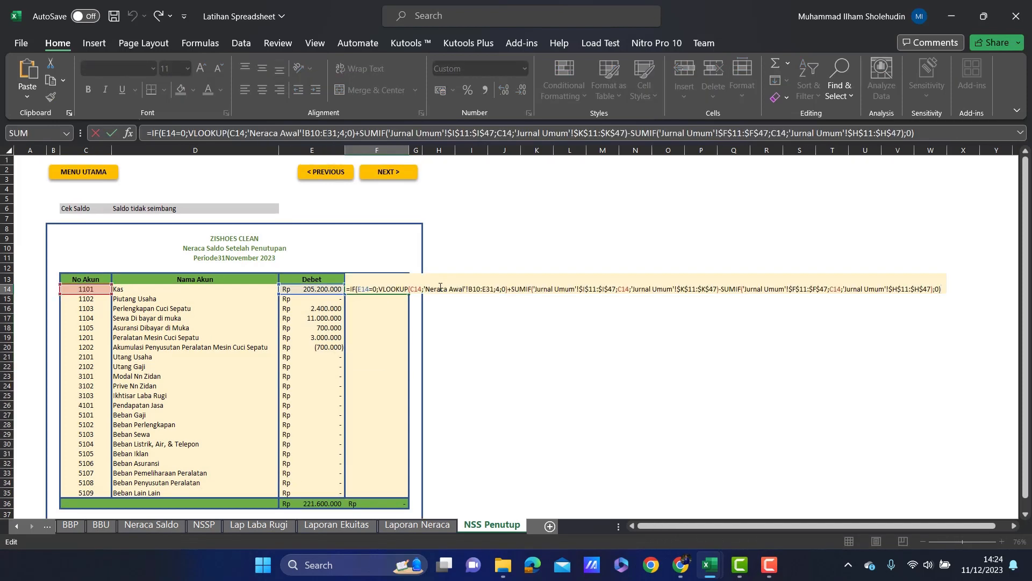
key(Return)
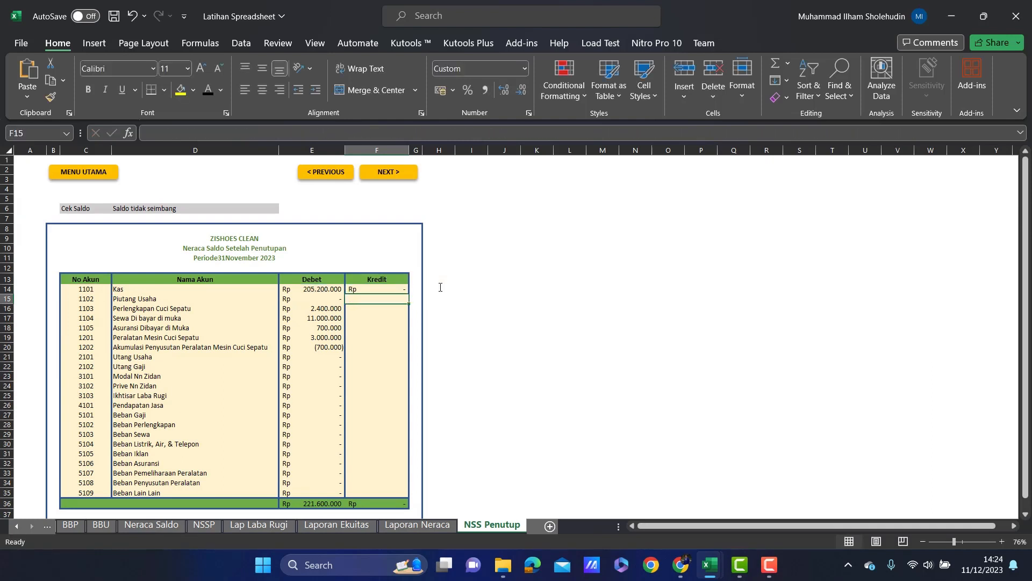
click(384, 286)
drag(409, 294, 408, 493)
click(458, 413)
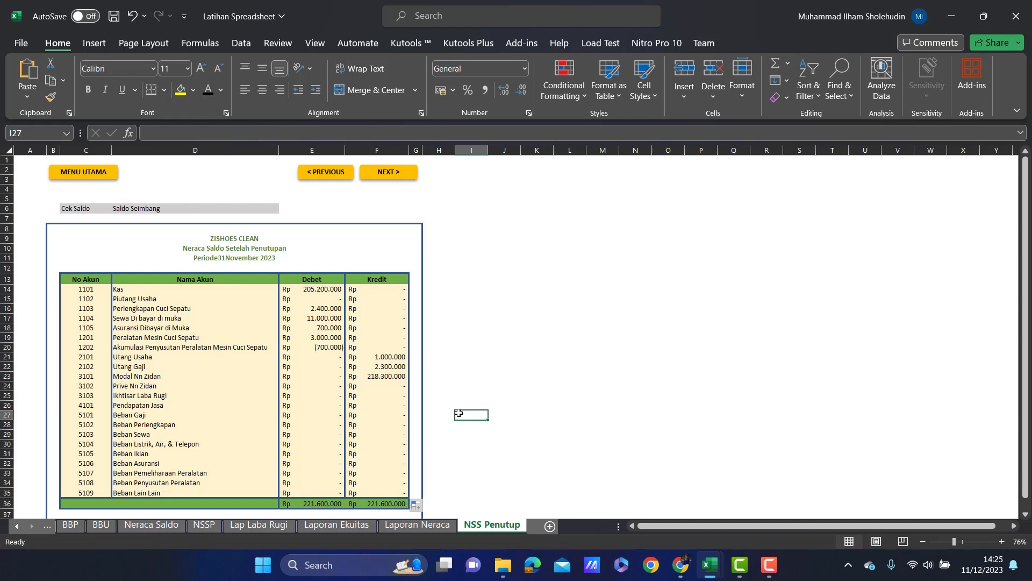
click(121, 210)
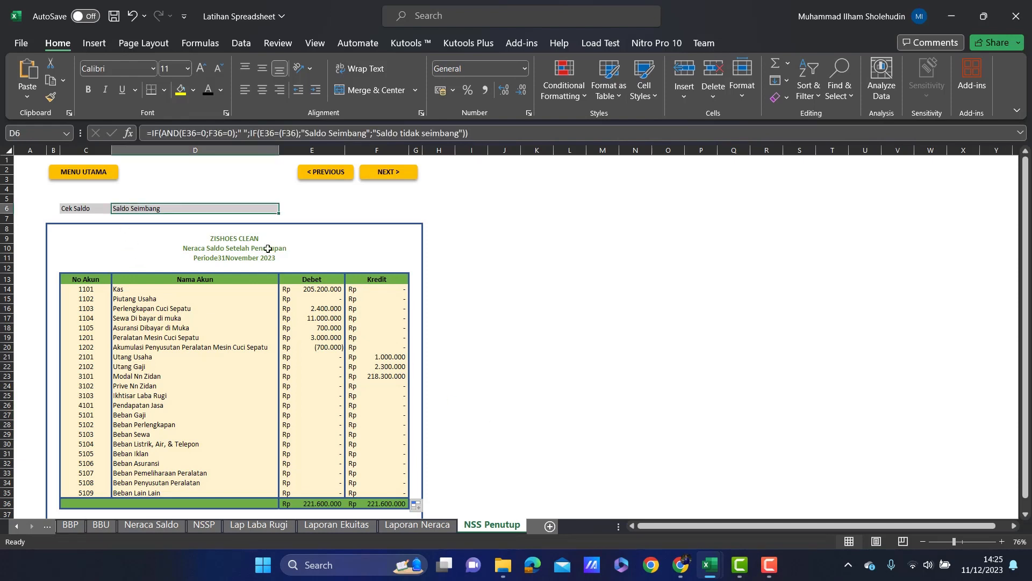
click(517, 326)
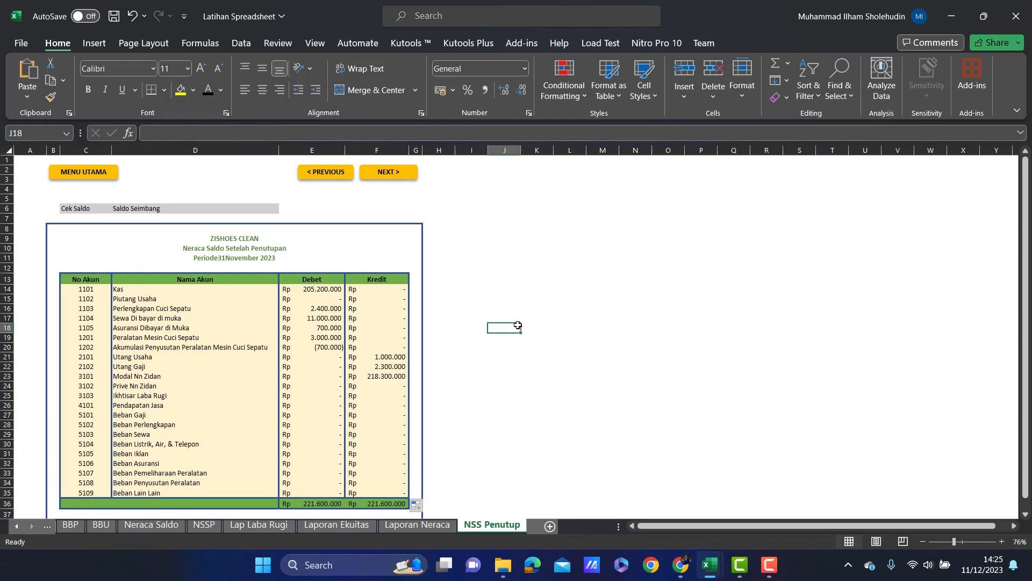